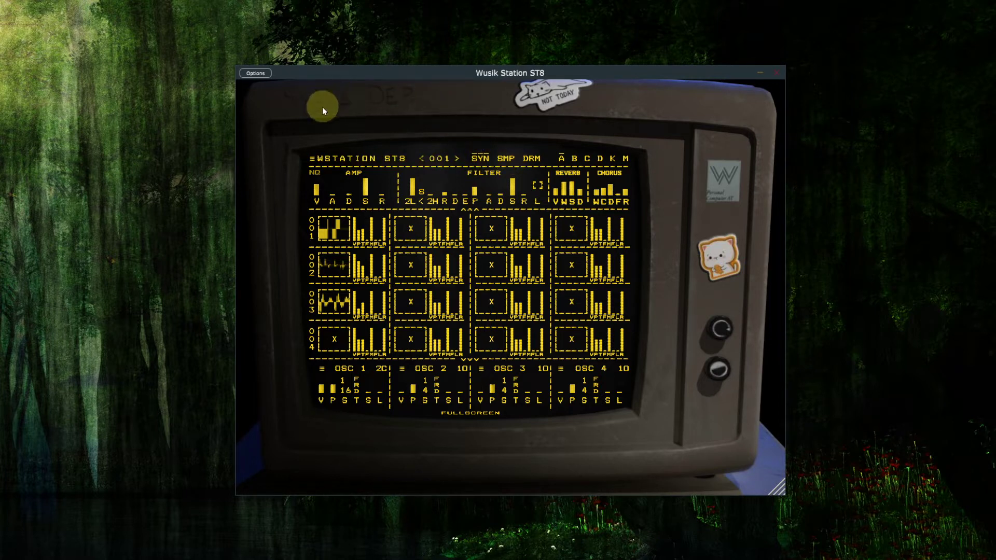
- Open the Audio/MIDI settings to review the audio device, sample rate, buffer size and MIDI inputs, and close them
click(254, 75)
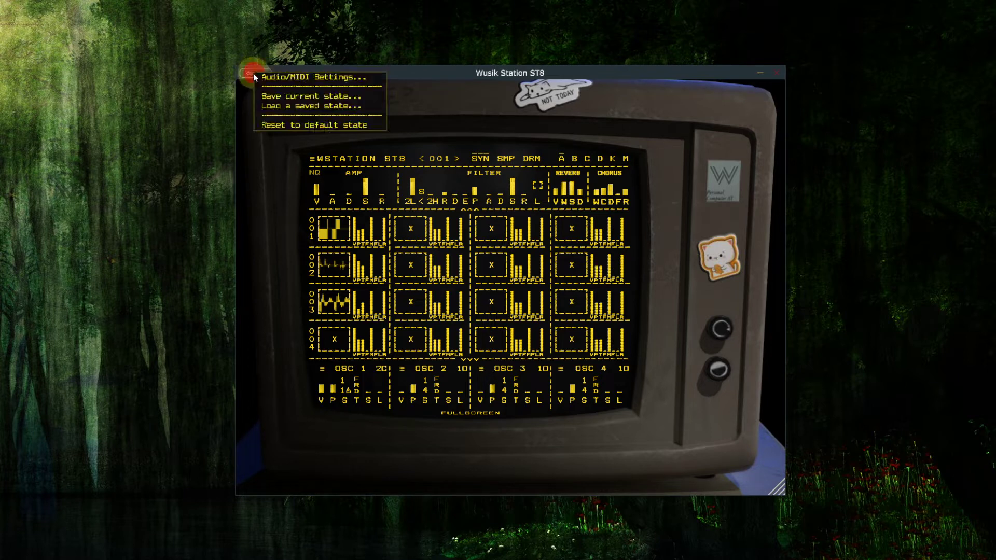
click(333, 77)
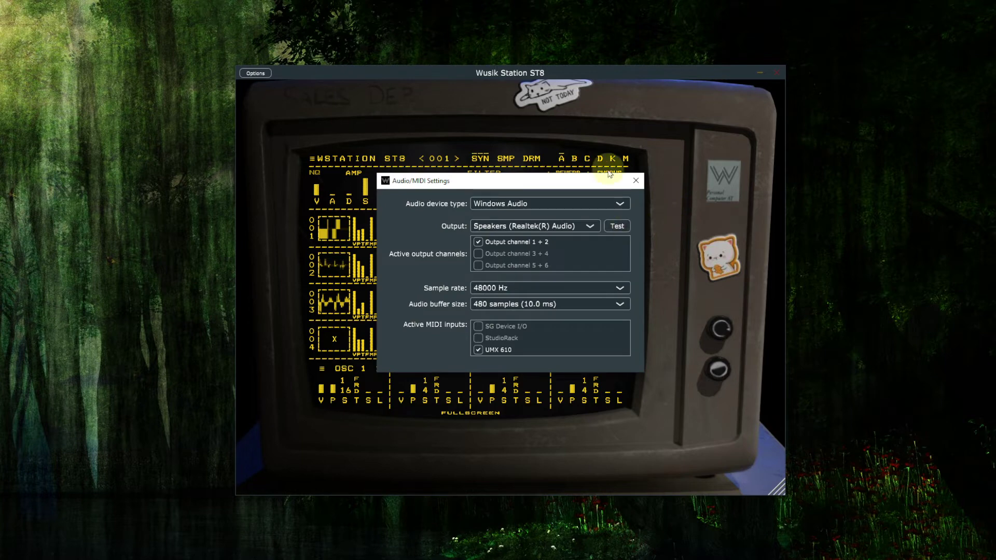
click(634, 182)
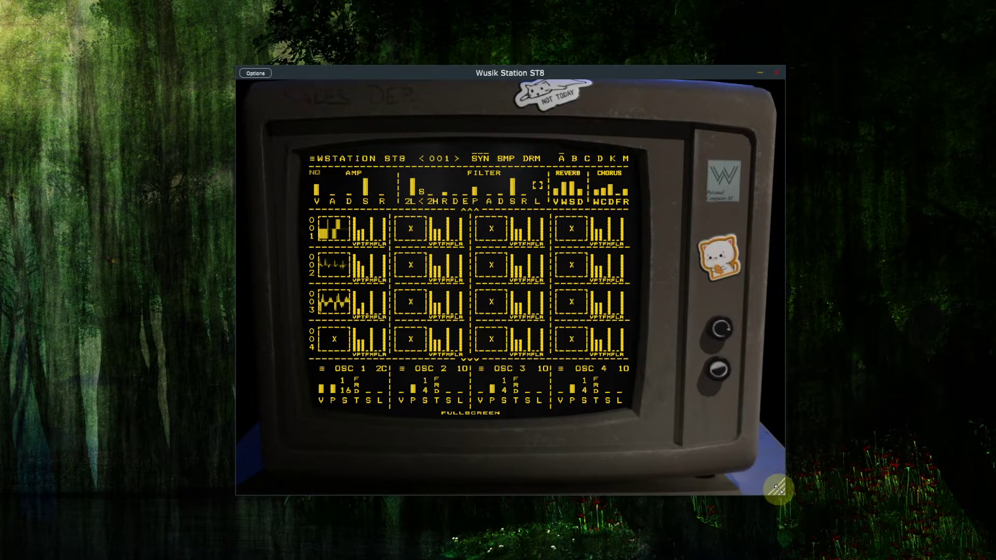
- Try a slightly enlarged window and the Smaller size, and restore the Original window size
drag(777, 488, 798, 435)
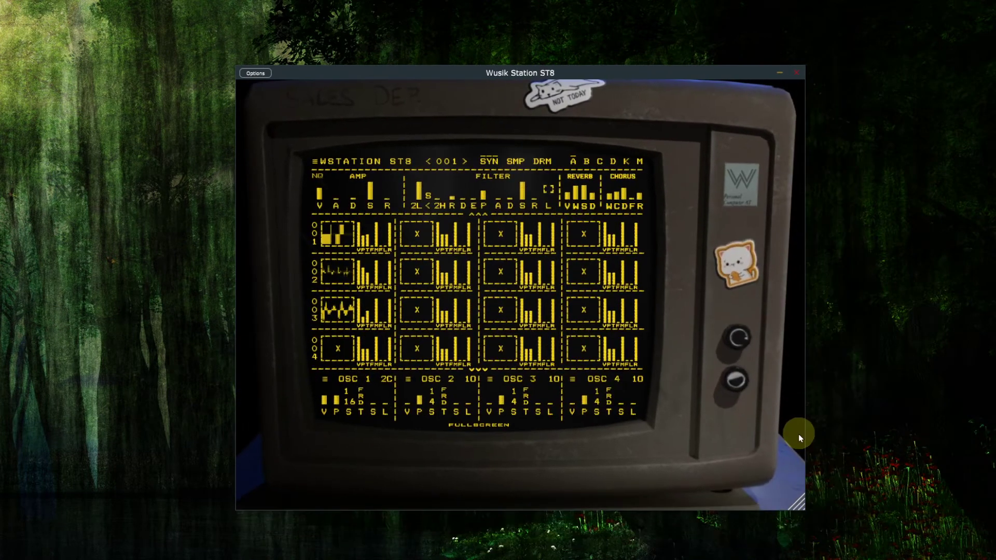
click(342, 160)
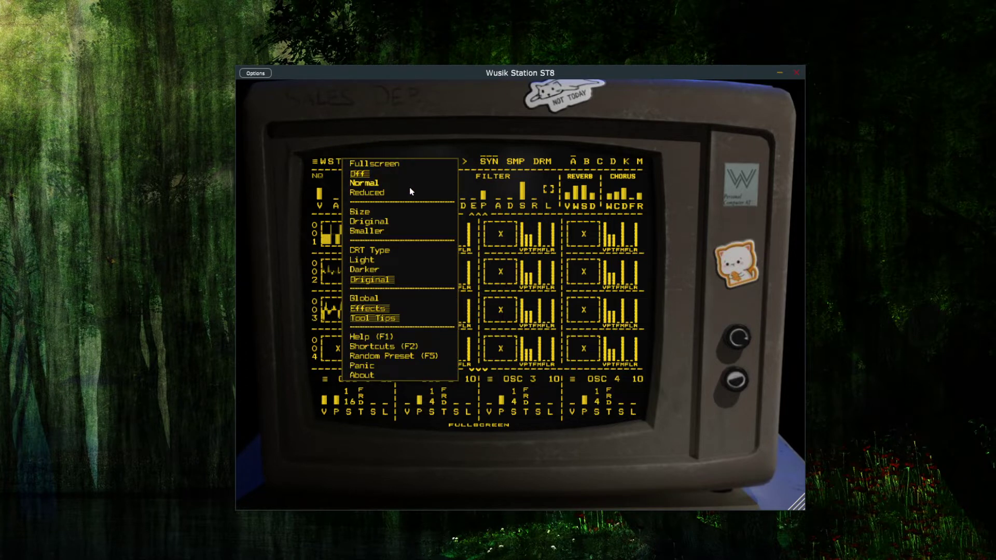
click(375, 234)
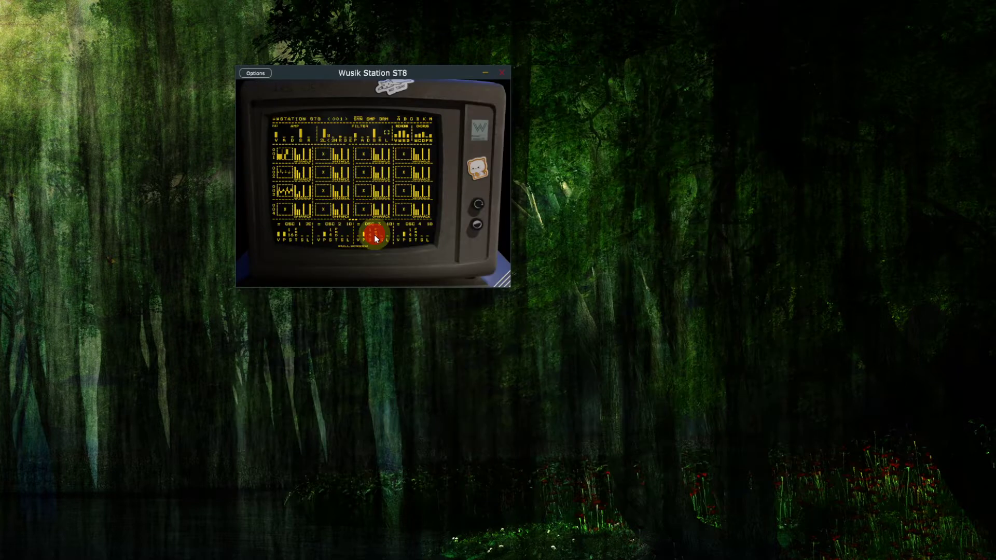
right_click(294, 119)
click(318, 156)
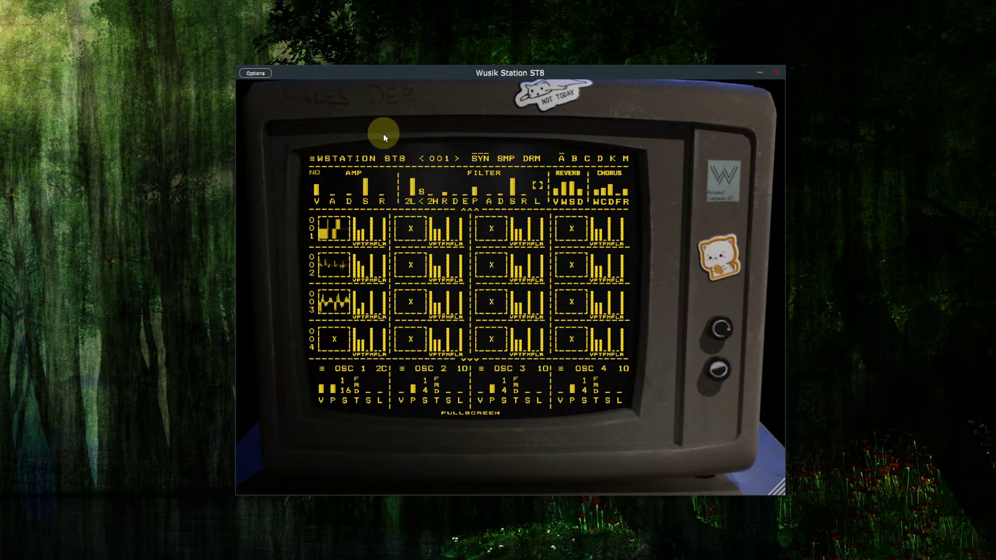
- Try the Light CRT type for the monitor casing and change it to Darker
click(362, 161)
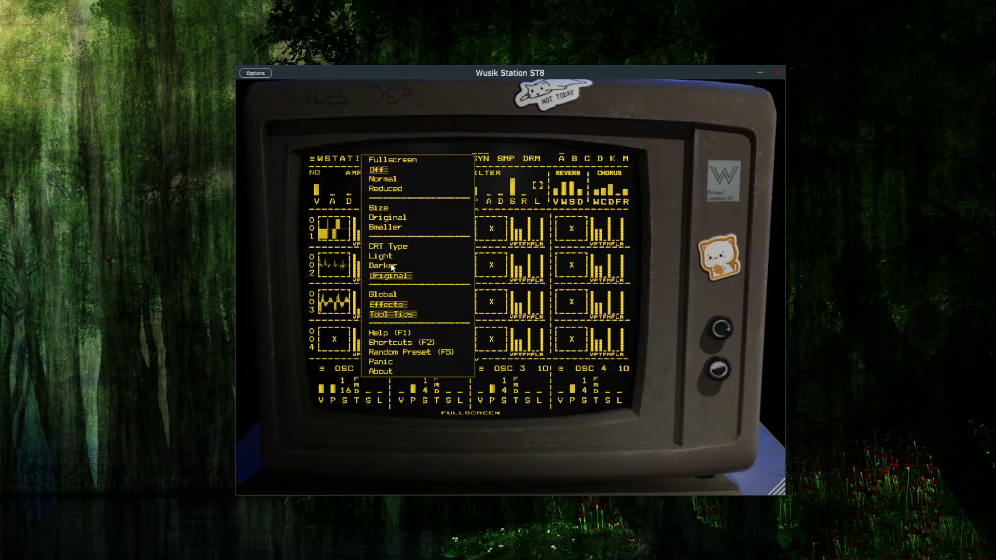
click(379, 252)
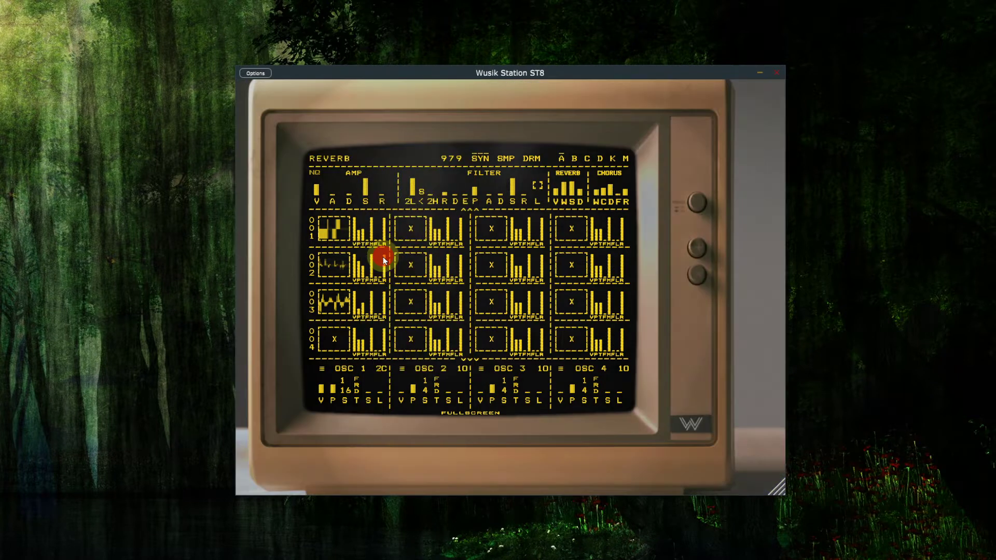
click(348, 163)
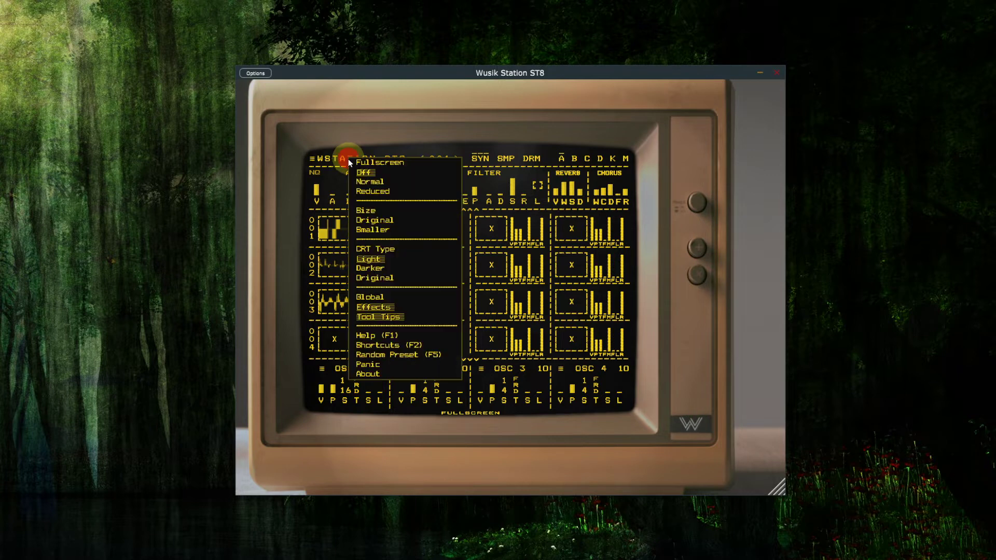
click(374, 269)
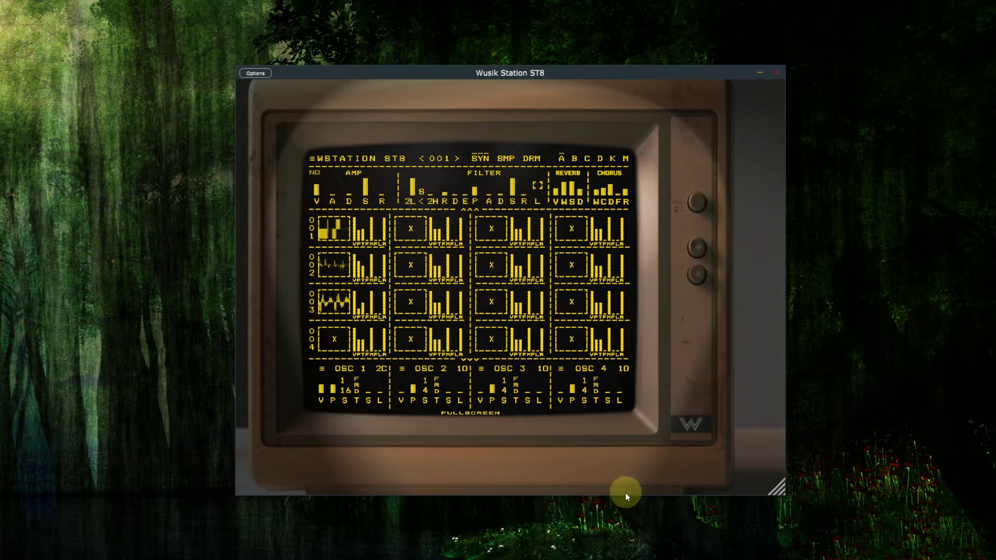
- Turn on the fullscreen display and set its mode to Reduced
click(471, 413)
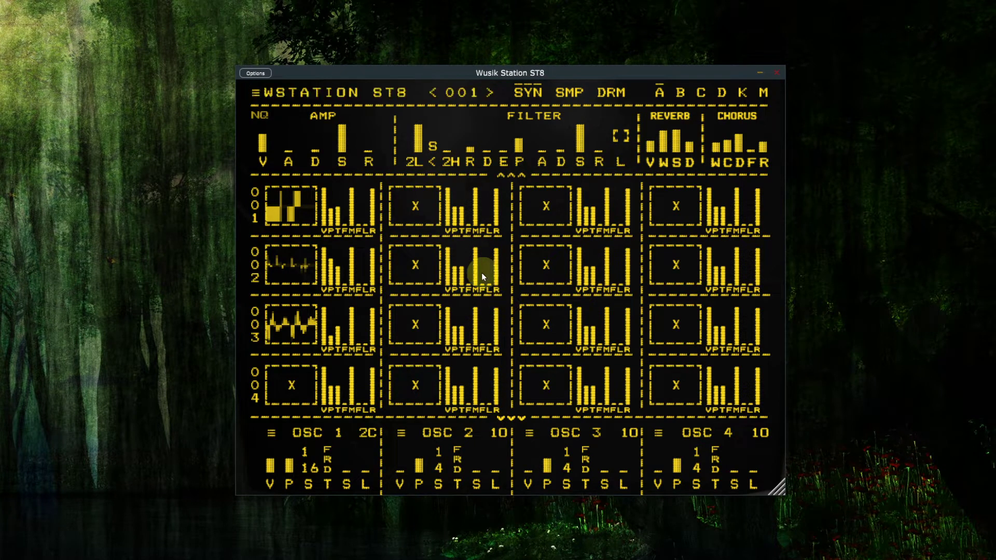
click(304, 93)
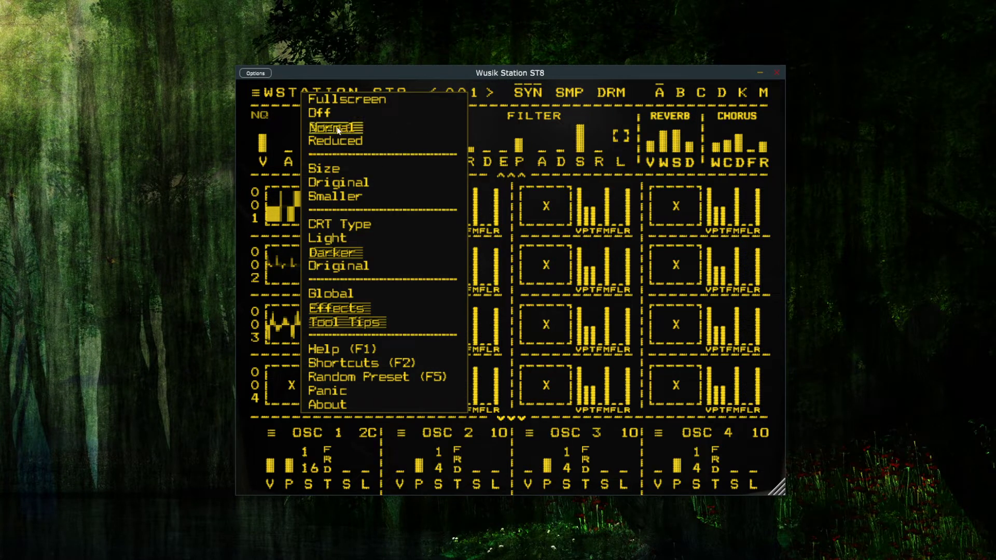
click(350, 143)
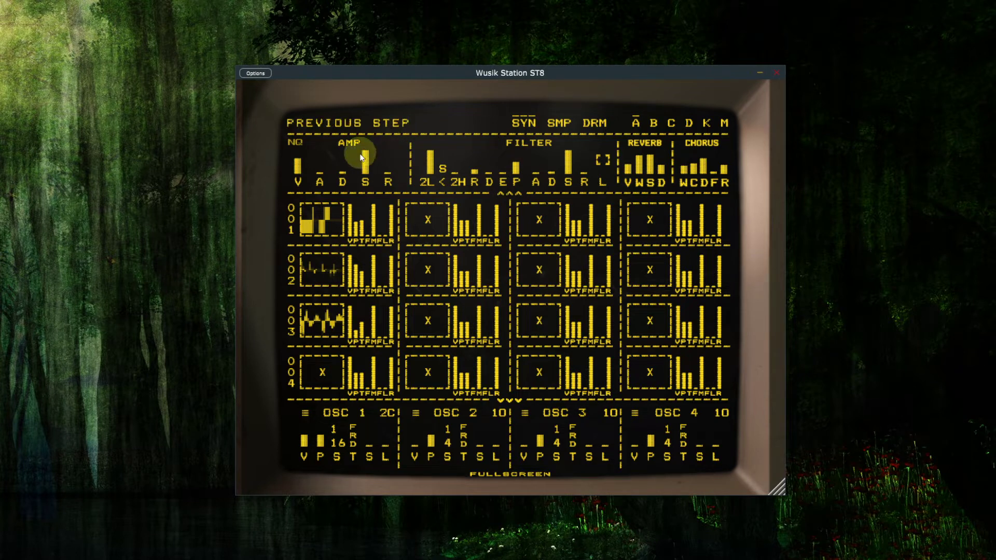
- Open the Help page and read through its notes on oscillators, filters, morphing and layers
click(325, 123)
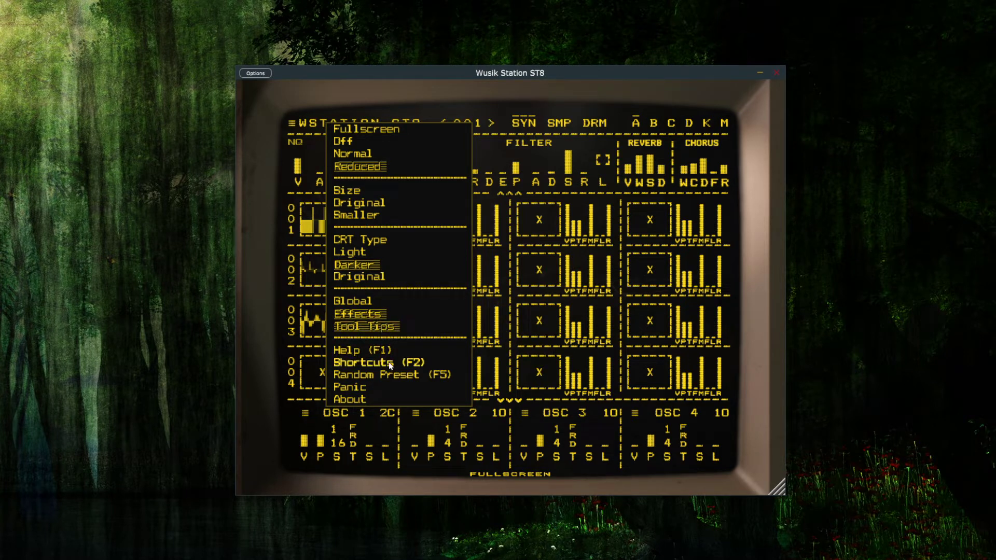
click(361, 351)
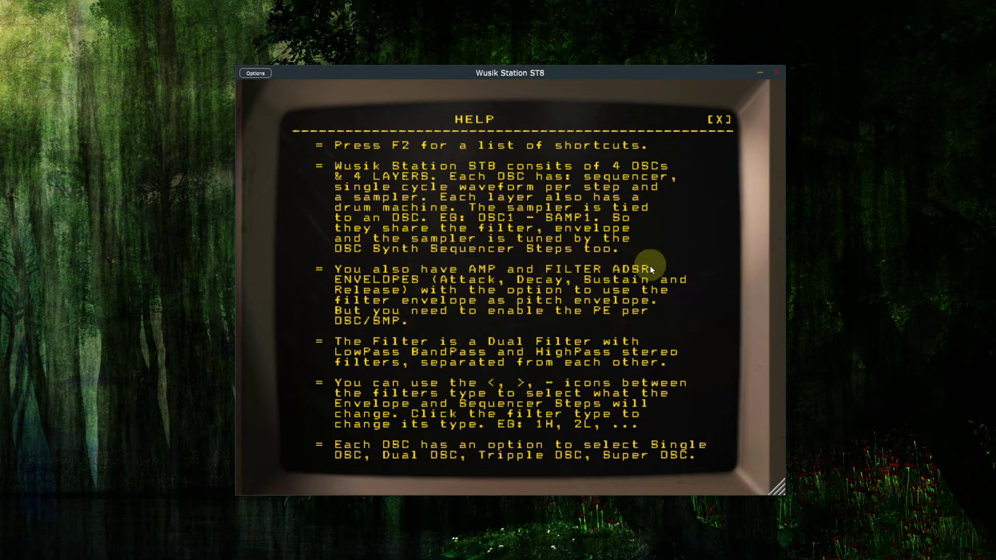
scroll(649, 266, down, 5)
scroll(651, 266, down, 20)
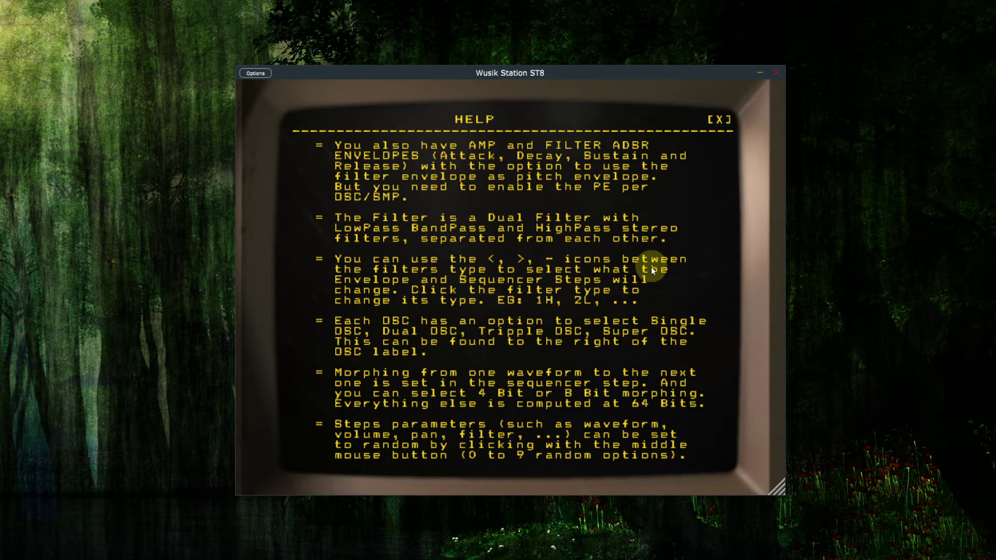
scroll(652, 266, up, 10)
scroll(651, 266, up, 15)
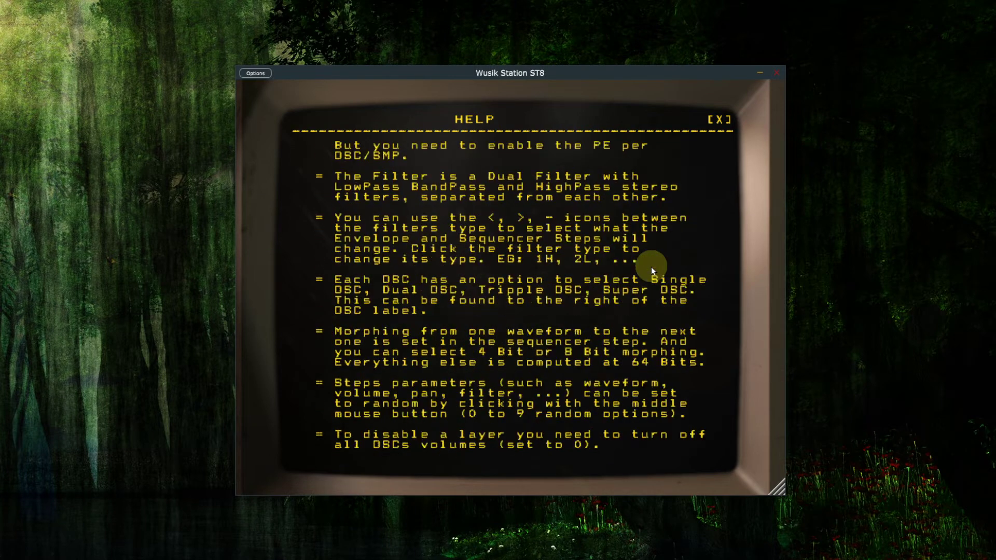
- Read through the keyboard Shortcuts page from start to end and return to the synth page
key(F2)
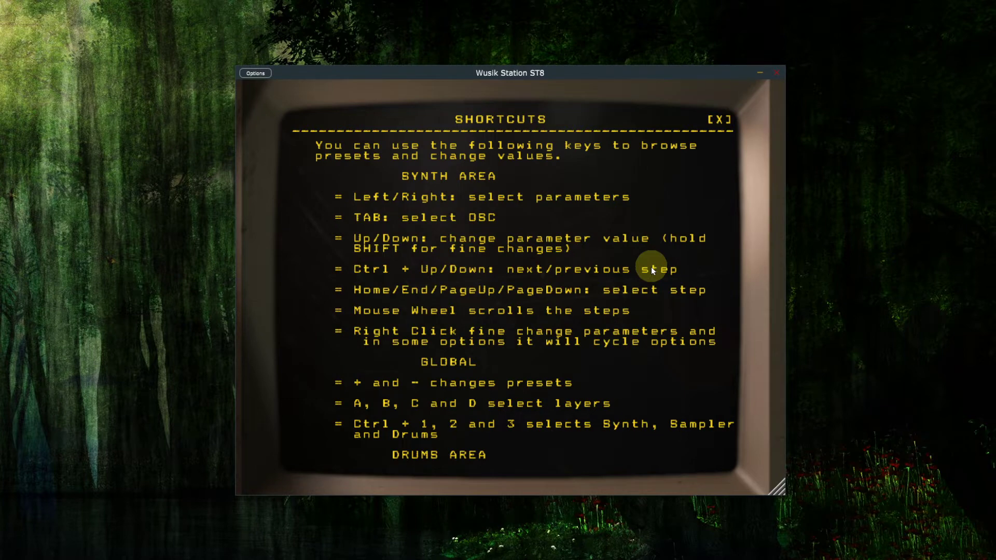
scroll(651, 270, down, 15)
scroll(653, 270, up, 15)
key(Escape)
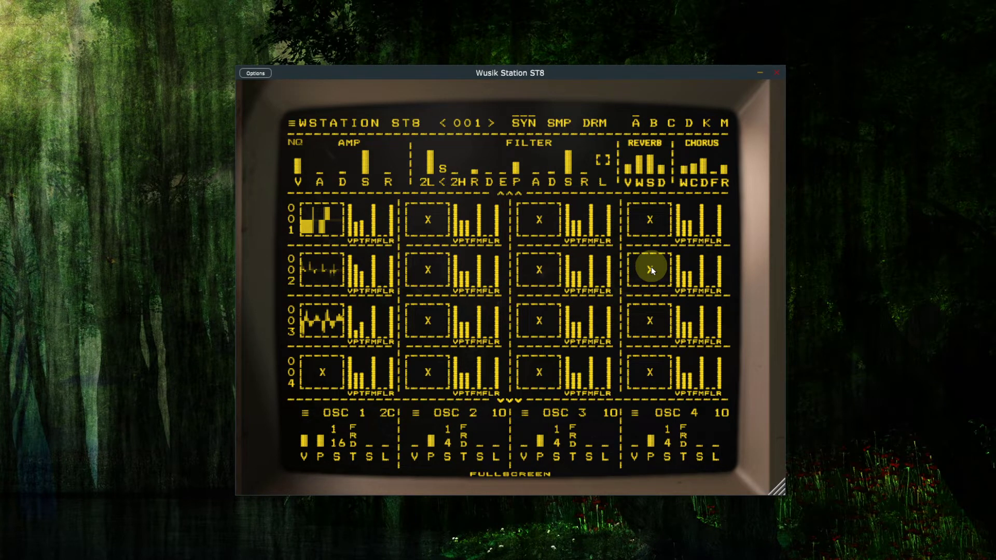
click(356, 123)
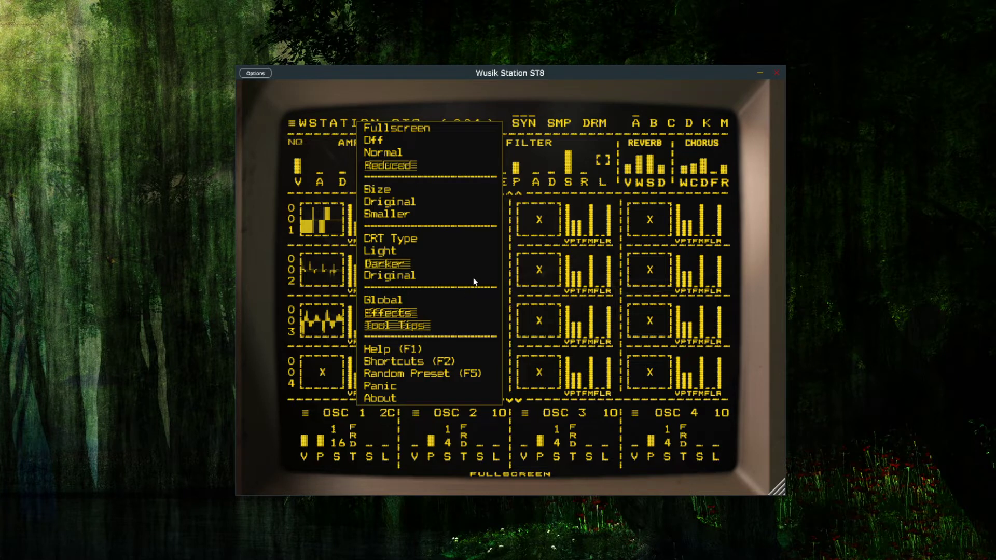
click(437, 101)
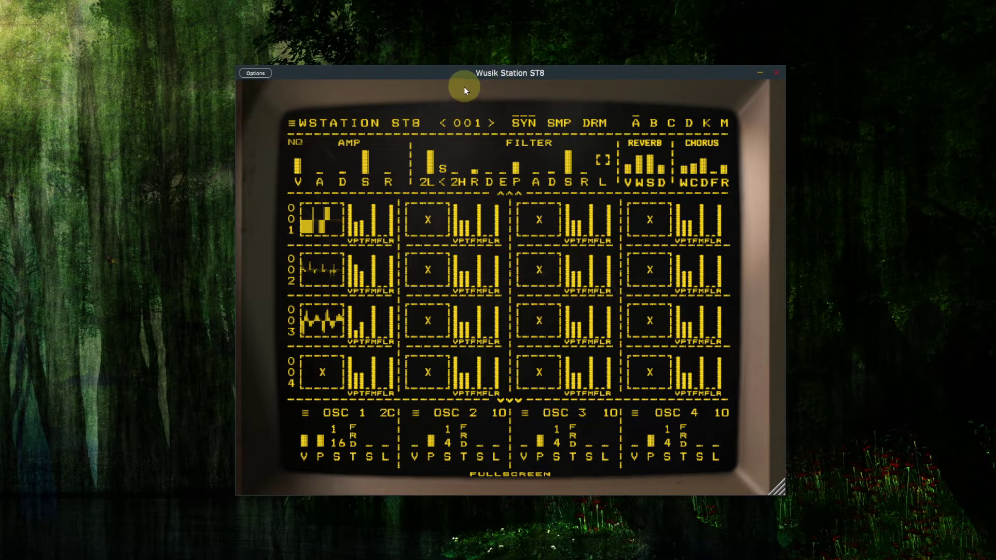
- View the sample player and drum machine pages, and return to the synth page
click(523, 119)
click(299, 98)
click(417, 416)
click(417, 418)
click(566, 125)
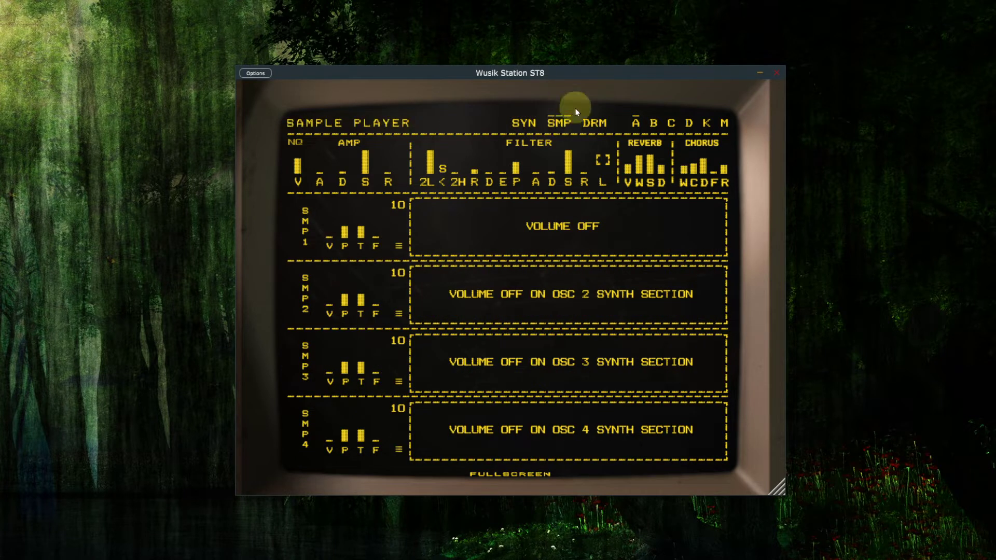
click(597, 125)
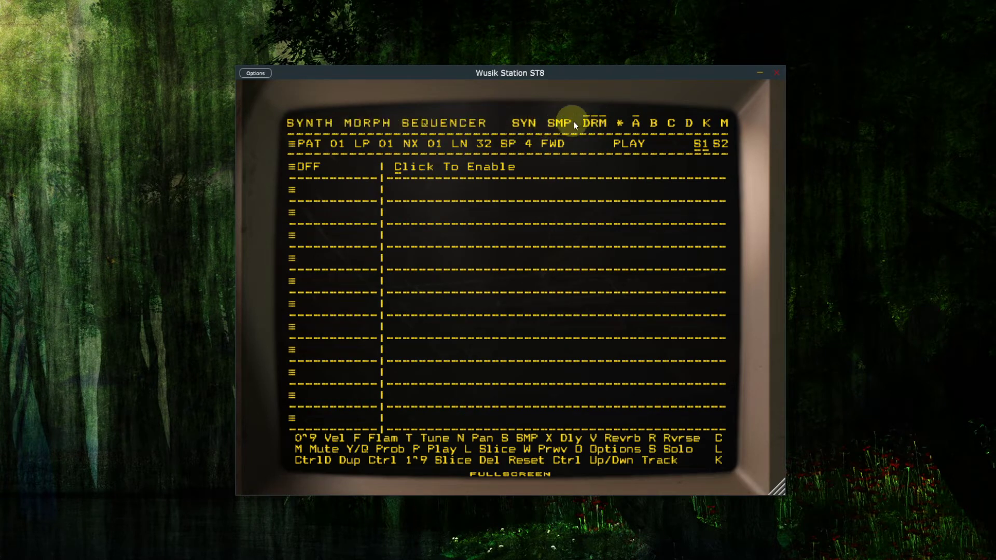
click(529, 123)
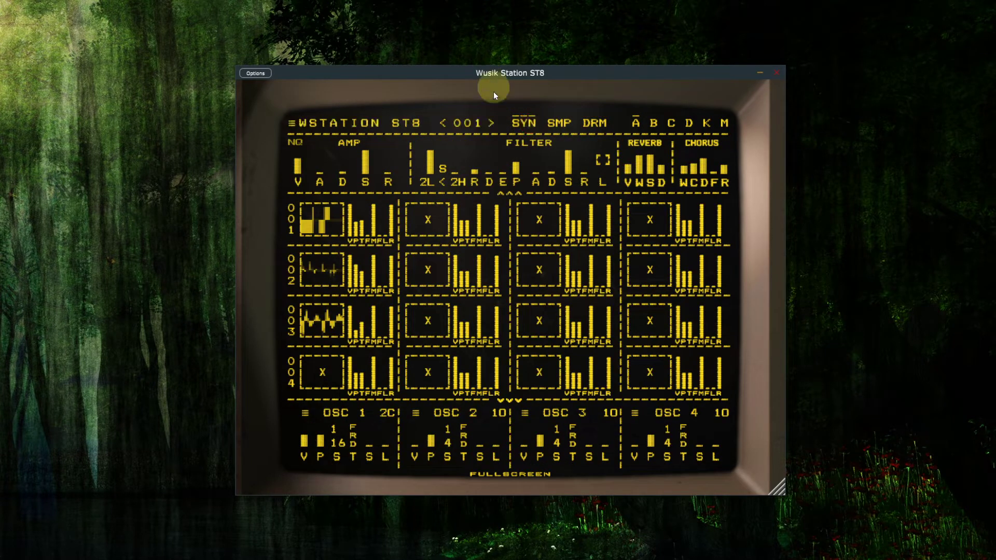
- Advance through the presets one by one from 001 to 007
click(493, 123)
click(492, 124)
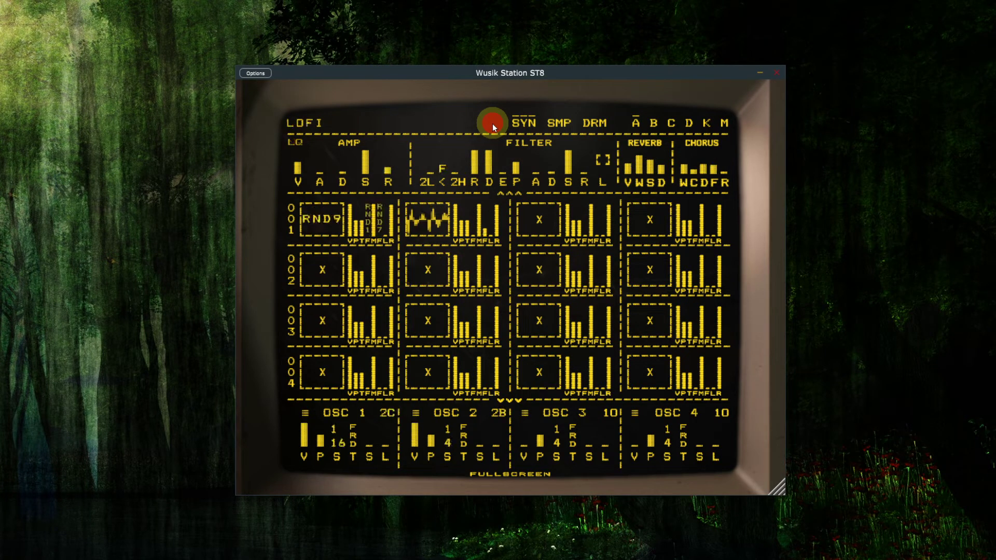
click(493, 124)
click(493, 123)
click(493, 123)
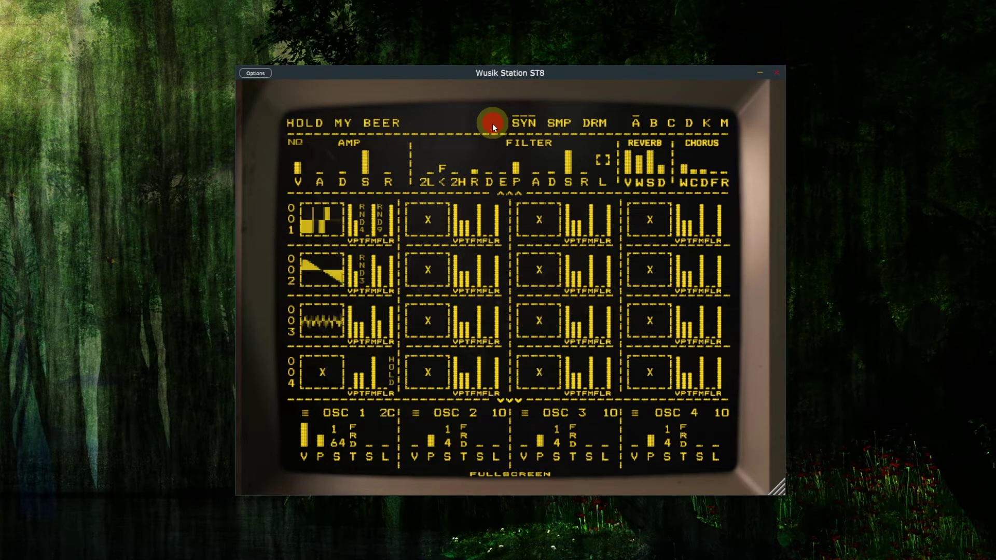
click(493, 123)
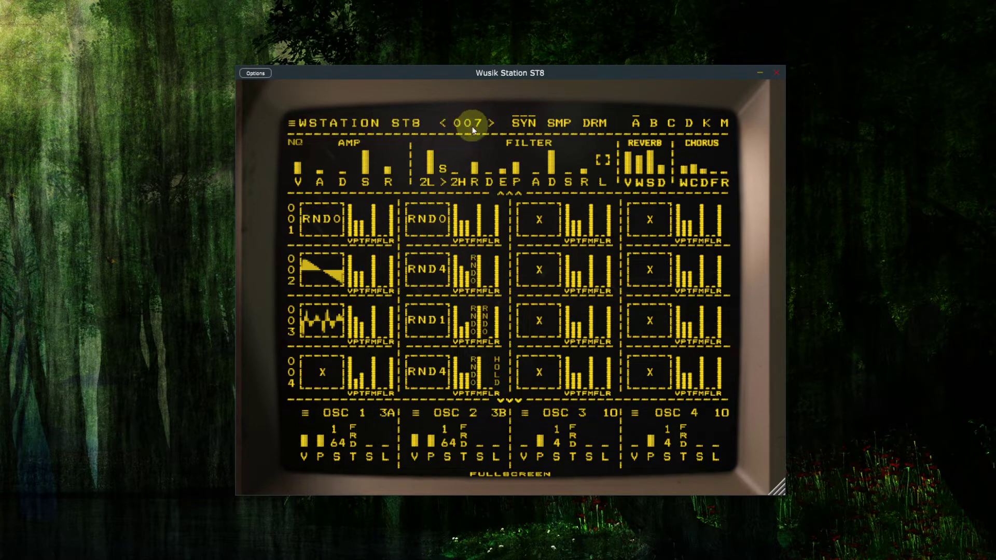
- Initialise the whole preset bank and reload the Factory Bank
click(472, 125)
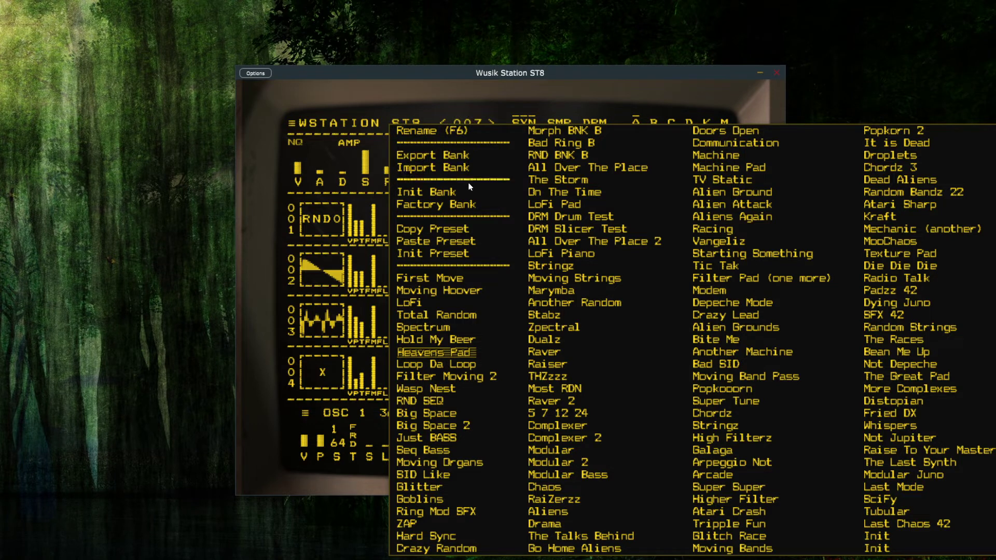
click(437, 192)
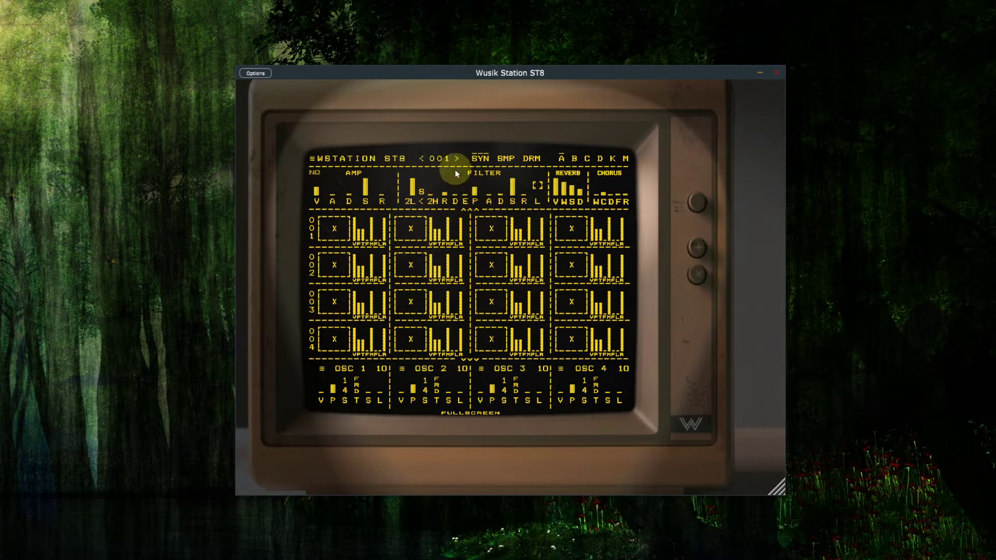
click(440, 158)
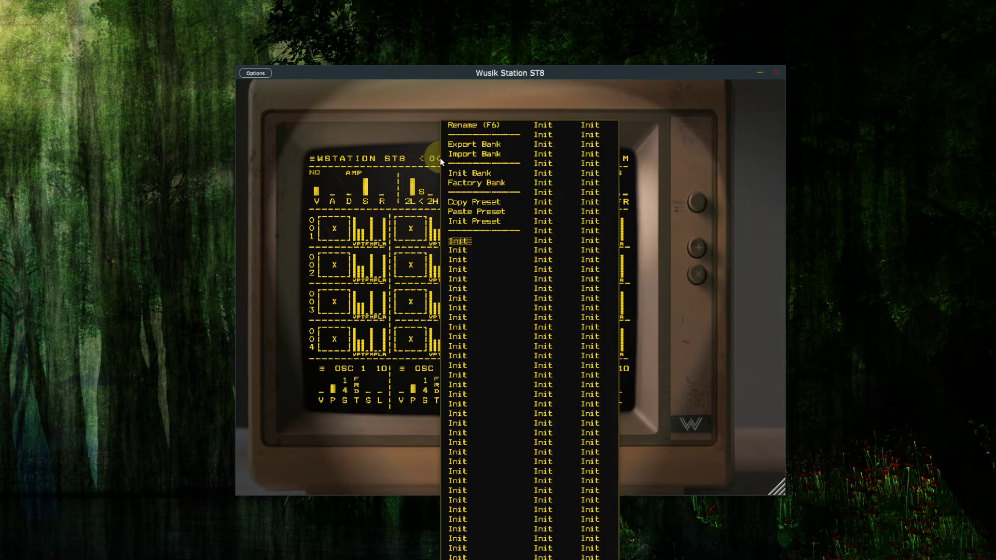
click(481, 184)
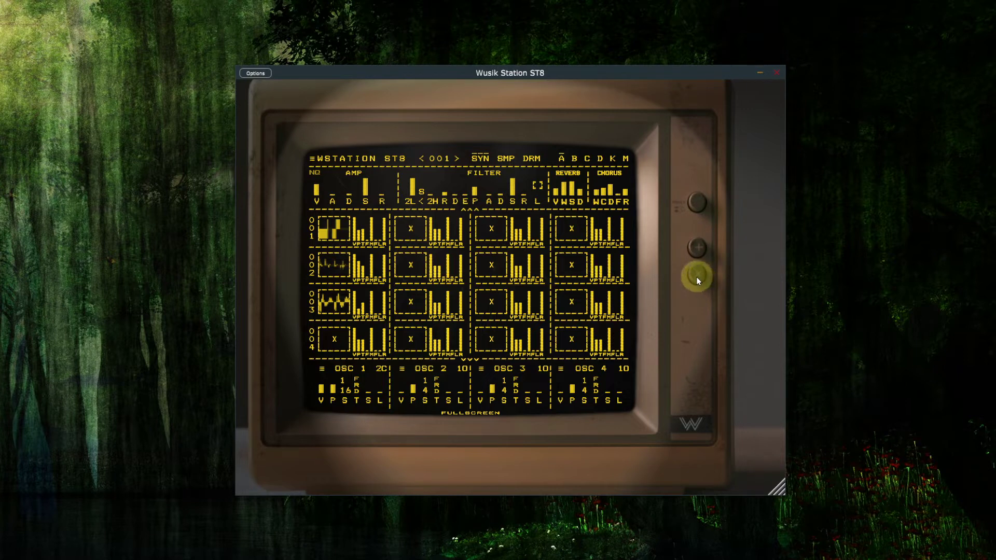
- Set the CRT type to Original and activate the upper round control on the monitor casing
click(343, 158)
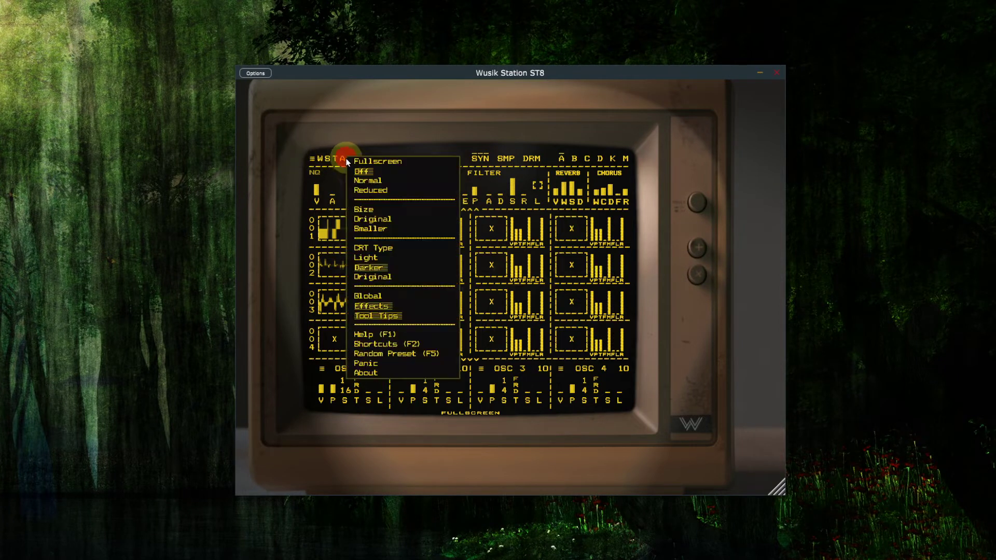
click(373, 278)
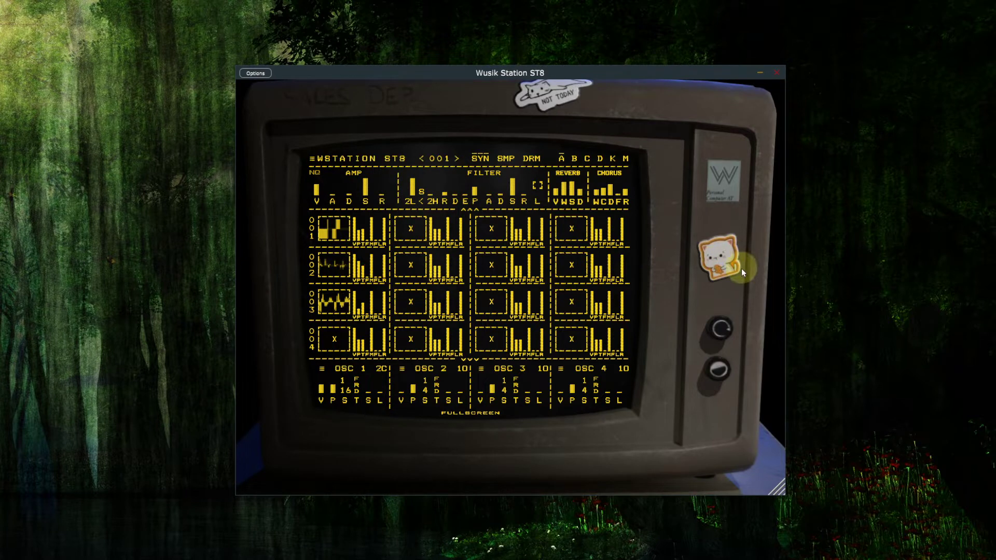
click(720, 330)
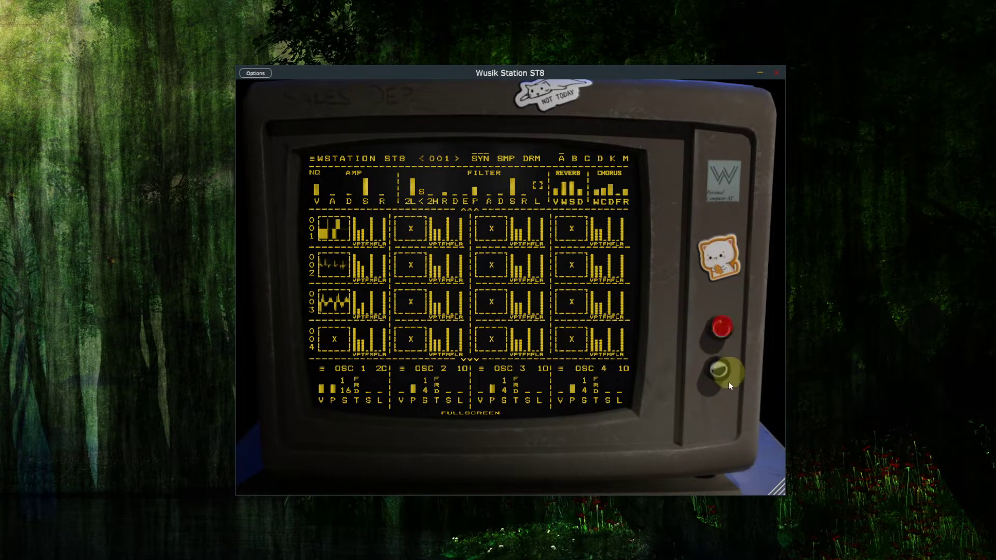
- Turn the two round knobs on the monitor casing until the display text is white
drag(729, 382, 756, 559)
mouse_move(722, 323)
mouse_down()
mouse_move(737, 473)
mouse_move(767, 125)
mouse_move(796, 2)
mouse_up()
click(722, 328)
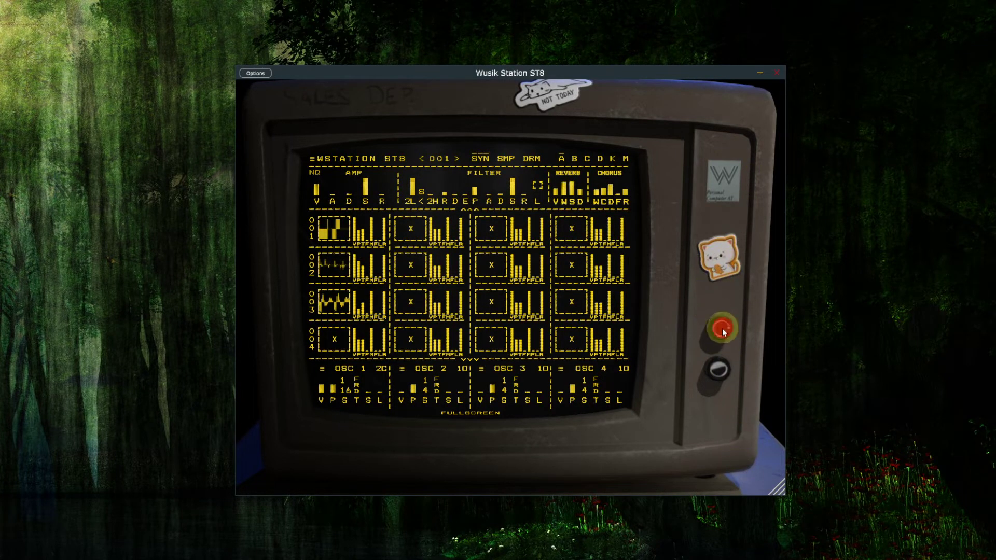
mouse_move(719, 369)
mouse_down()
mouse_move(726, 402)
mouse_move(717, 532)
mouse_move(710, 375)
mouse_move(745, 135)
mouse_move(715, 293)
mouse_move(754, 6)
mouse_move(741, 400)
mouse_move(716, 427)
mouse_move(783, 5)
mouse_move(776, 213)
mouse_up()
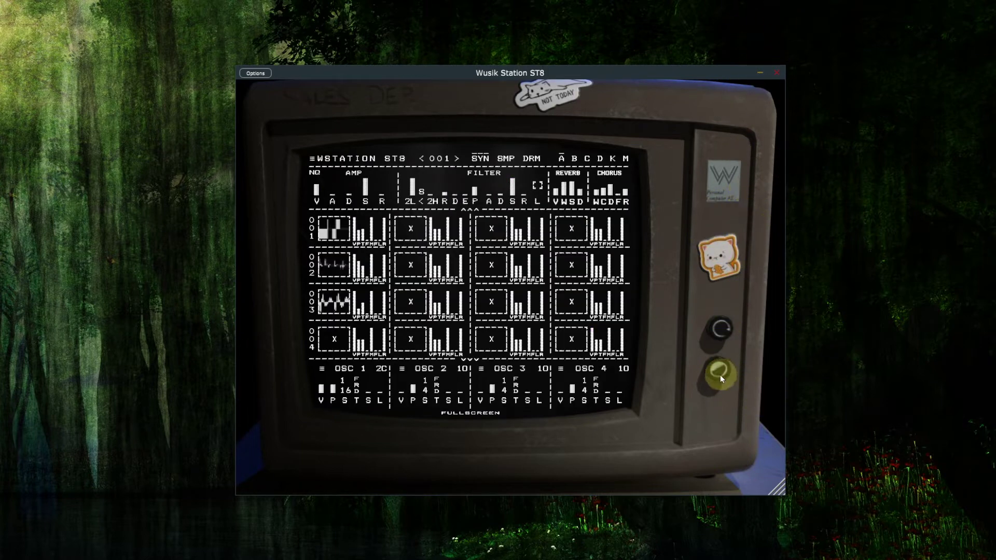
drag(720, 375, 771, 20)
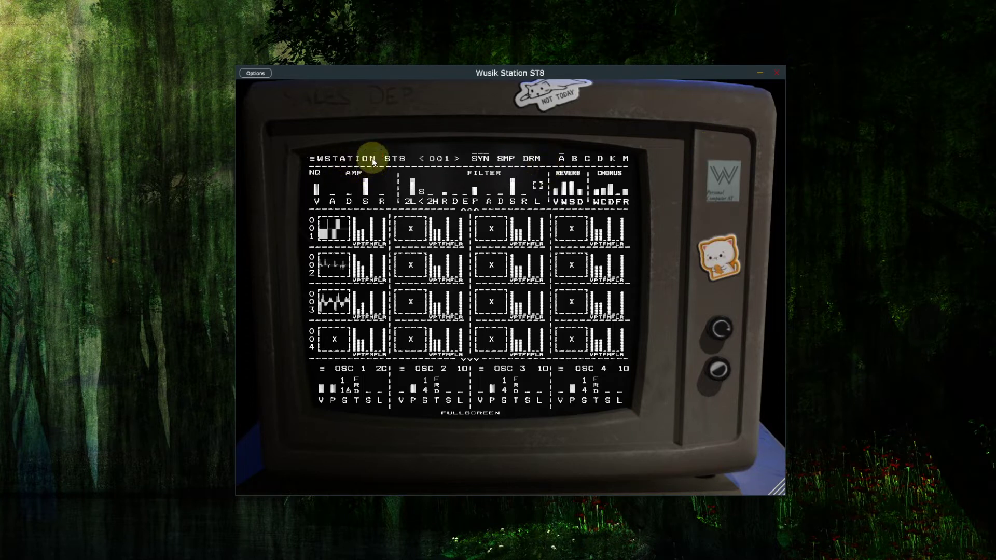
- Set the CRT type to Darker and enlarge the display with the Fullscreen toggle
click(371, 155)
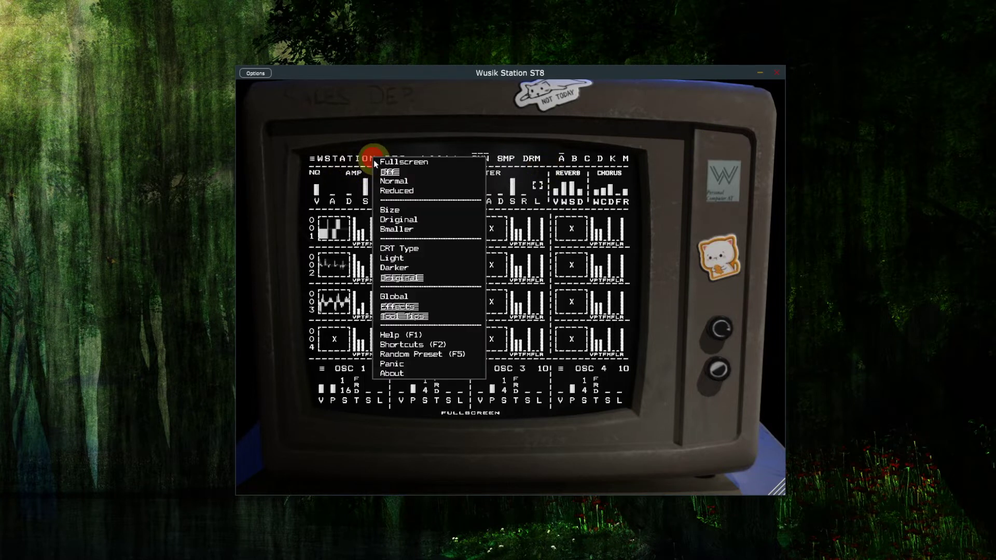
click(399, 268)
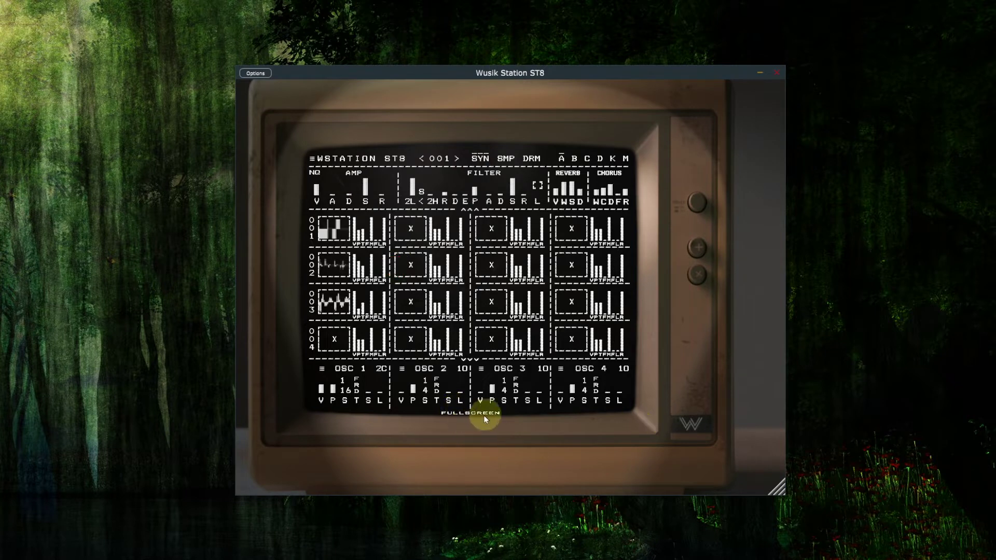
click(481, 413)
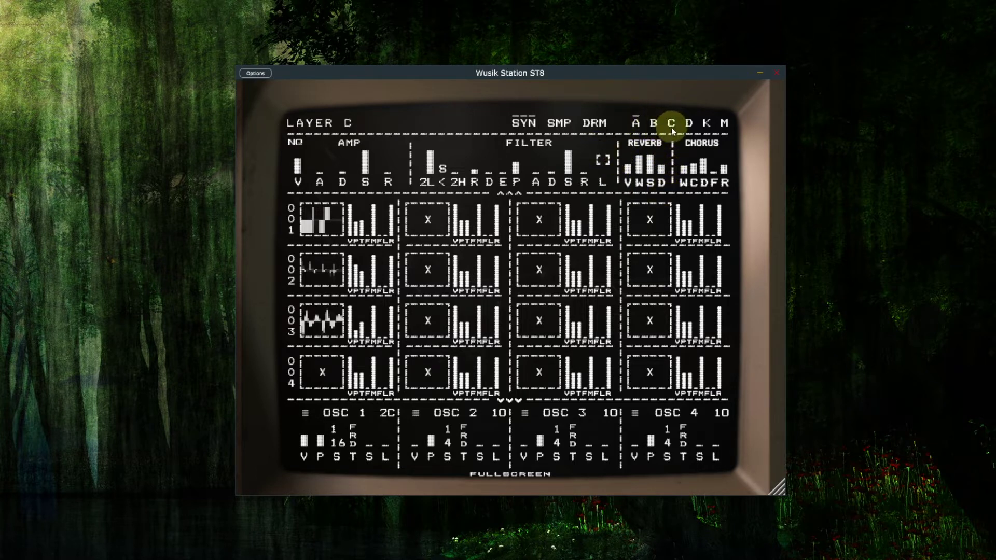
- View synth layers B and D, and return to layer A
click(653, 124)
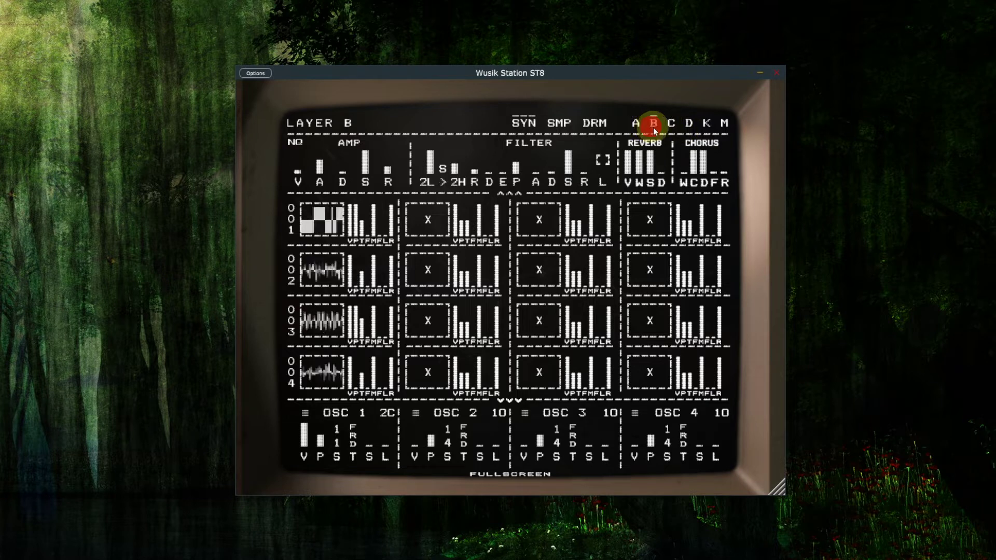
click(689, 125)
click(636, 124)
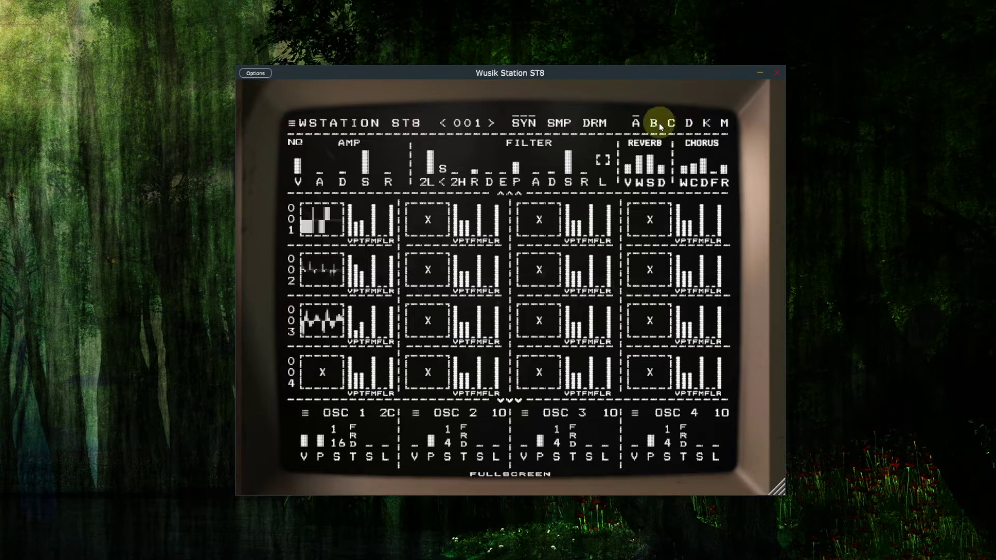
- Examine layer A's key switch options and MIDI channel list without changing them
click(708, 123)
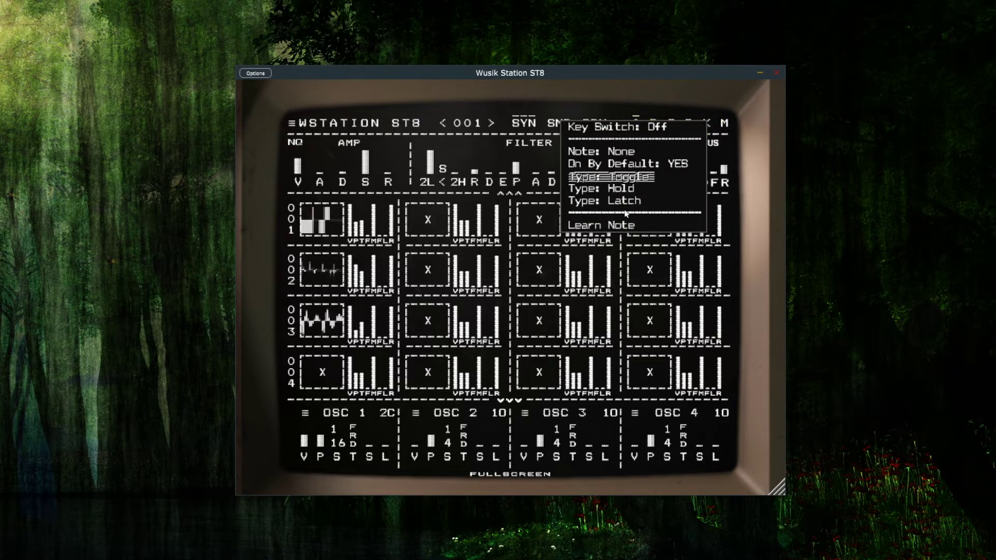
click(680, 113)
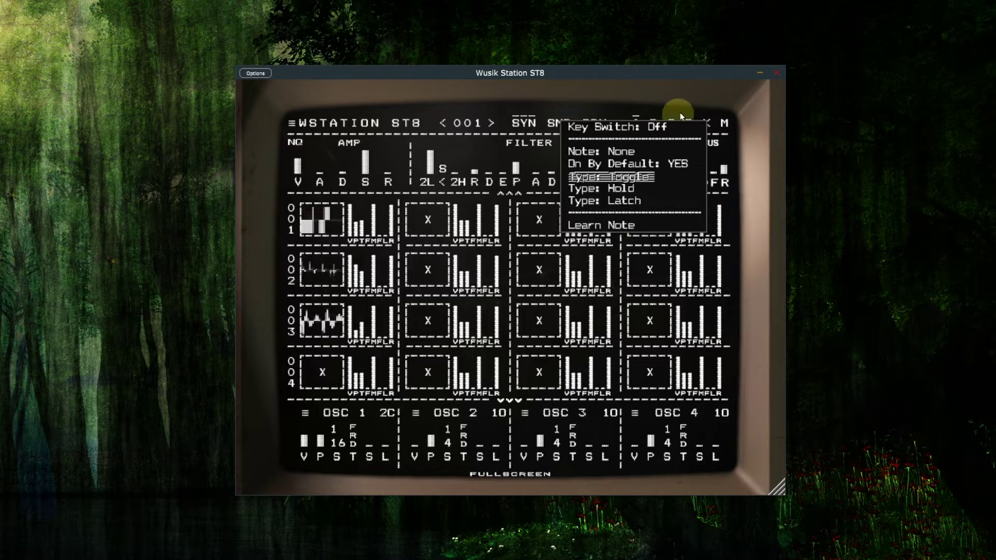
click(690, 96)
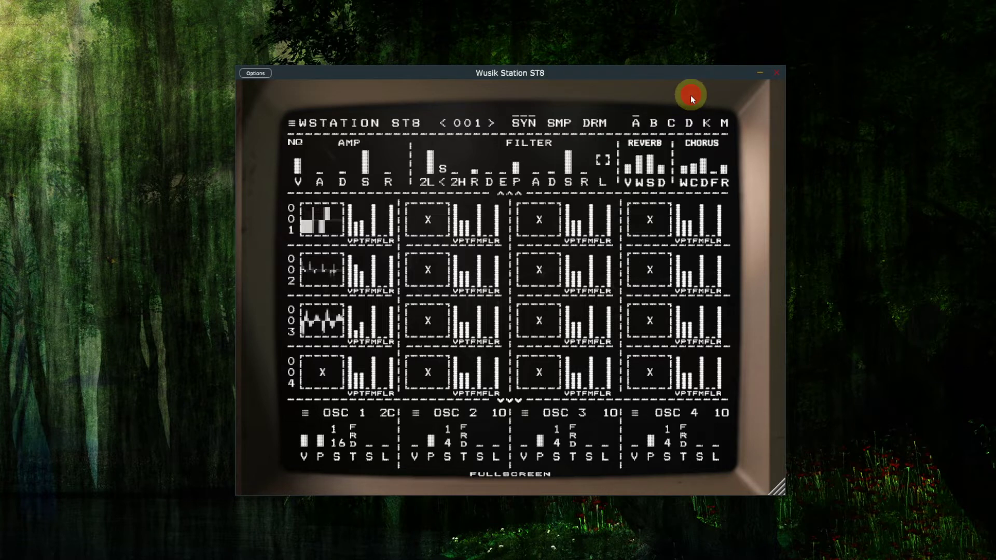
click(725, 122)
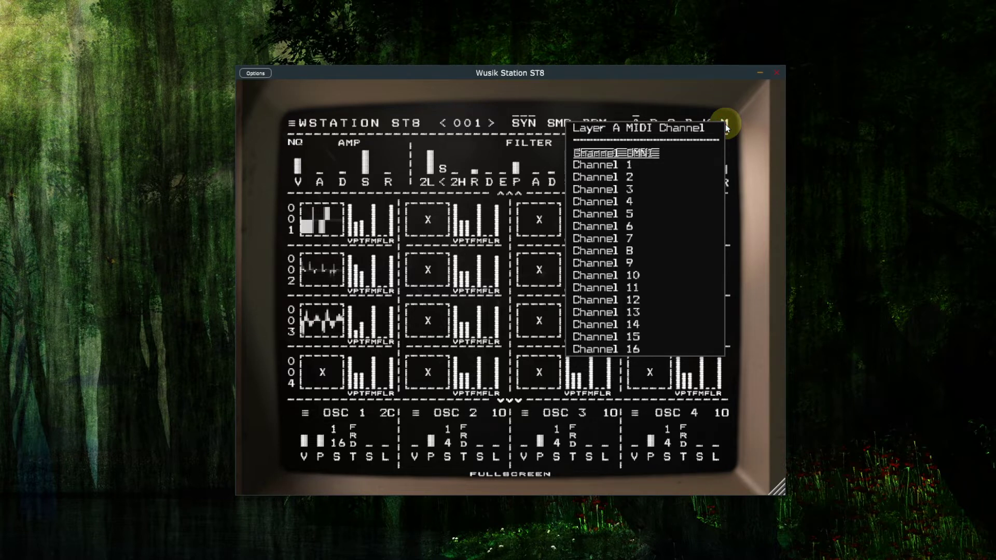
click(573, 91)
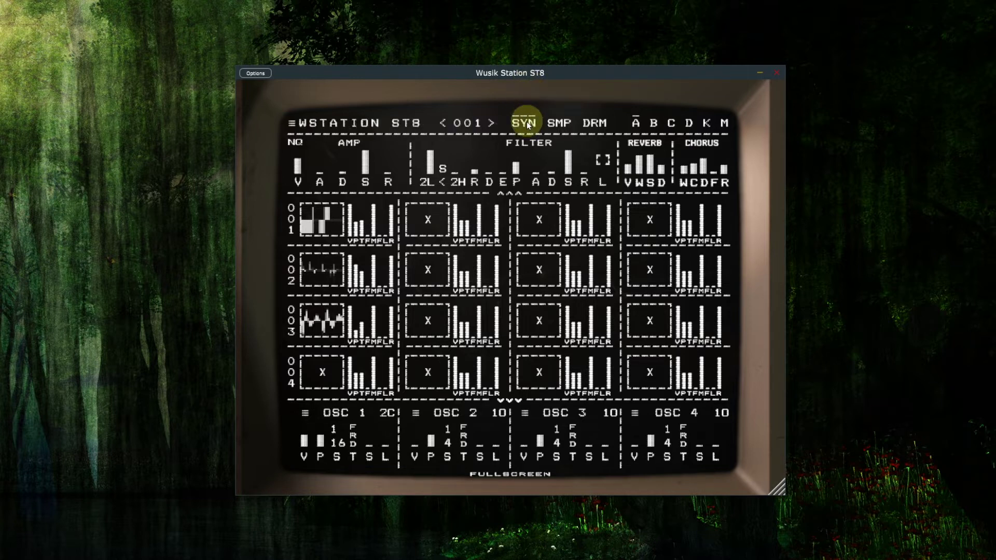
- View the waveform browser for oscillator 1's first cell, and compare the sample player page with the synth page
click(327, 224)
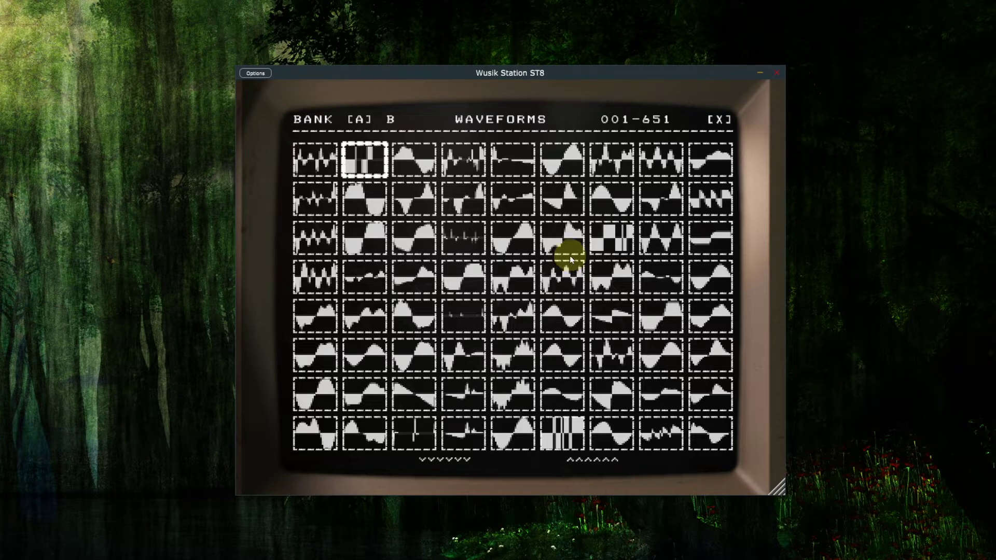
click(719, 121)
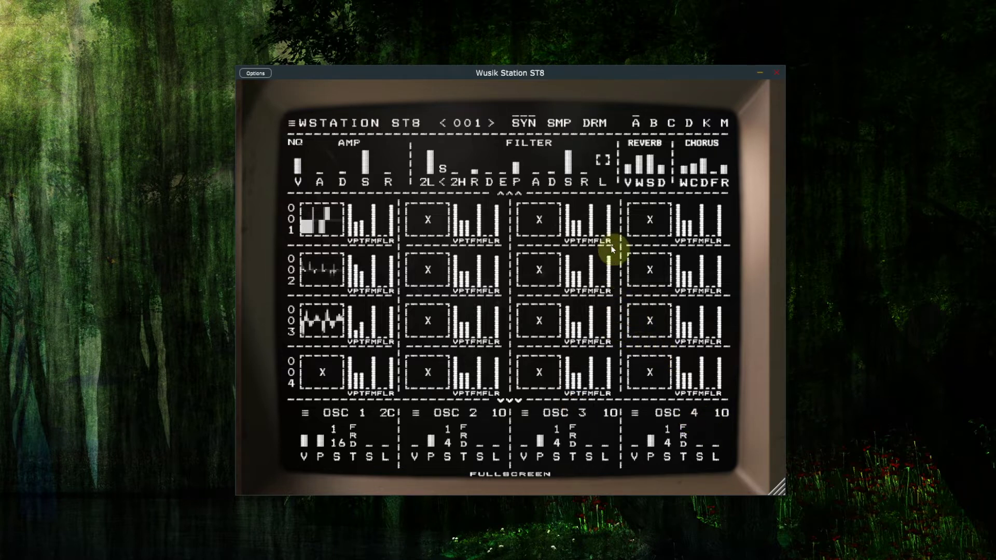
click(558, 125)
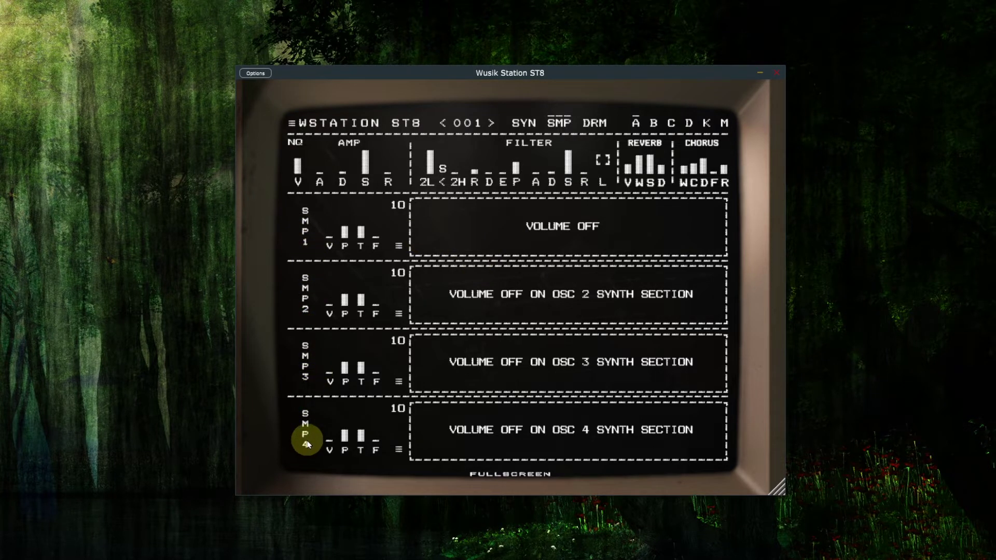
click(525, 124)
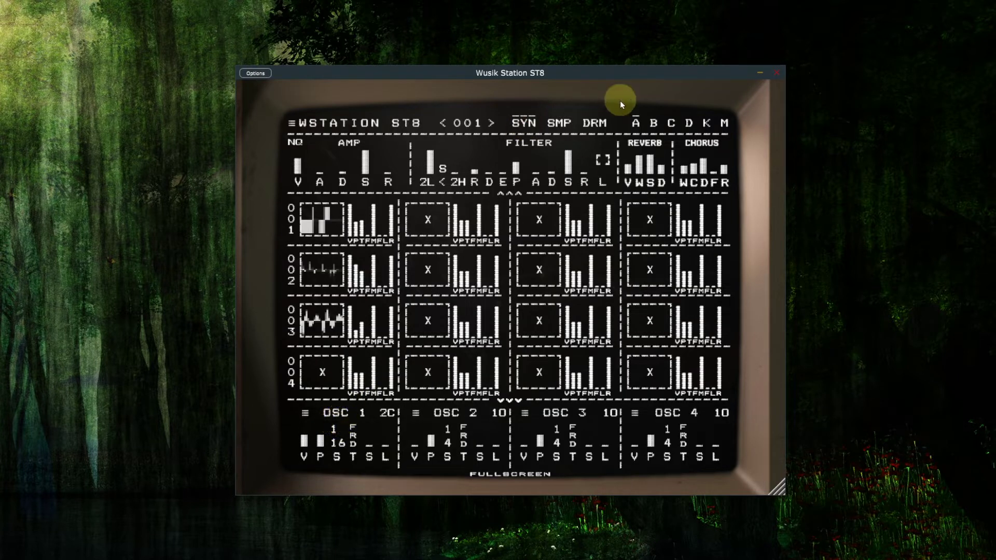
click(558, 122)
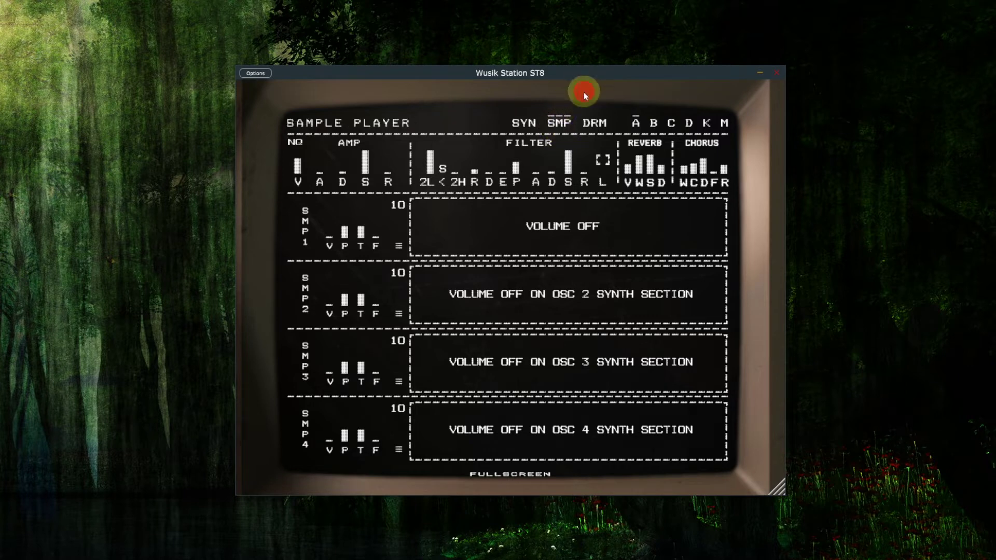
click(515, 122)
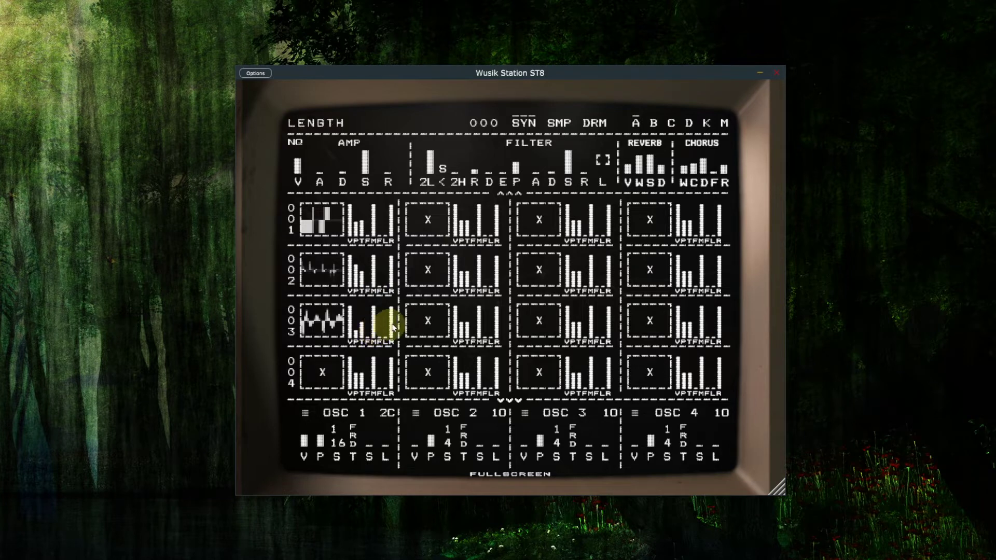
- Raise the SMP 1 volume on the sample player page and assign it the last sample in the sample browser
click(562, 123)
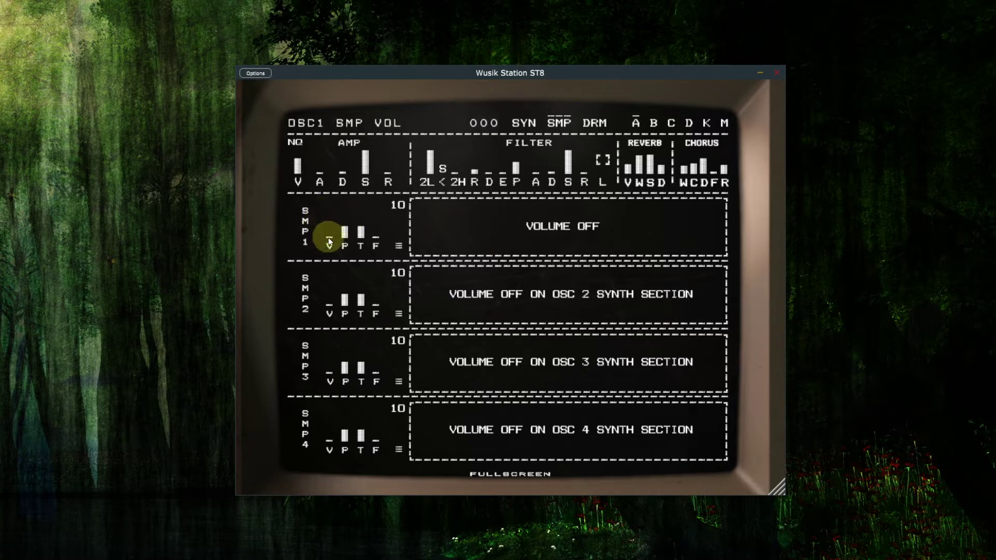
drag(328, 236, 328, 220)
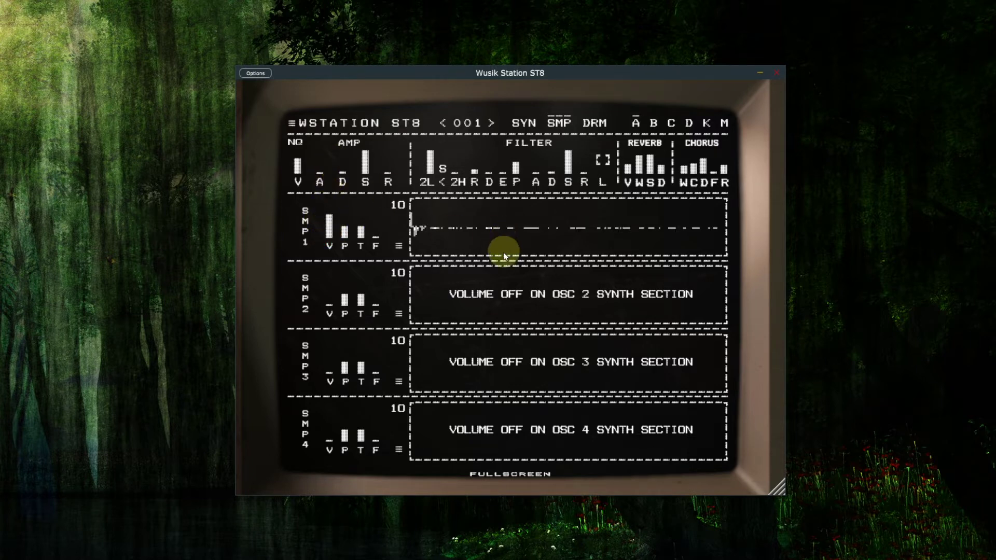
click(511, 228)
scroll(539, 269, down, 4)
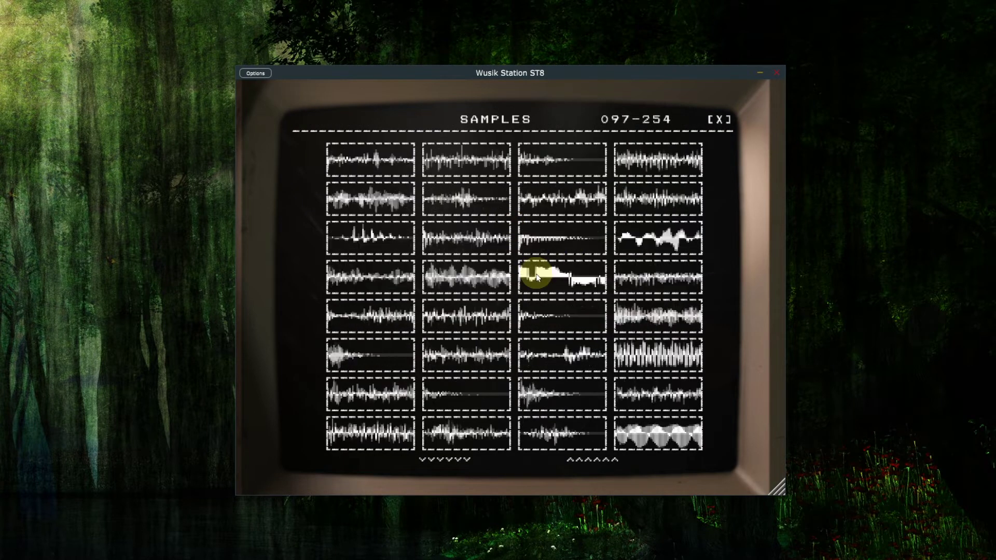
scroll(540, 278, down, 2)
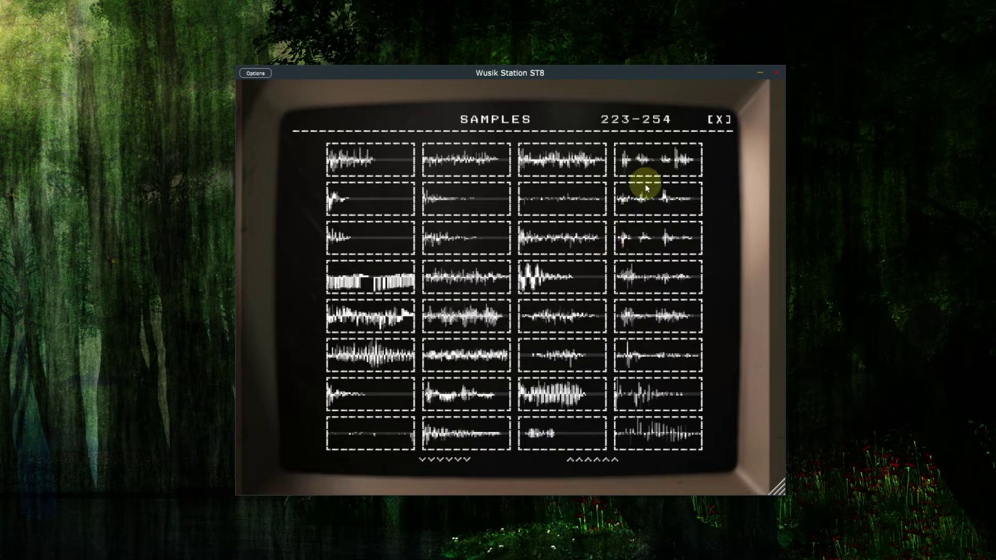
click(651, 199)
click(650, 227)
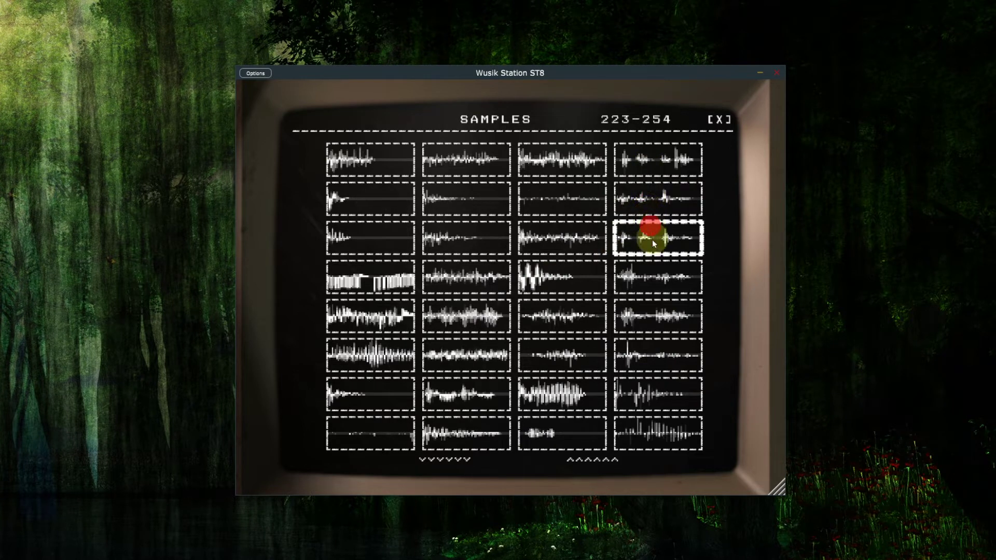
click(668, 397)
click(652, 432)
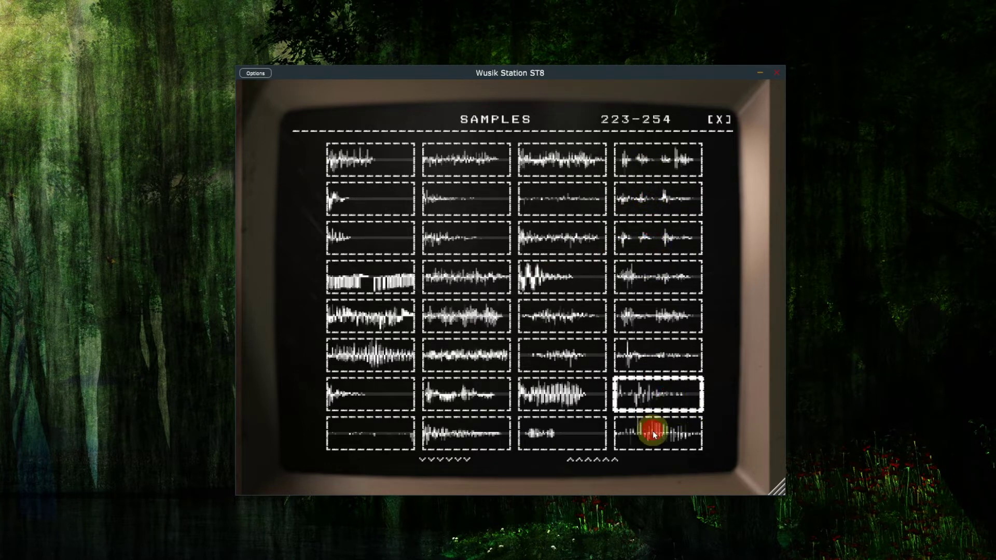
click(720, 120)
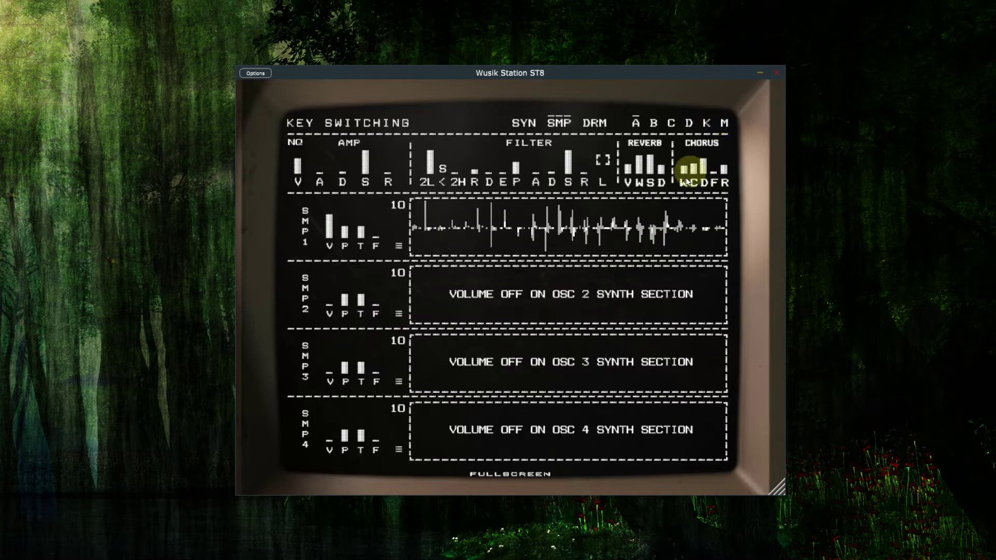
- View the synth and drum machine pages, and return to the synth page
click(525, 126)
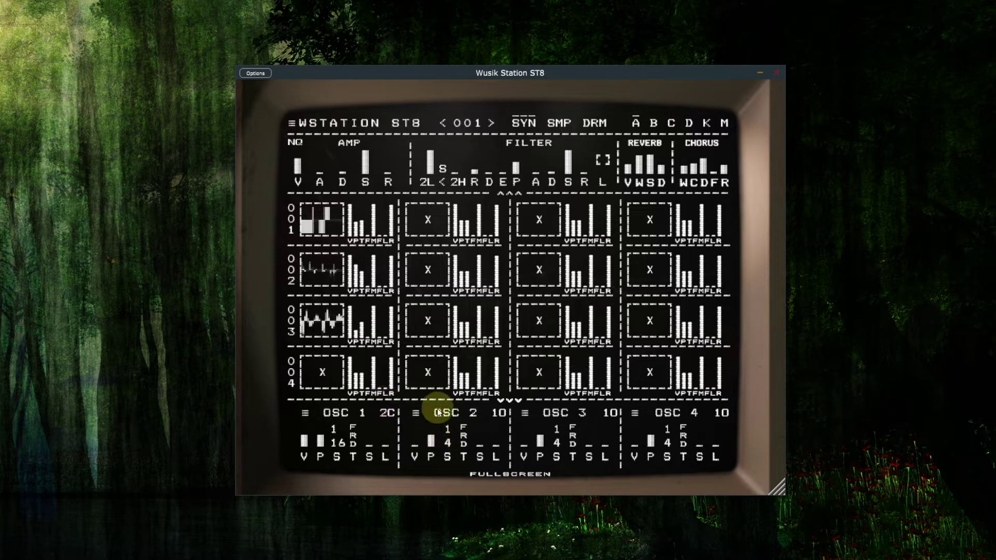
click(596, 125)
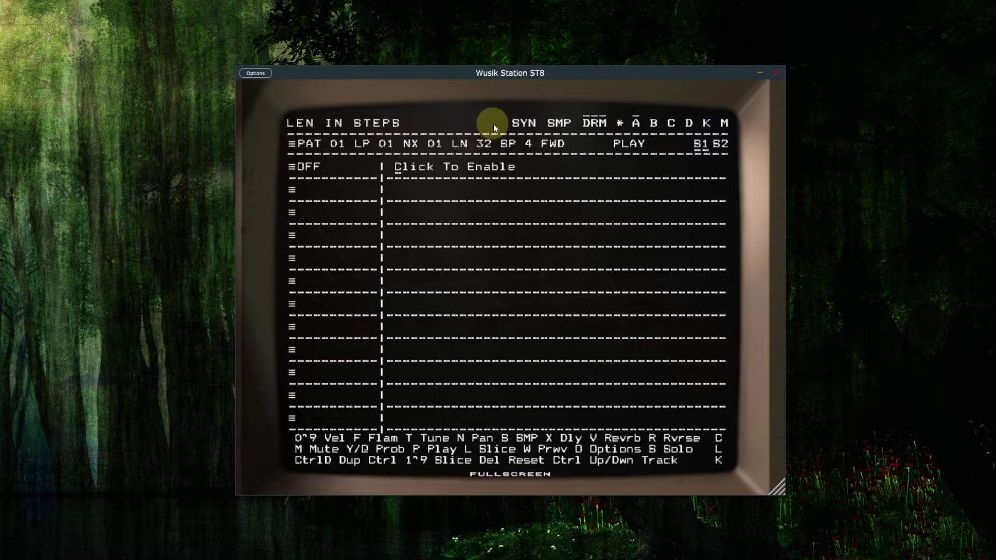
click(520, 124)
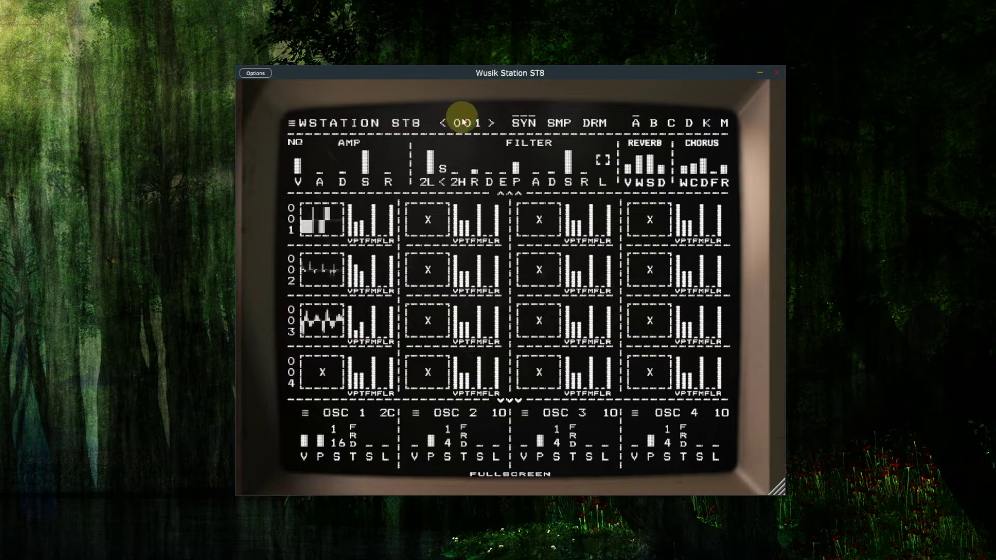
- Load the first of the Init presets at the end of the bank and open the waveform browser for oscillator 1's first cell
click(460, 120)
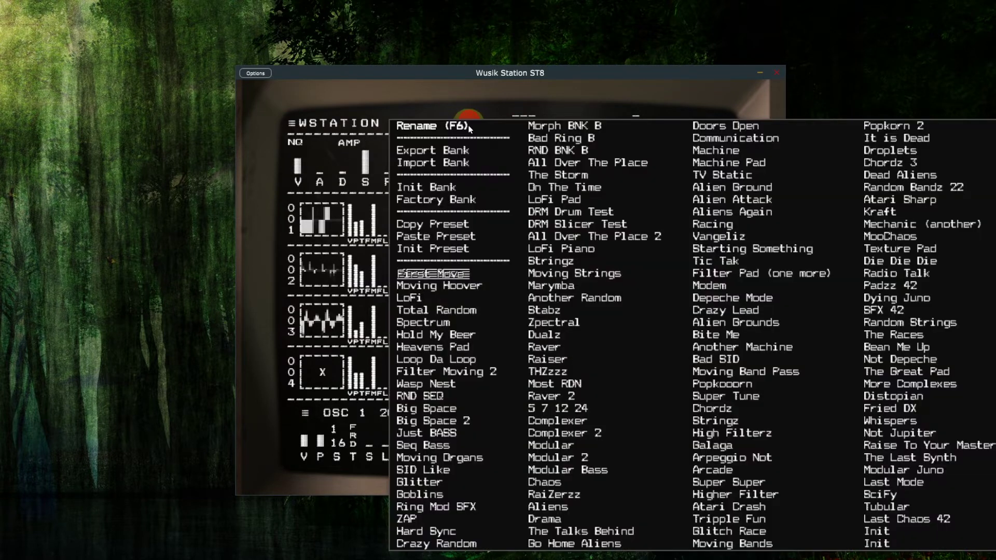
click(891, 533)
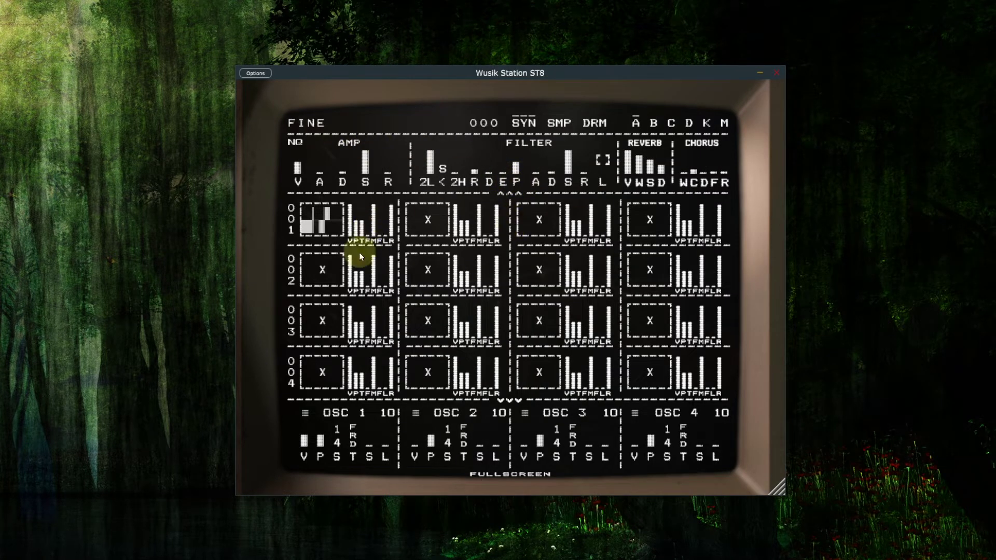
click(317, 214)
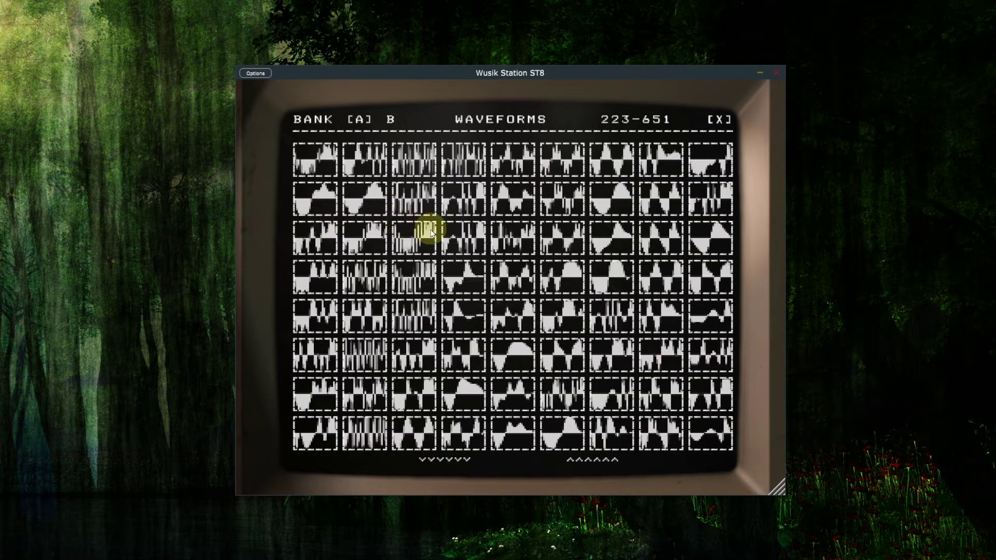
- Audition several waveforms from bank A for oscillator 1's first cell, including ones further down the list
click(455, 233)
click(558, 242)
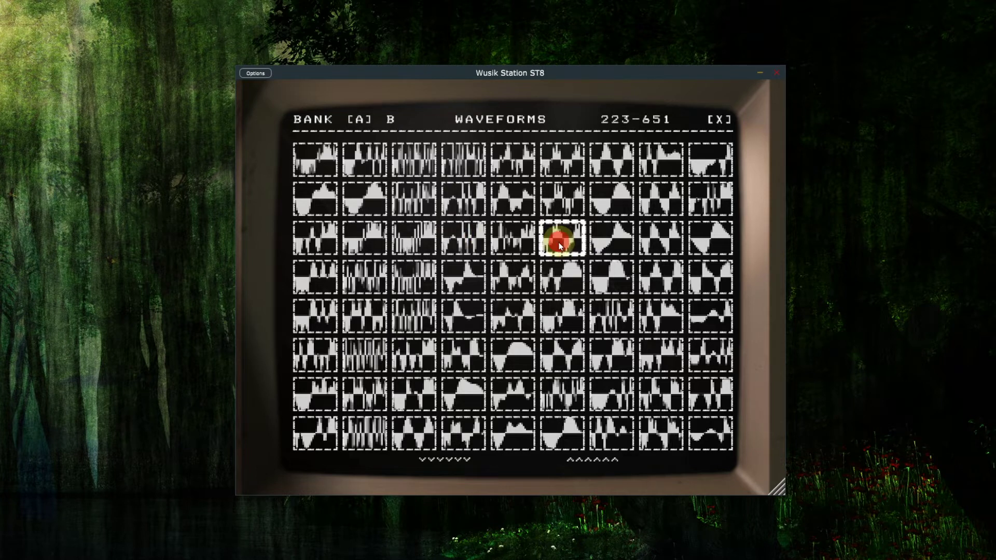
click(605, 233)
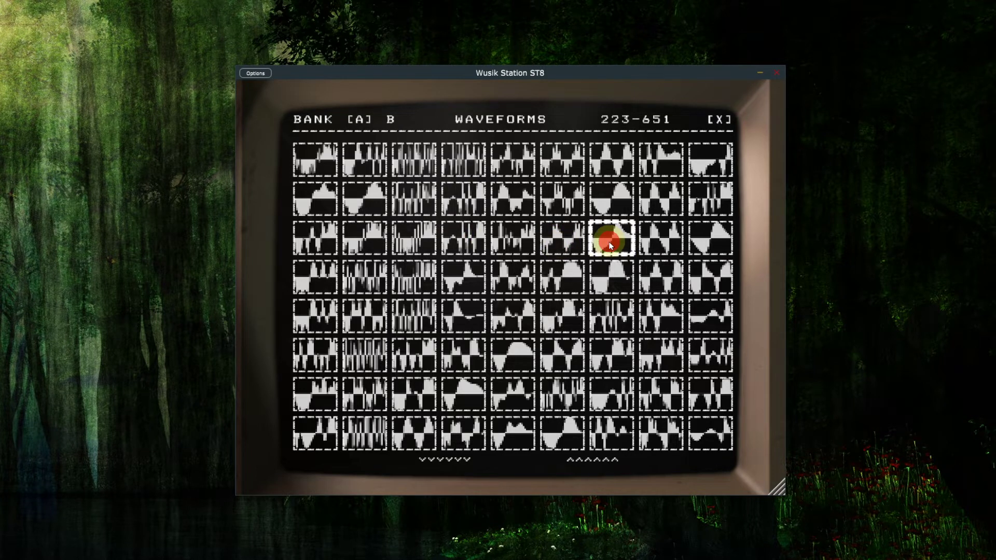
click(514, 317)
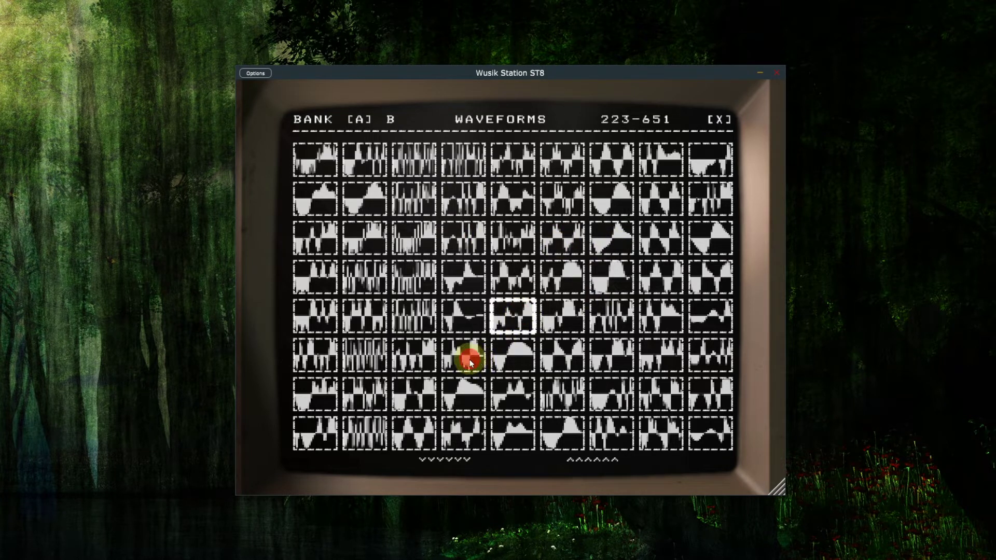
click(470, 361)
click(652, 365)
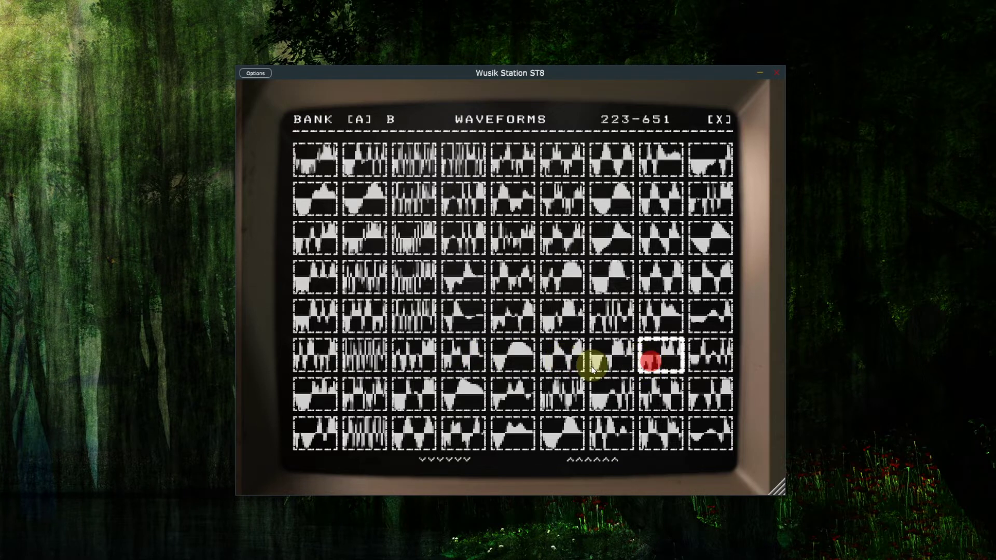
scroll(582, 355, down, 5)
click(698, 357)
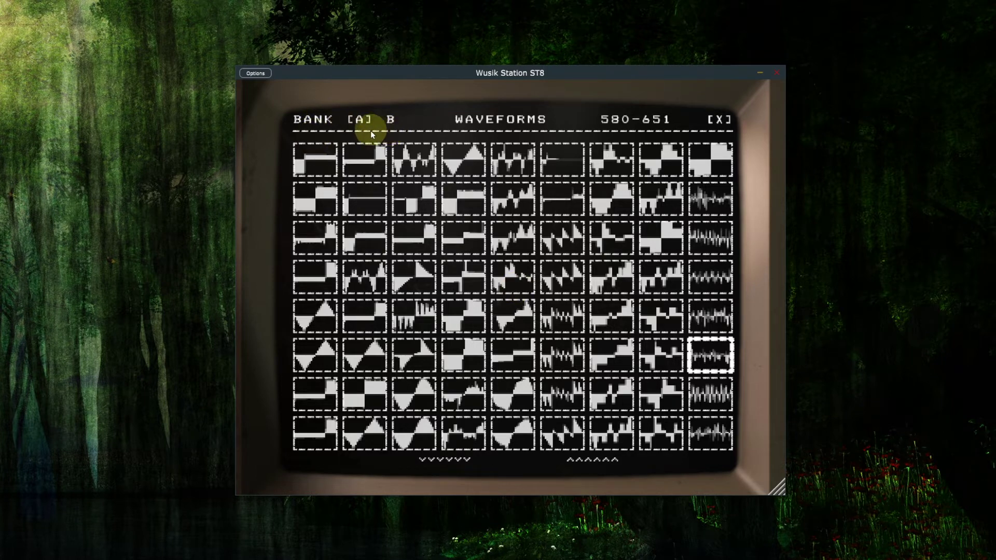
- Try waveforms from bank B and assign the 1012-3136 waveform in the first row, second column to oscillator 1's first cell
click(391, 119)
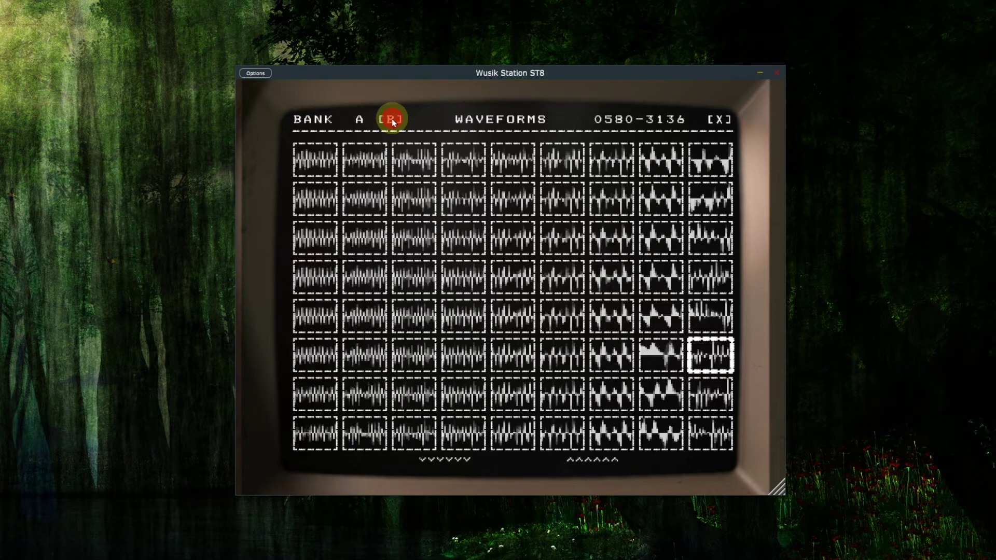
click(505, 198)
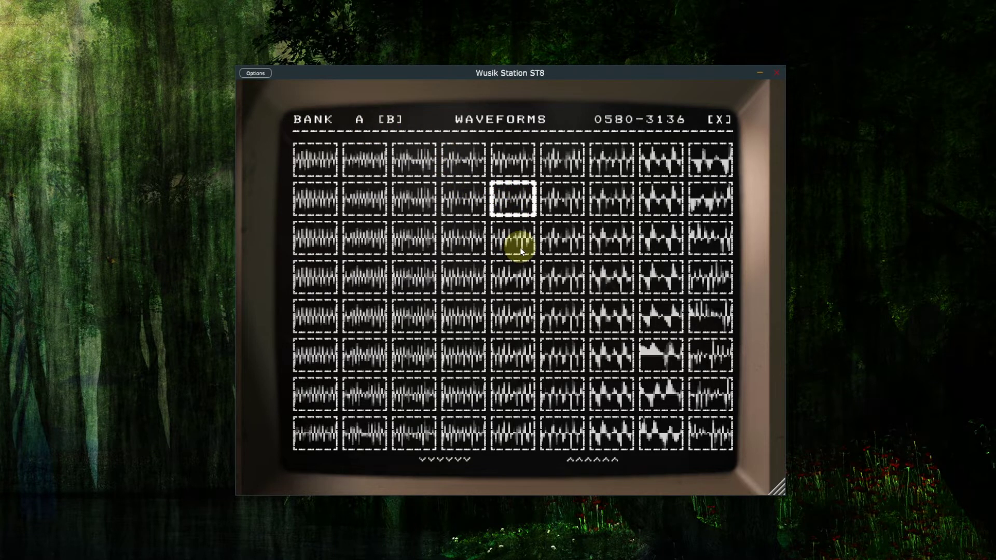
click(651, 312)
click(665, 347)
scroll(665, 347, down, 6)
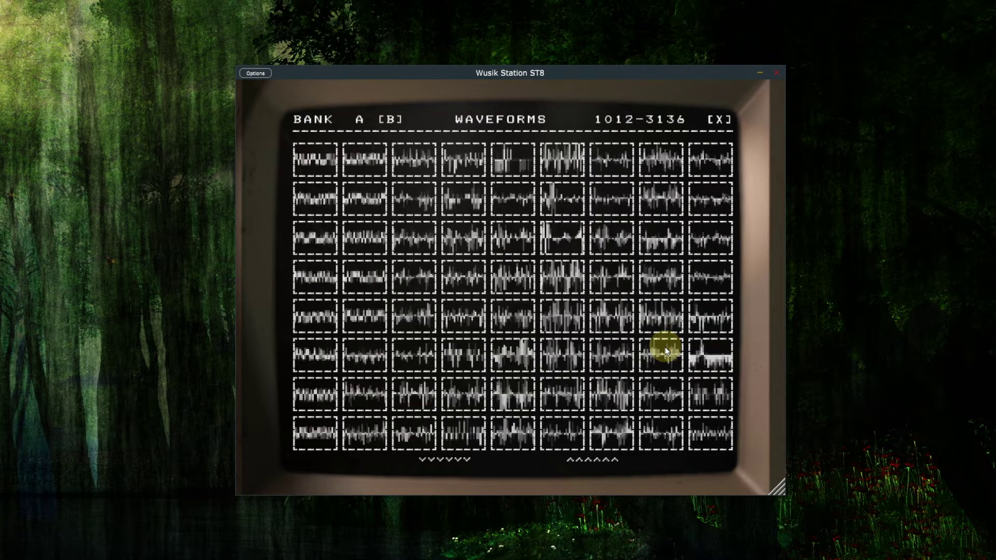
click(508, 316)
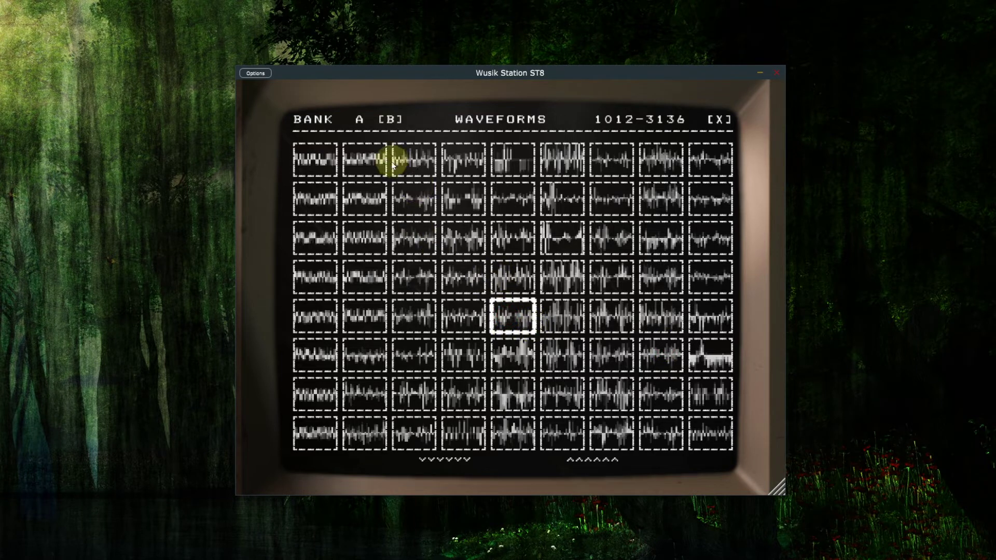
double_click(364, 159)
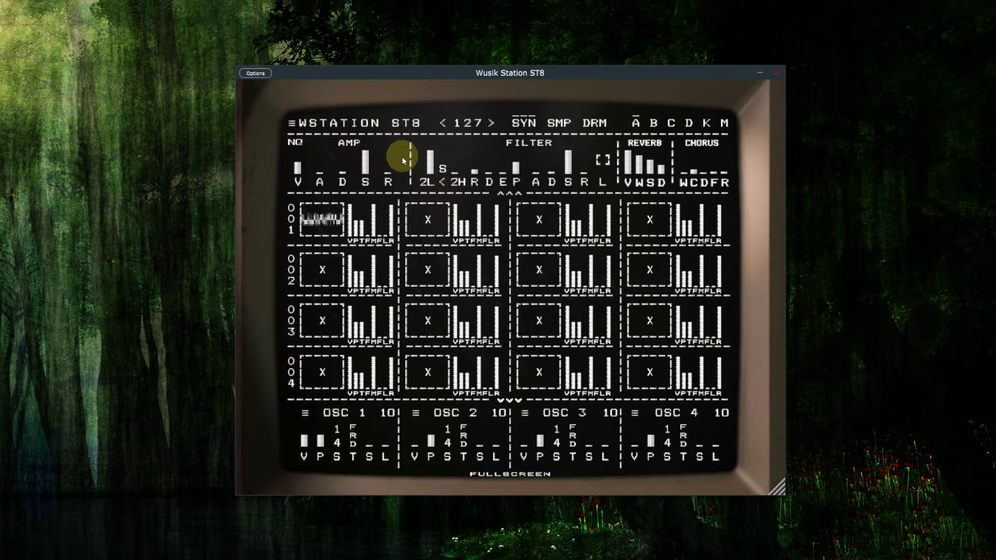
click(321, 225)
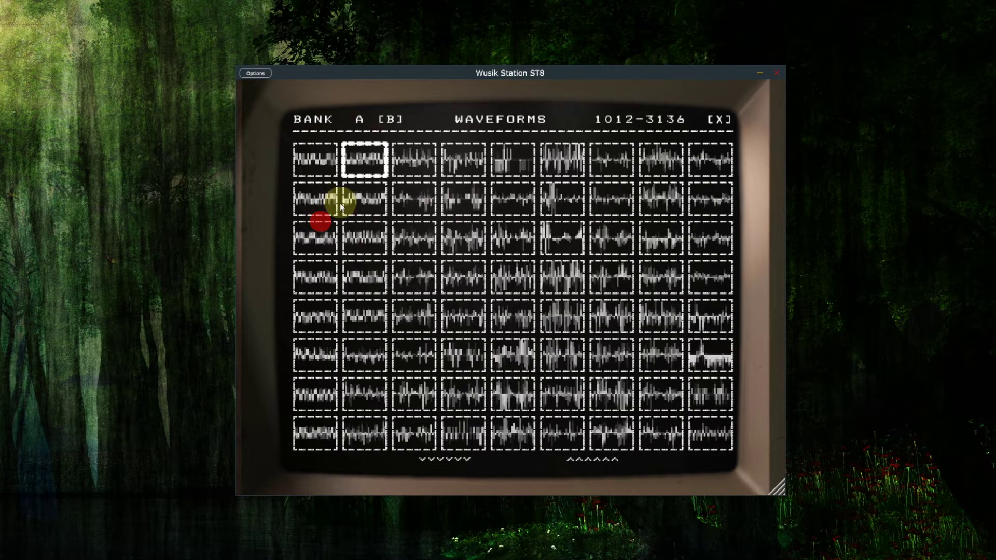
click(368, 162)
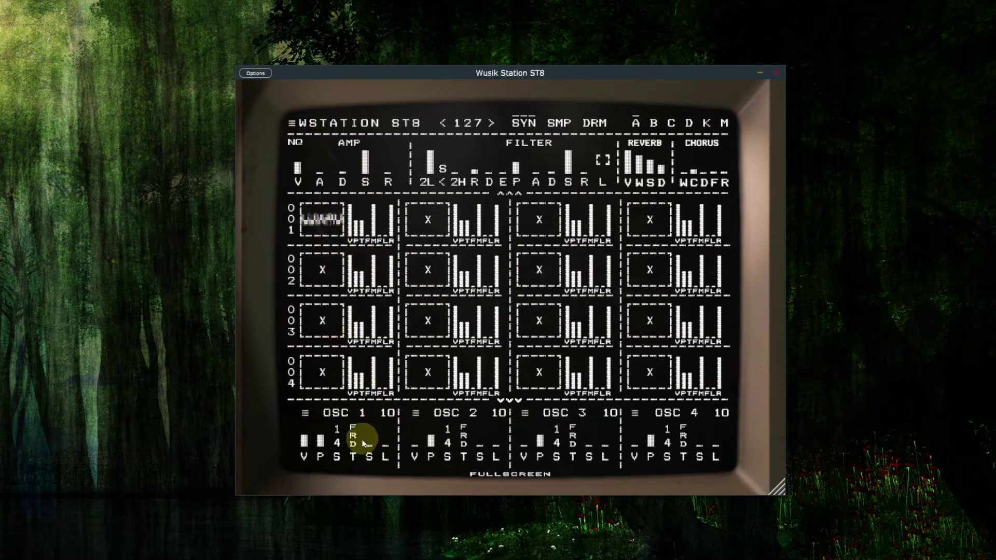
- Raise oscillator 1's sequencer total steps to 57 and review the waveforms filling its steps
drag(365, 443, 372, 430)
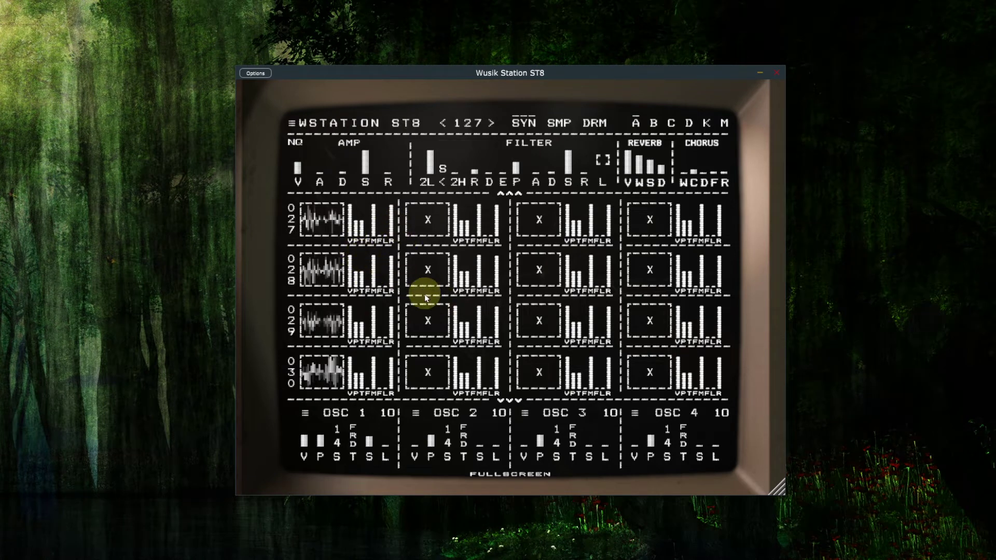
scroll(429, 305, up, 4)
scroll(429, 305, up, 16)
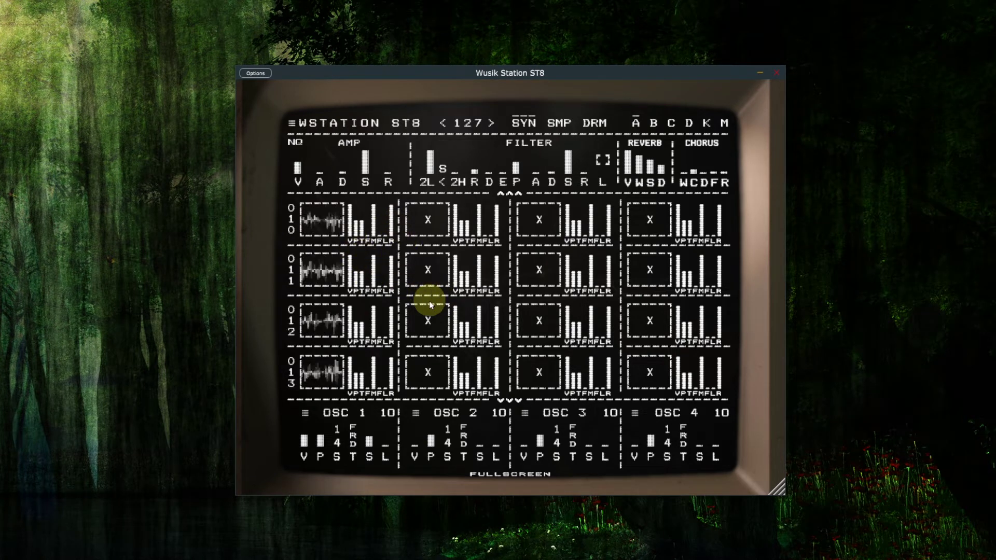
scroll(430, 305, up, 6)
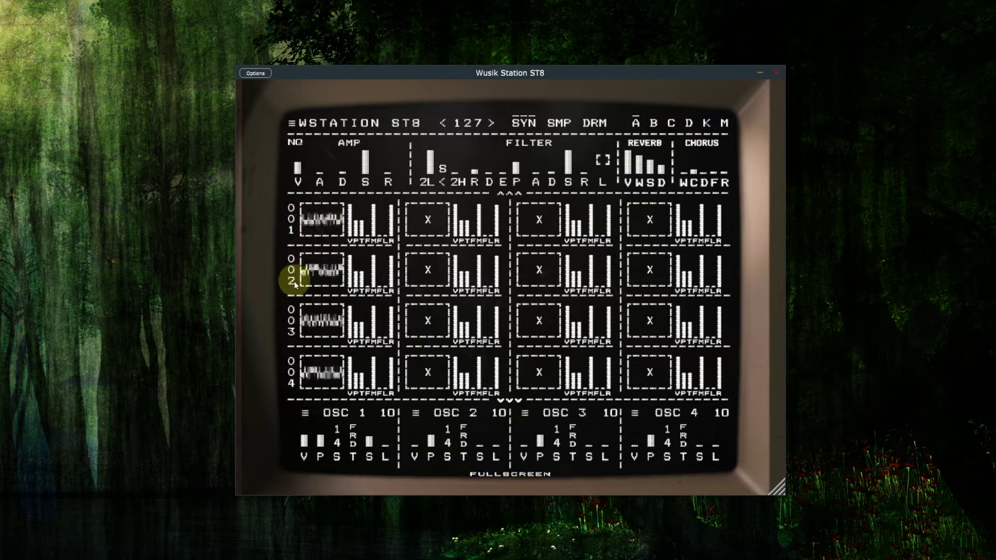
scroll(357, 285, down, 1)
scroll(357, 285, down, 8)
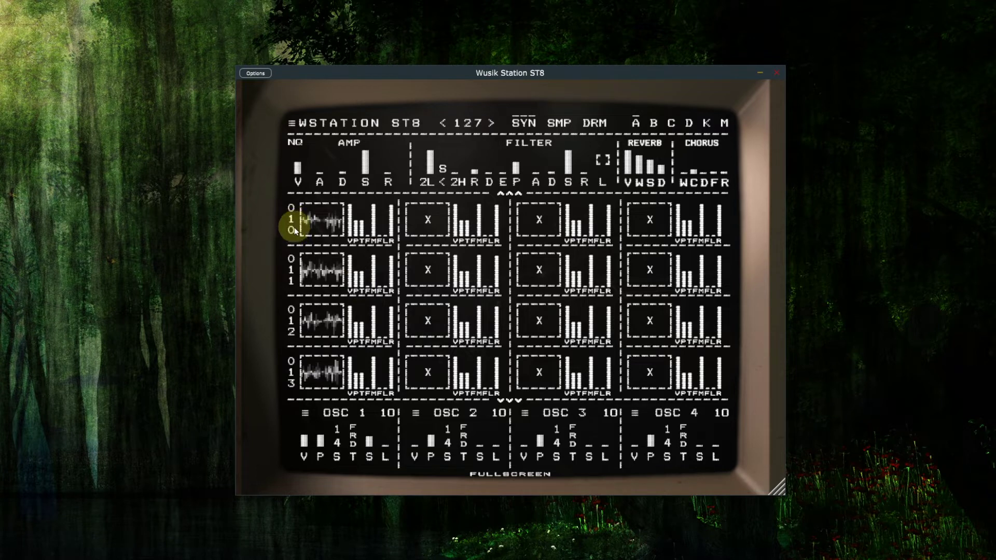
scroll(298, 289, down, 8)
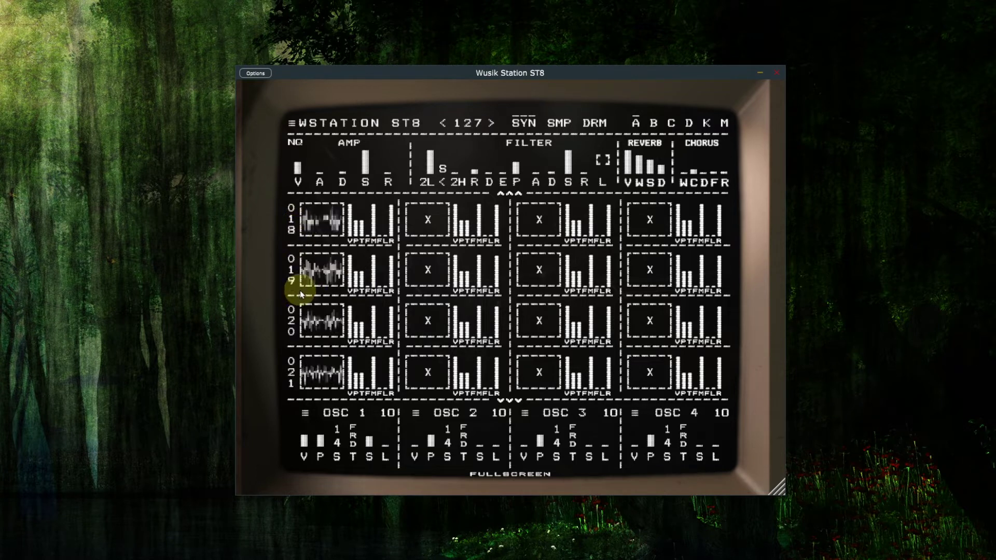
scroll(374, 285, up, 8)
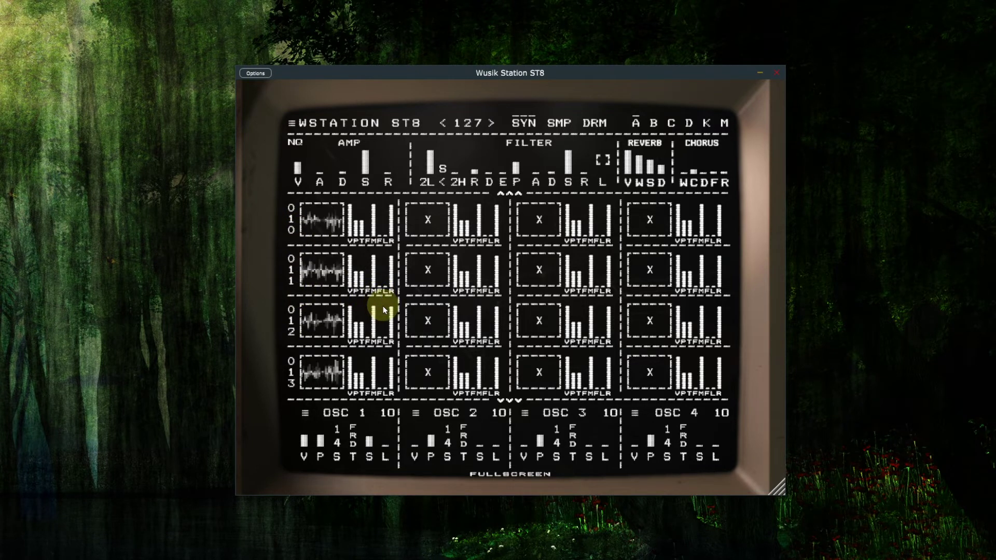
scroll(383, 306, up, 9)
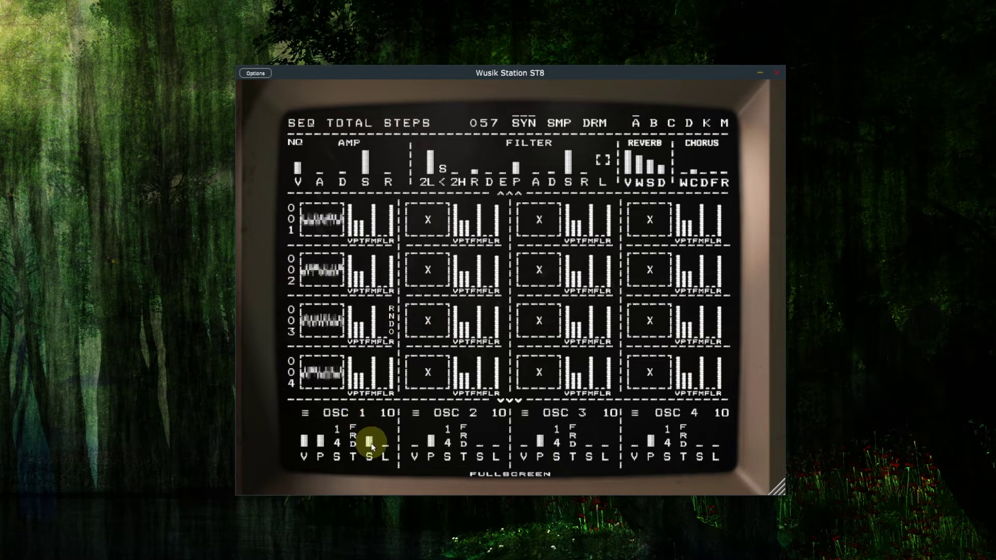
- Reduce oscillator 1's sequencer to four steps and set its speed to 1/16
drag(372, 446, 373, 472)
drag(370, 437, 373, 536)
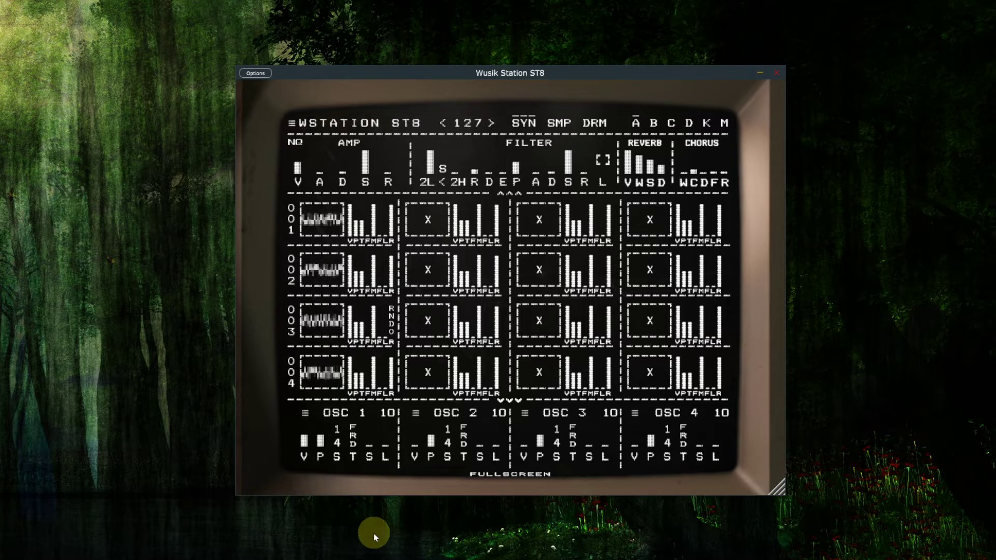
click(338, 442)
click(361, 412)
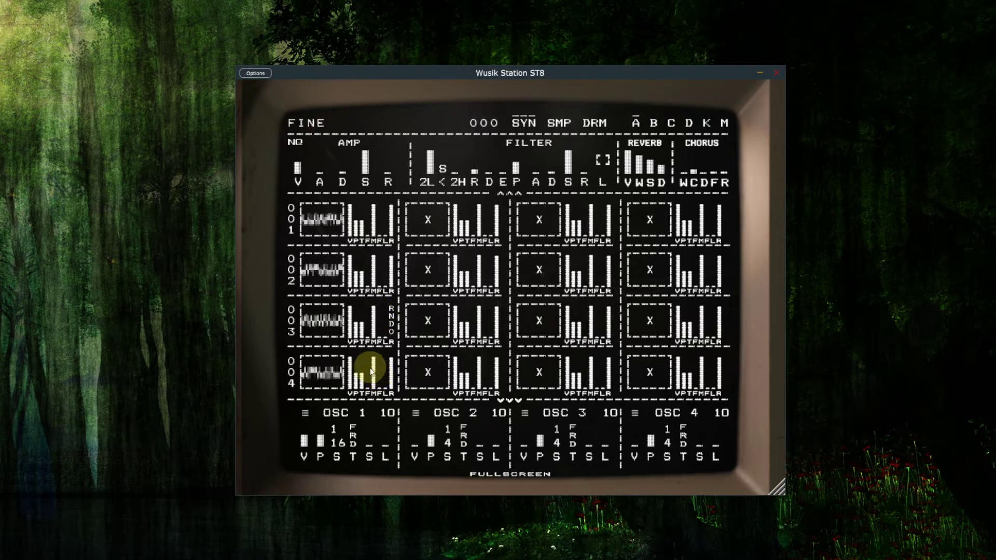
- Set the morph amount to 000 on oscillator 1's sequencer steps 004, 003, 002 and 001
drag(371, 371, 384, 438)
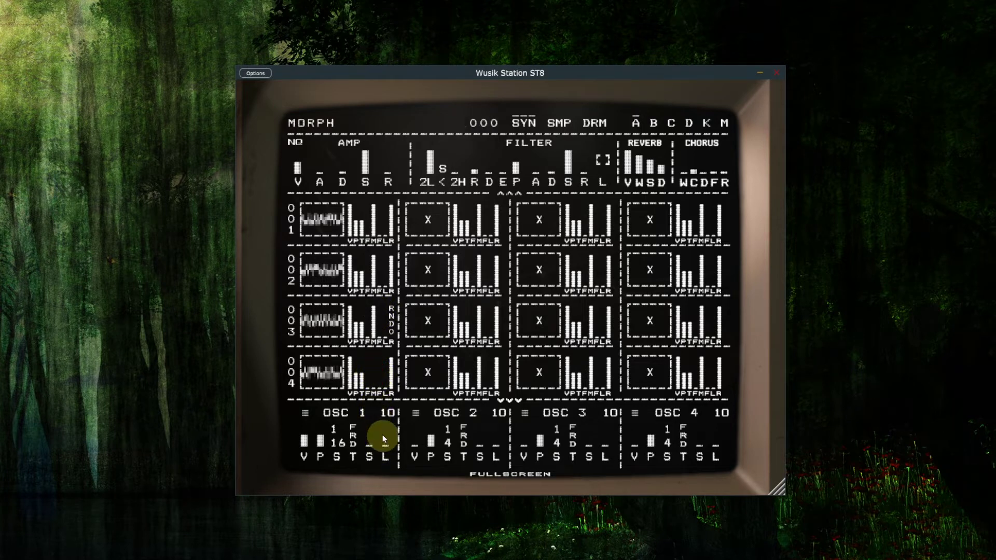
drag(373, 311, 381, 412)
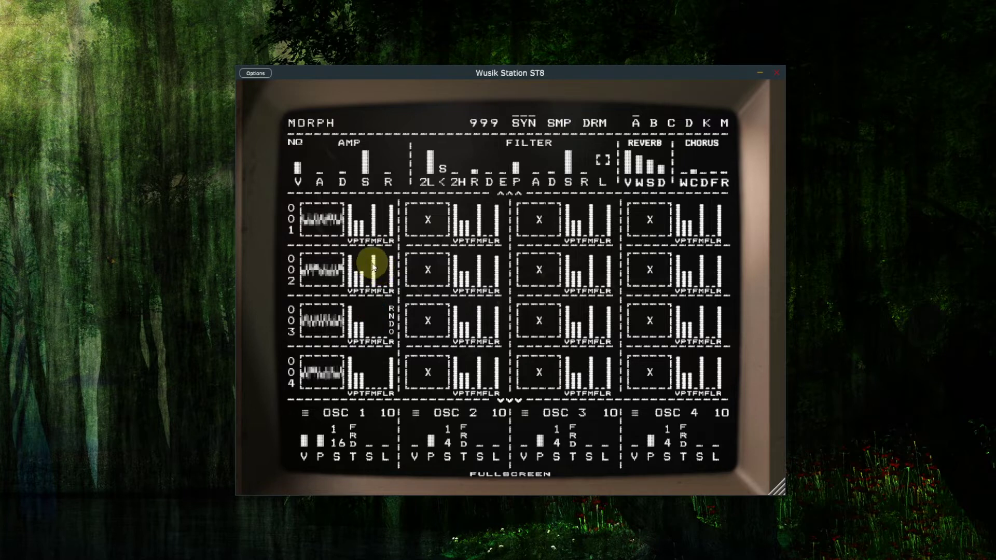
drag(373, 268, 373, 357)
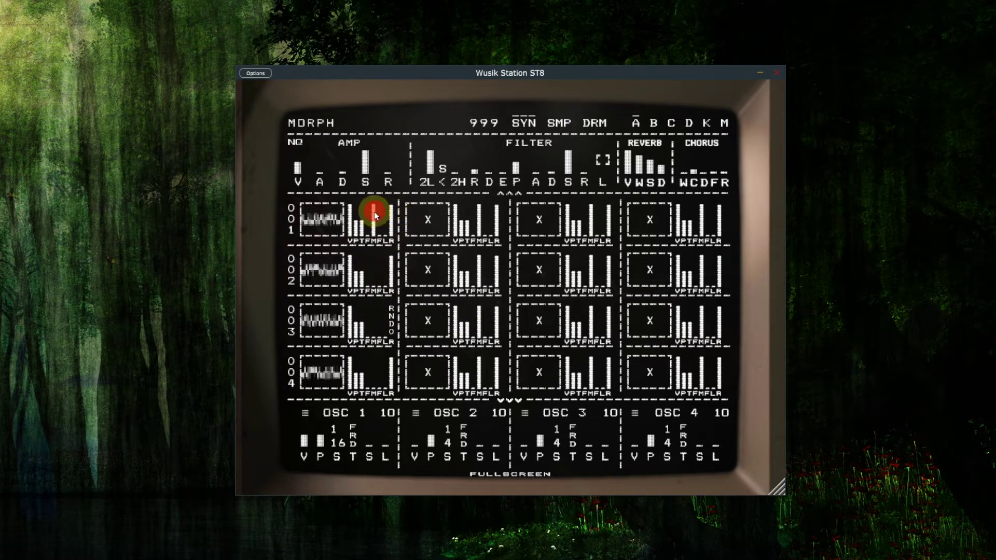
drag(375, 211, 373, 331)
- View the sequencer steps down to step 128 and return to step 001
scroll(338, 351, down, 1)
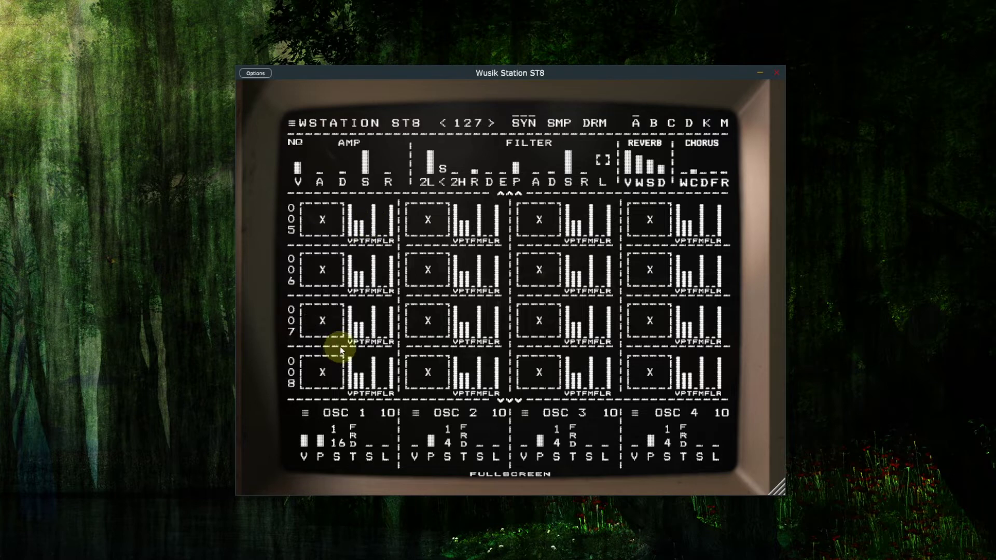
scroll(350, 321, down, 15)
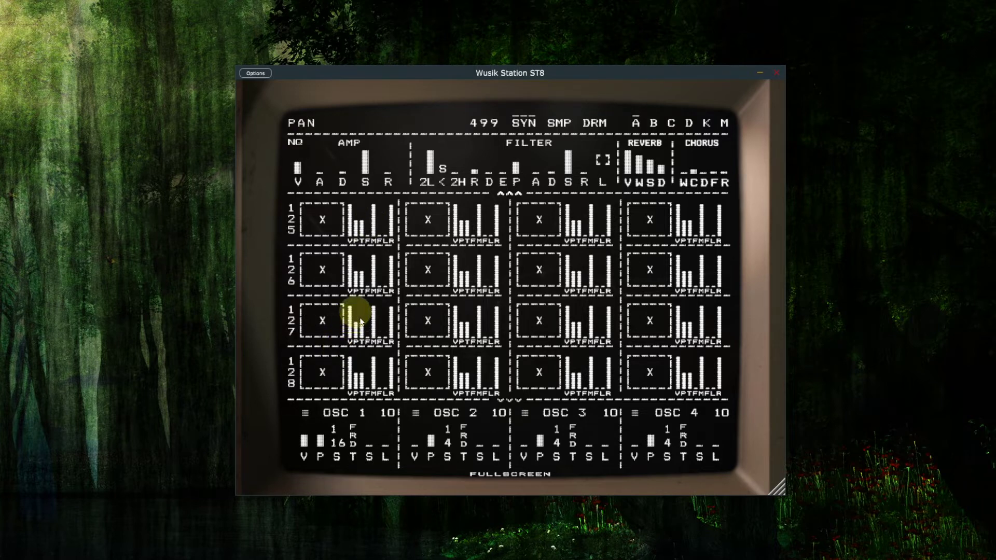
scroll(366, 336, up, 15)
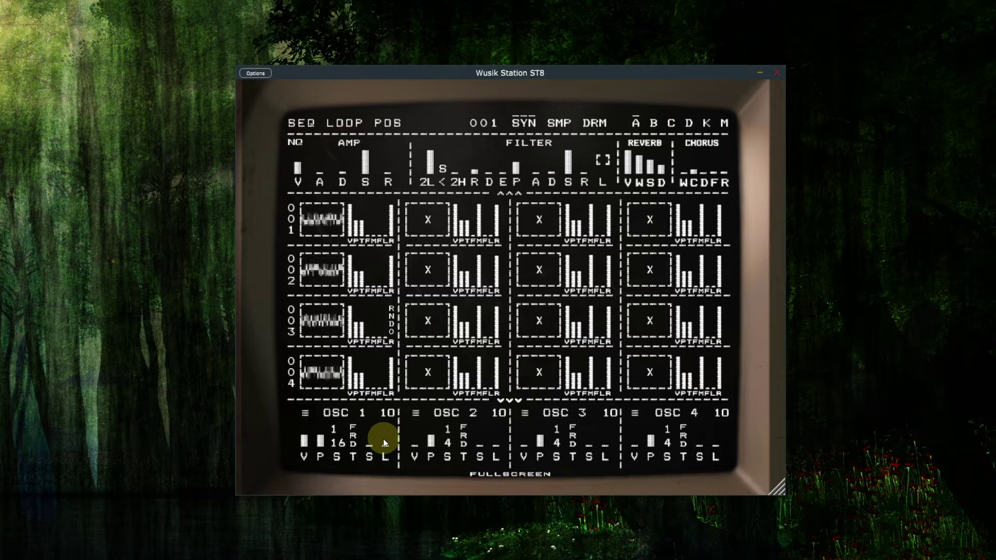
- Examine oscillator 1's sequence type options and its OSC 1 settings, keeping the Forward type and leaving the settings unchanged
click(353, 441)
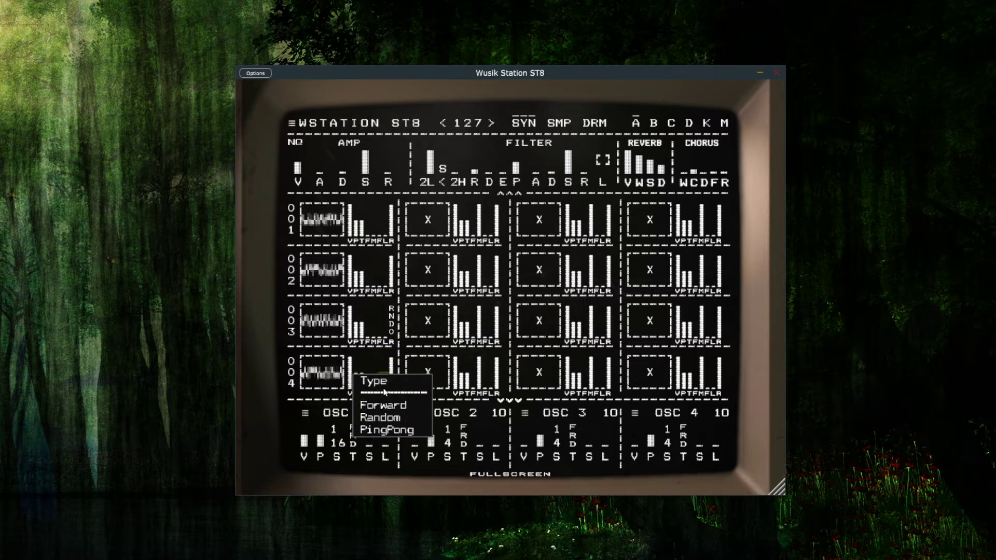
click(391, 412)
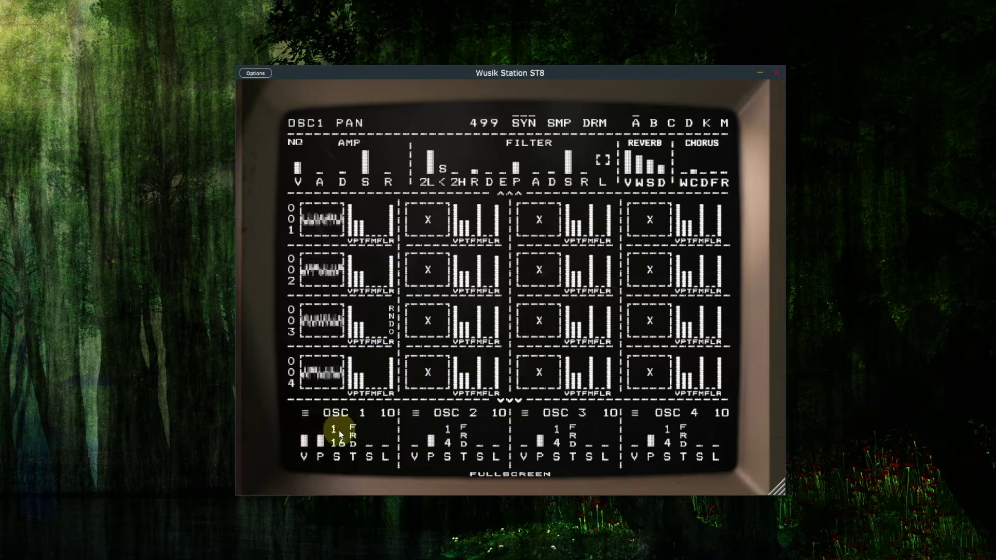
click(305, 414)
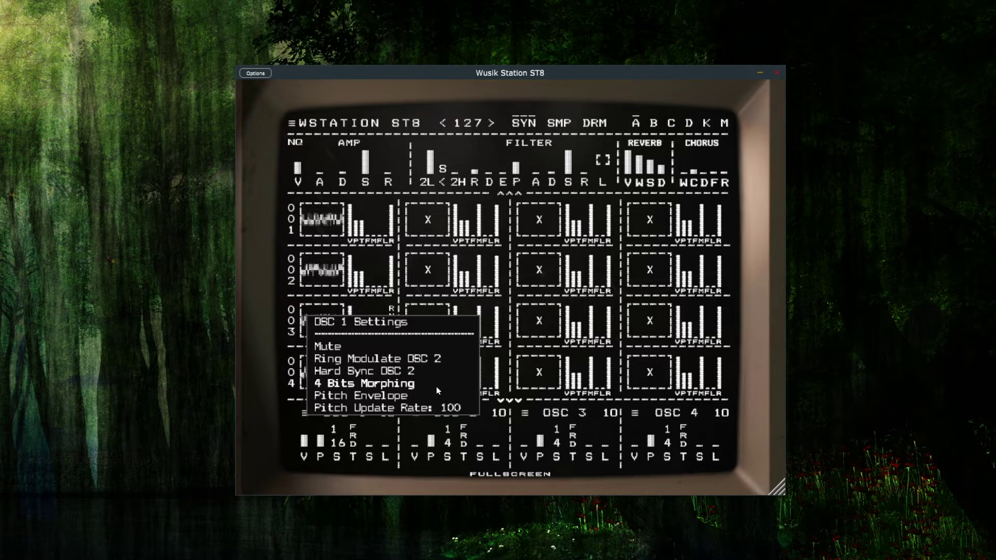
click(288, 430)
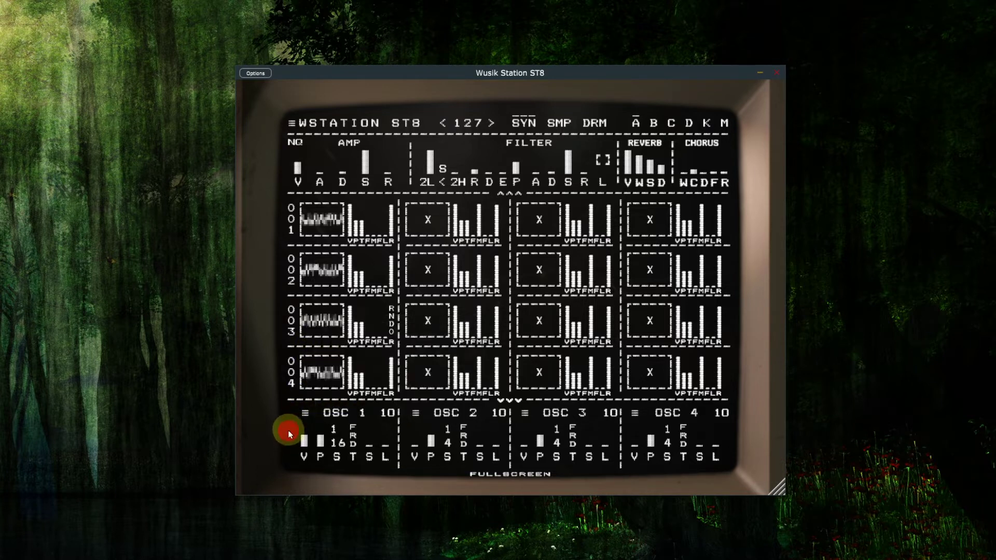
- Cycle oscillator 1's oscillator mode to Super Osc 16 Voices
click(388, 415)
click(388, 414)
click(388, 415)
click(388, 415)
click(388, 415)
click(388, 415)
click(388, 415)
click(388, 415)
click(388, 415)
click(388, 415)
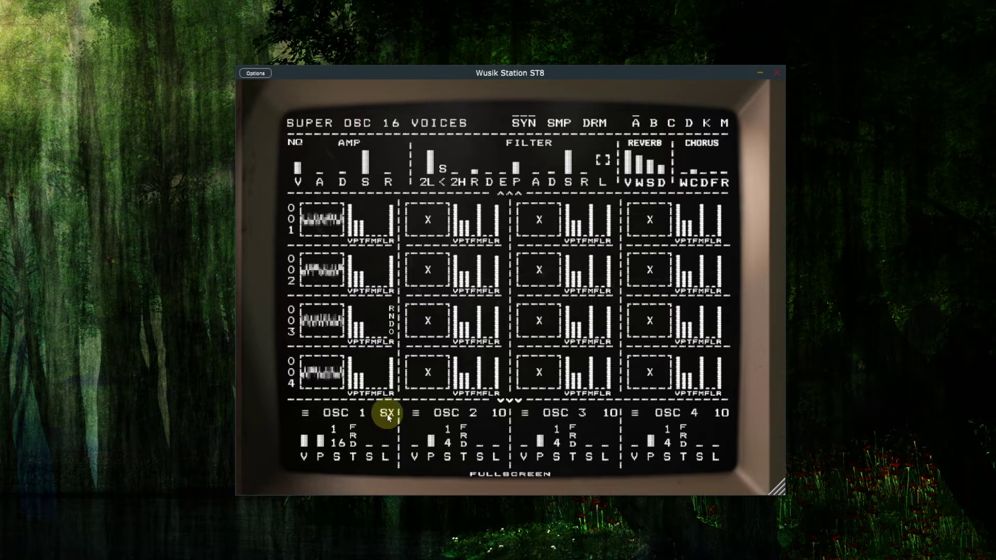
- Cycle oscillator 1 through its super and dual oscillator modes and return it to the single mode 10
click(388, 418)
click(390, 416)
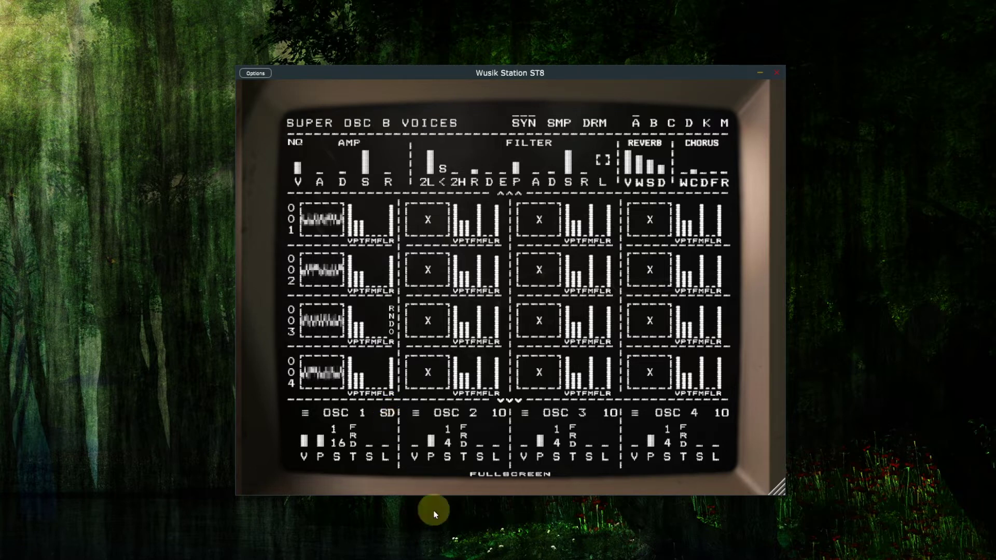
click(390, 417)
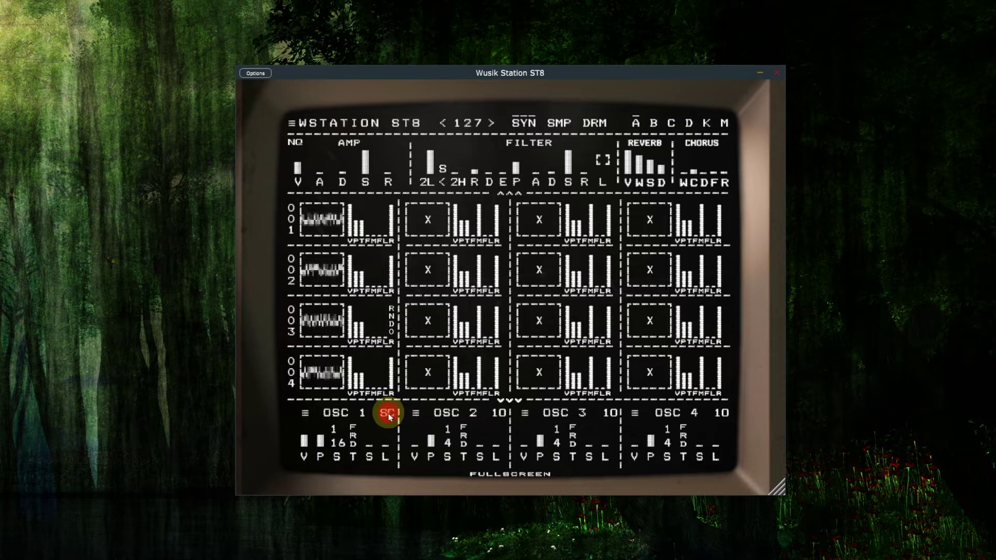
click(389, 416)
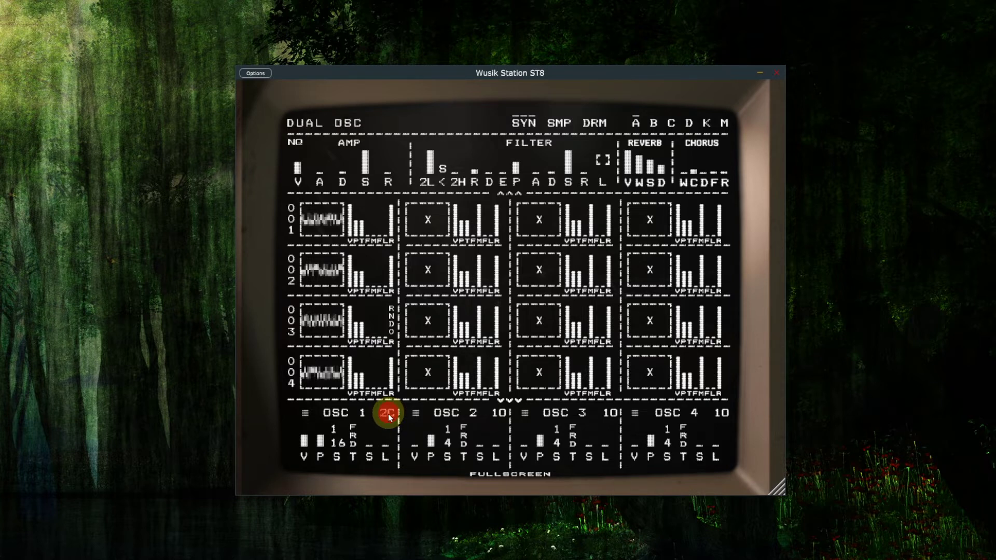
click(390, 417)
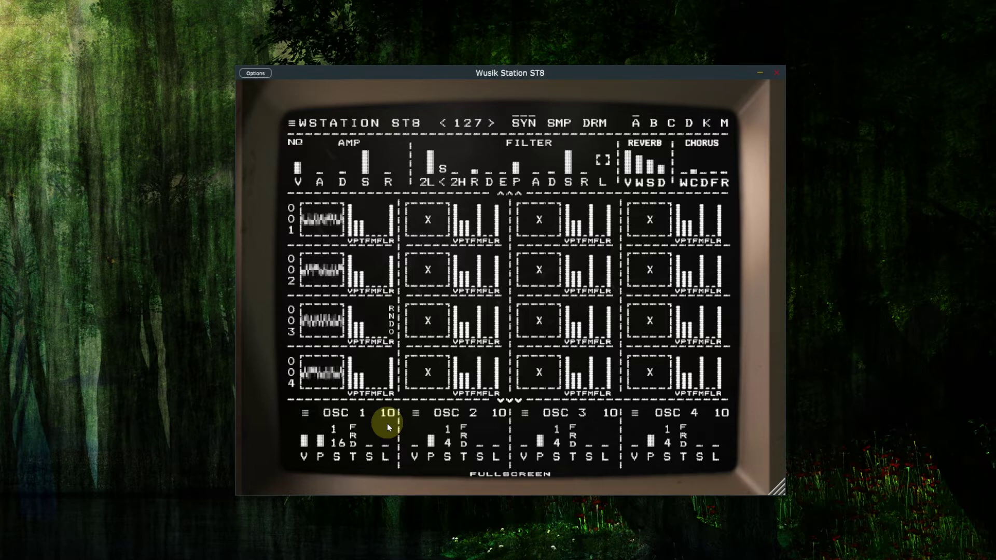
click(388, 421)
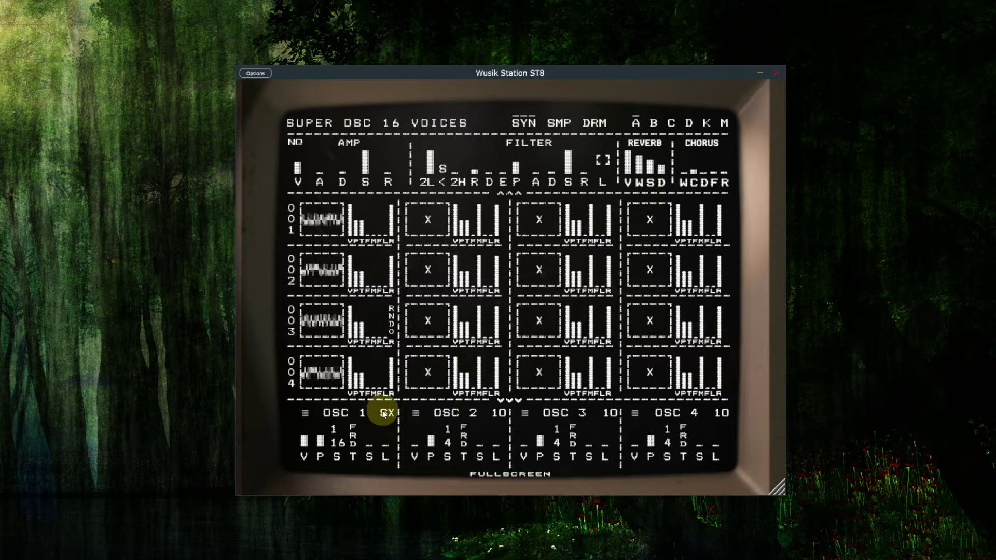
click(388, 415)
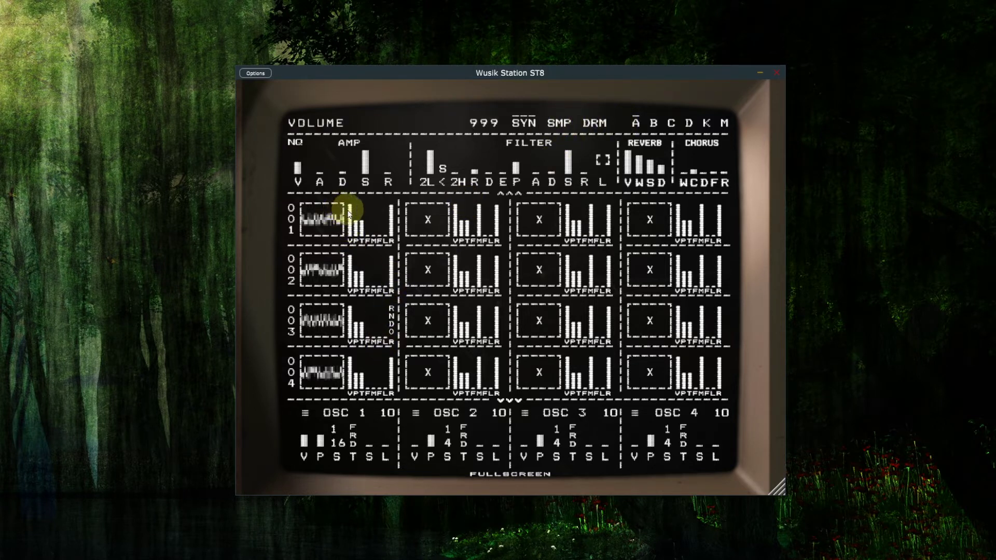
- Reduce oscillator 1's sequence to 001 total steps and set step 001's volume to 000
drag(366, 425, 367, 477)
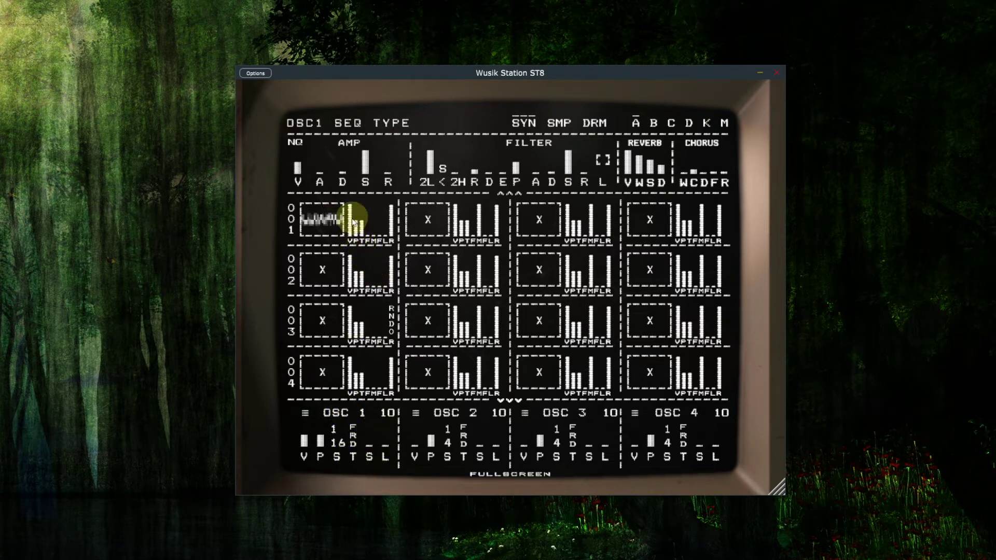
drag(349, 216, 349, 271)
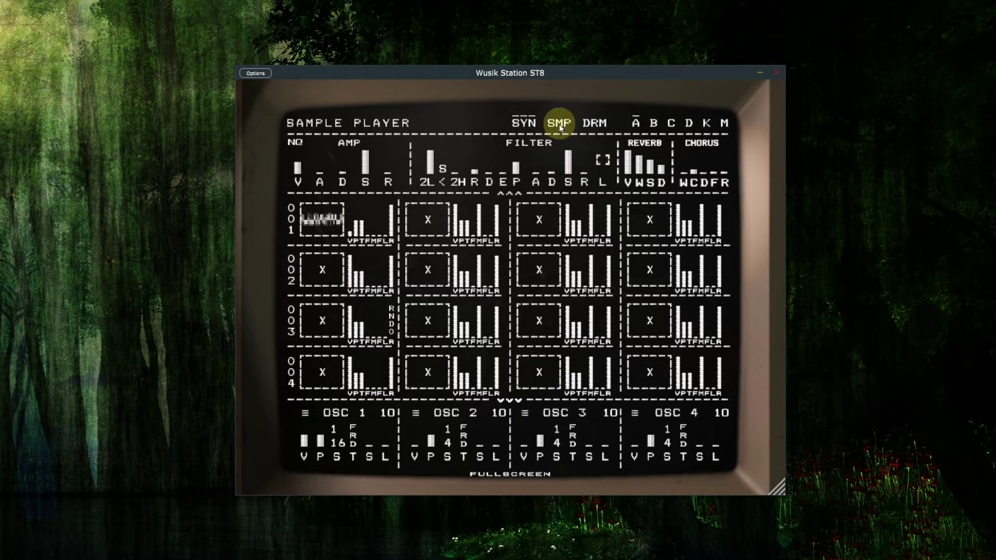
click(348, 227)
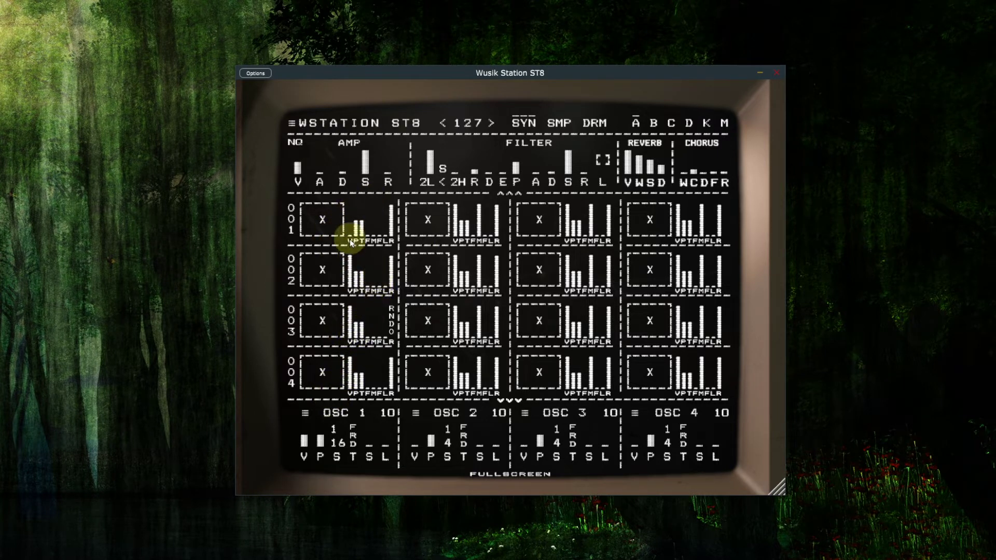
- Switch to the sample player page and raise the SMP 1 volume to 999
click(560, 124)
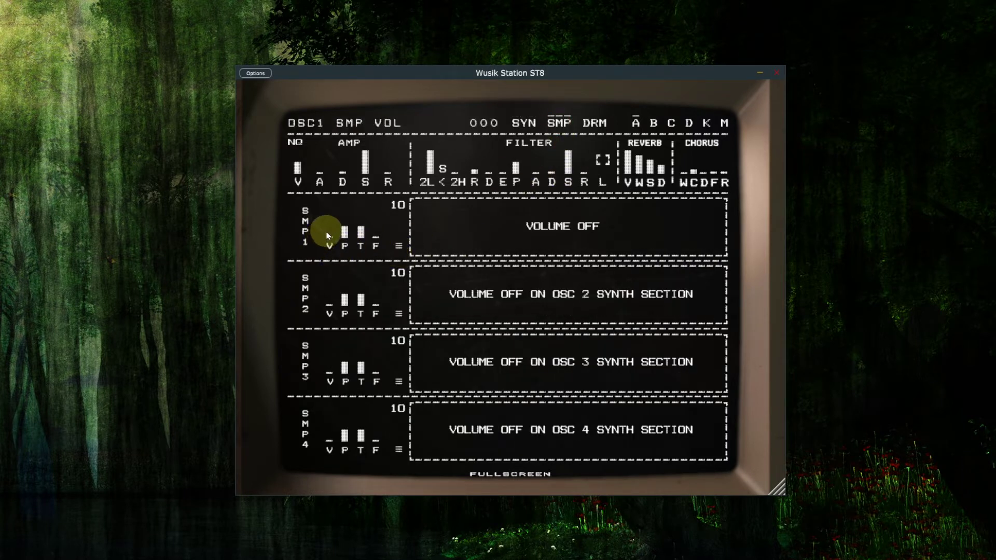
drag(333, 225, 332, 210)
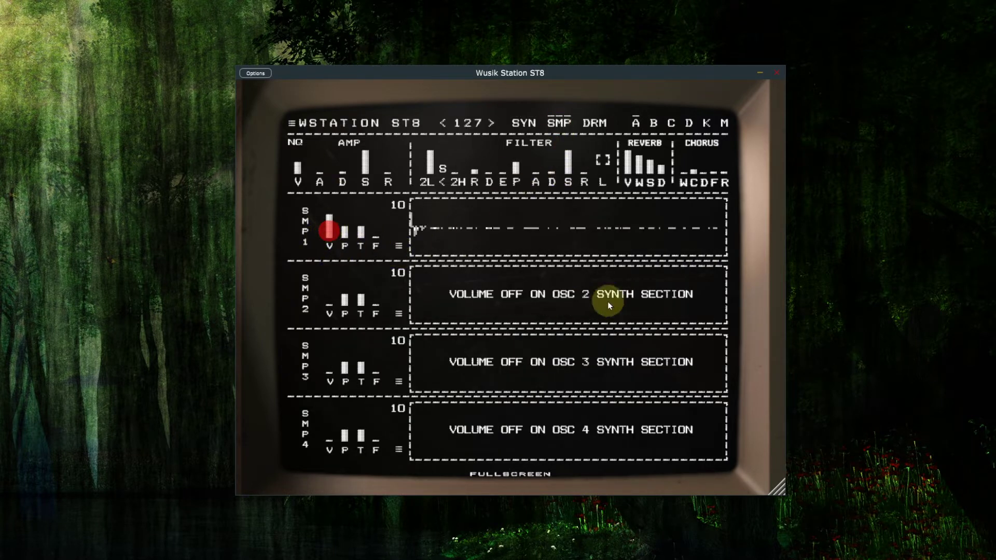
- Open the SMP 1 sample browser and audition several samples on page 223-254
click(503, 231)
click(460, 228)
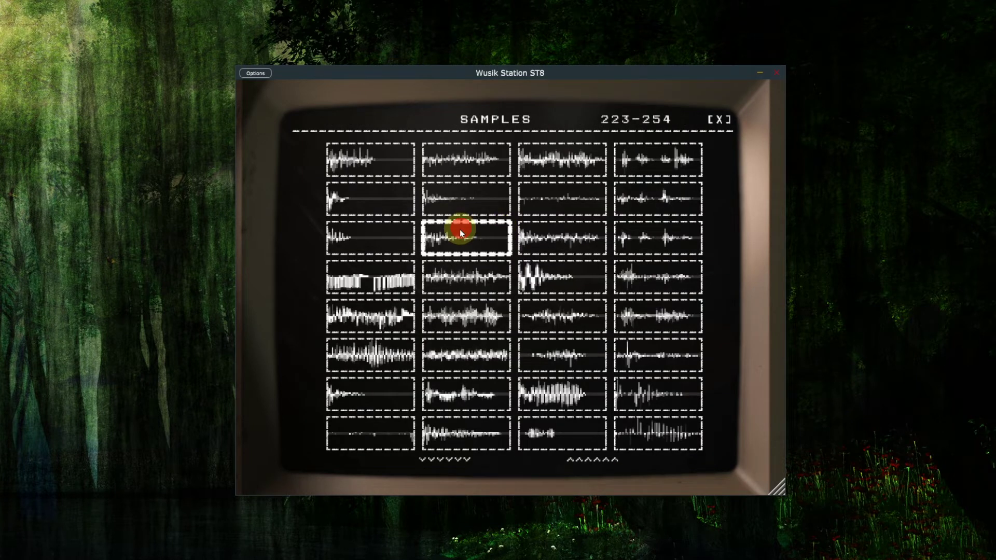
click(552, 245)
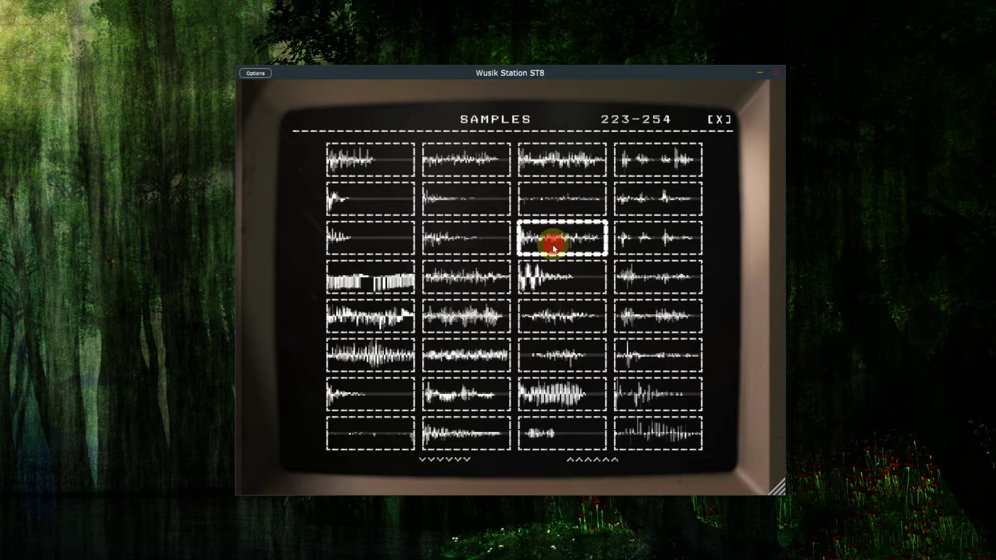
click(462, 271)
click(547, 399)
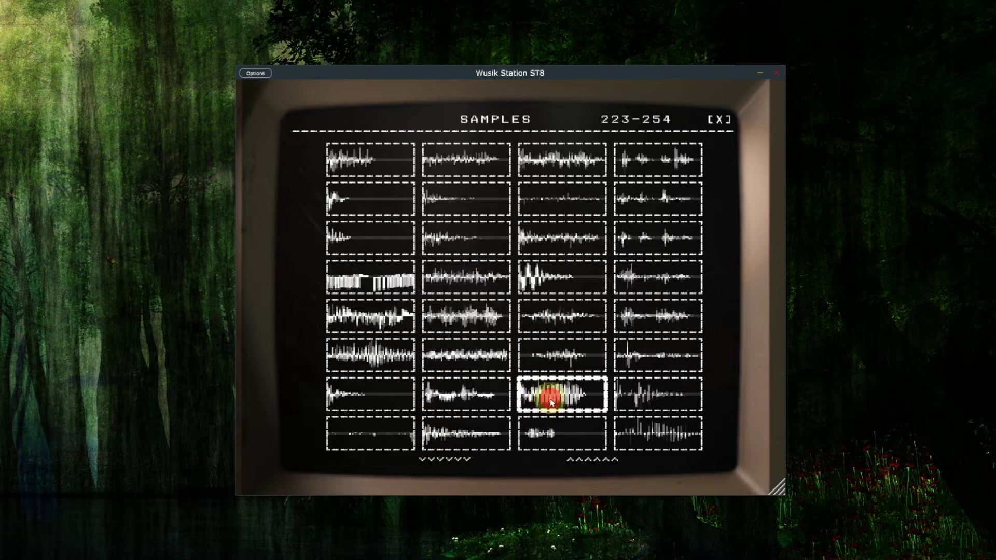
click(651, 432)
- Move back to sample page 063-254 and audition several samples for SMP 1
scroll(519, 327, up, 5)
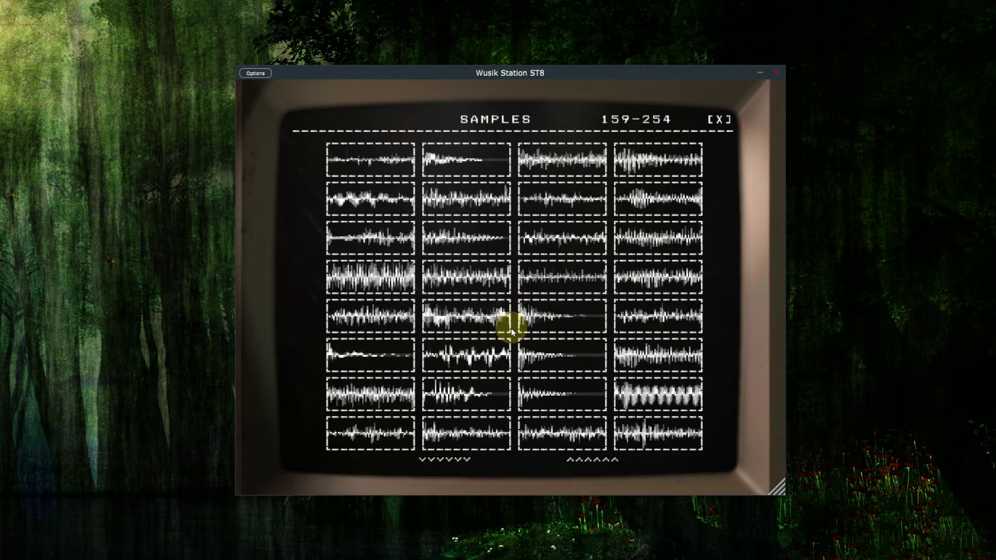
click(449, 274)
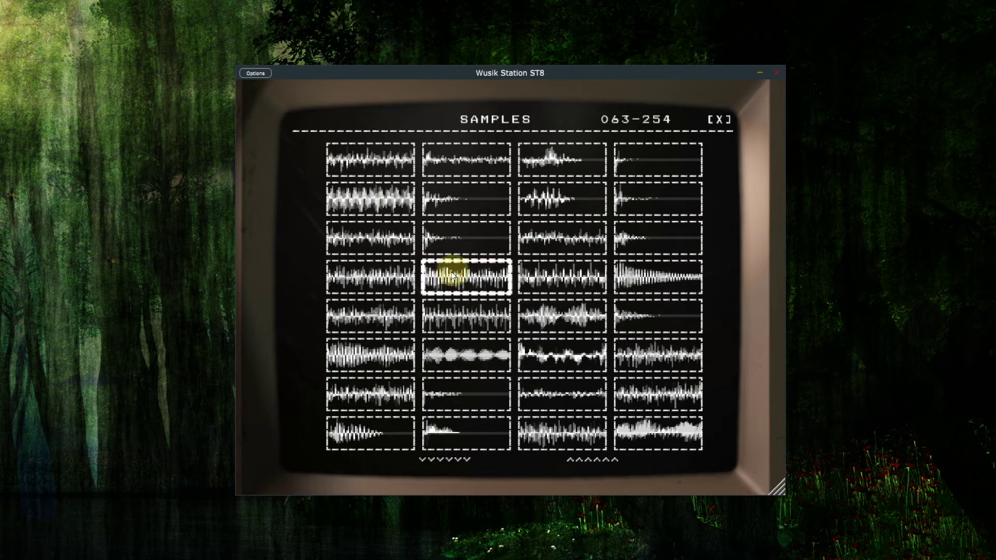
click(625, 284)
click(567, 435)
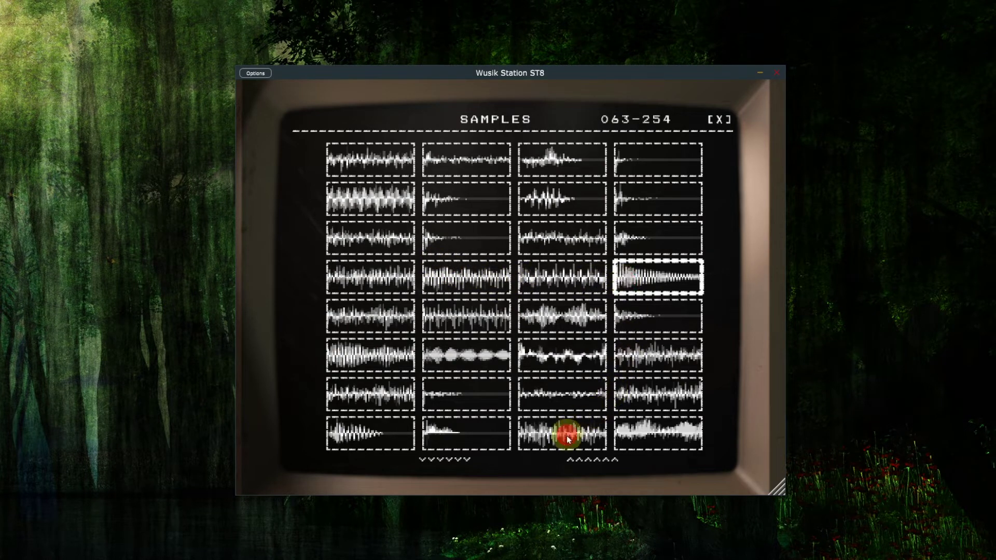
click(663, 354)
click(393, 319)
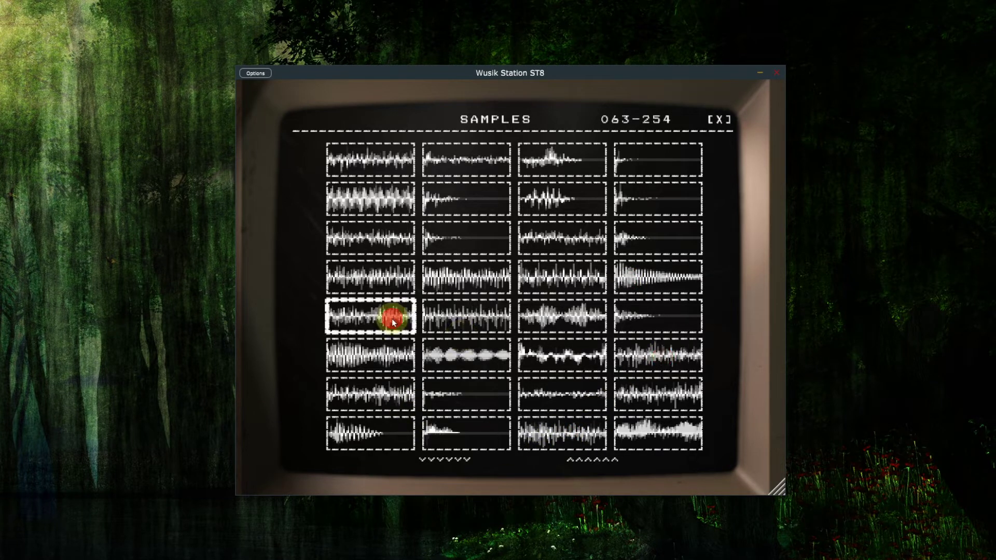
click(385, 207)
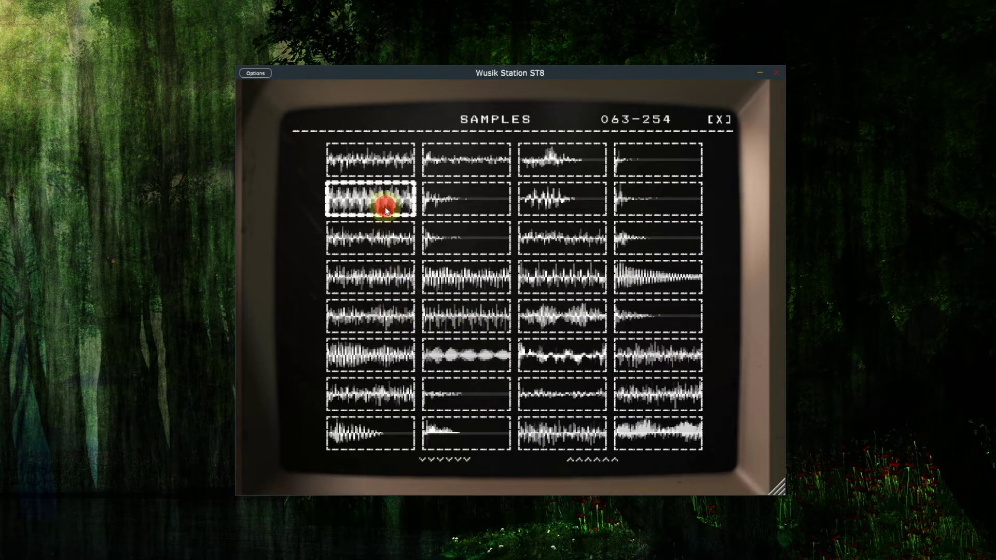
click(396, 157)
- Assign the sample in the fourth row, second column of page 031-254 to SMP 1 and close the sample browser
scroll(381, 165, up, 1)
click(460, 200)
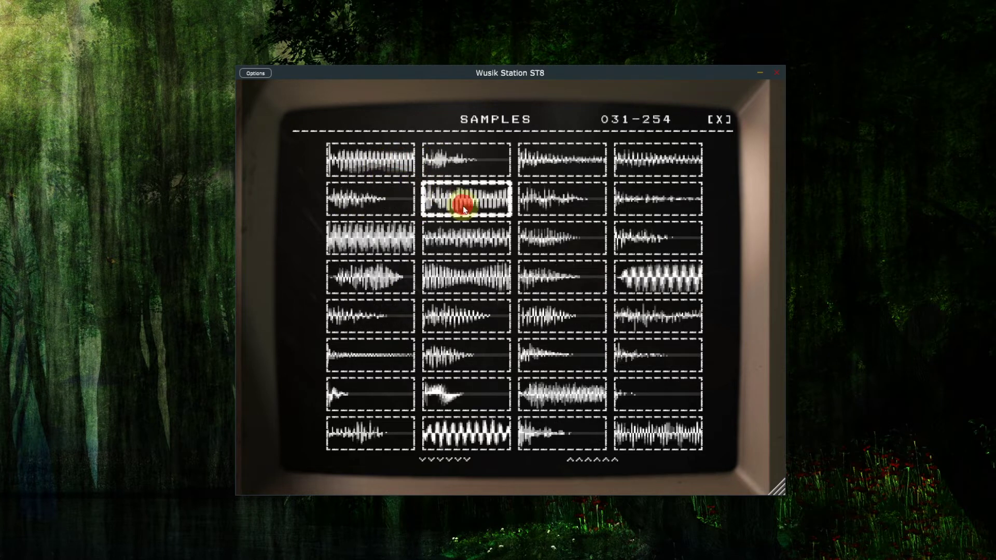
click(490, 274)
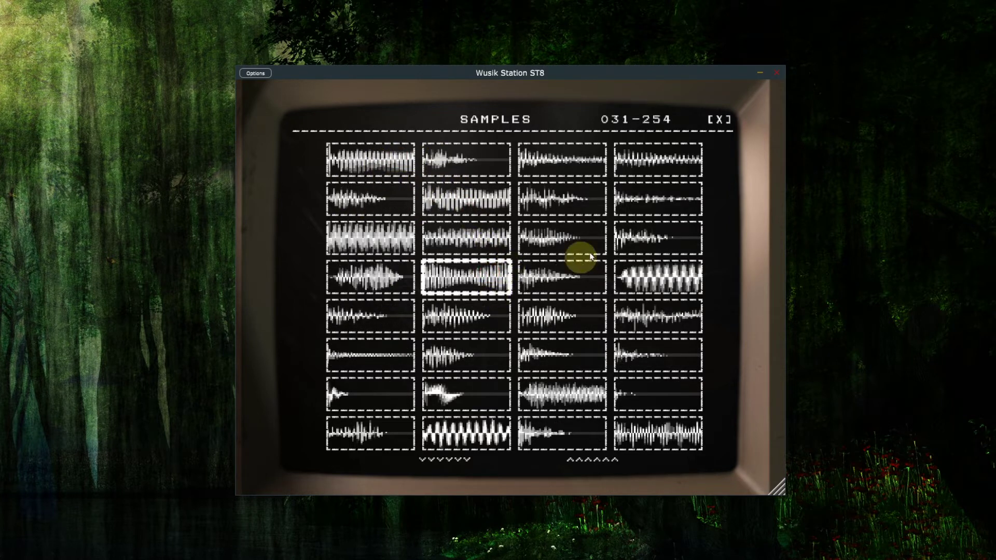
click(719, 124)
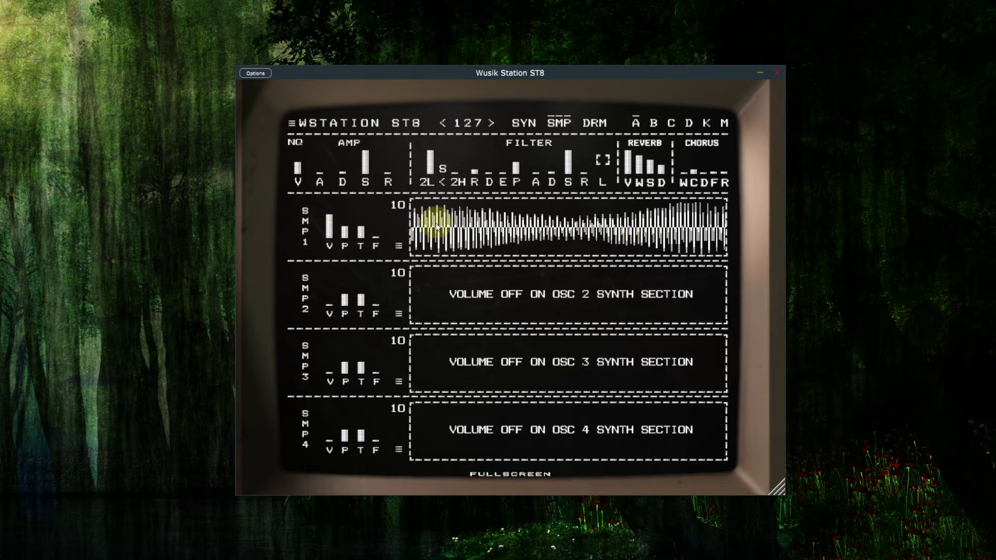
- Review the SMP 1 settings without changing them, and cycle the SMP 1 mode to 3C
click(399, 246)
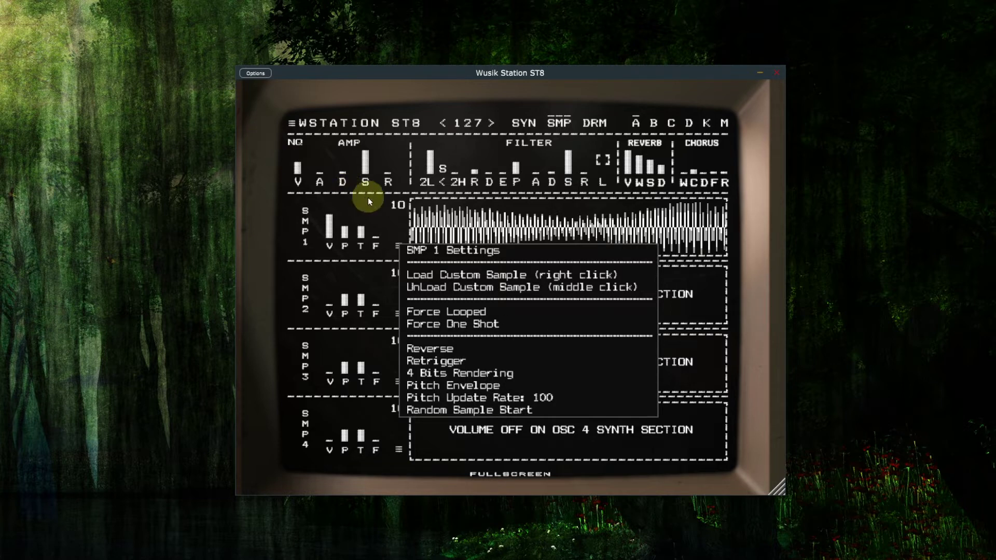
click(373, 210)
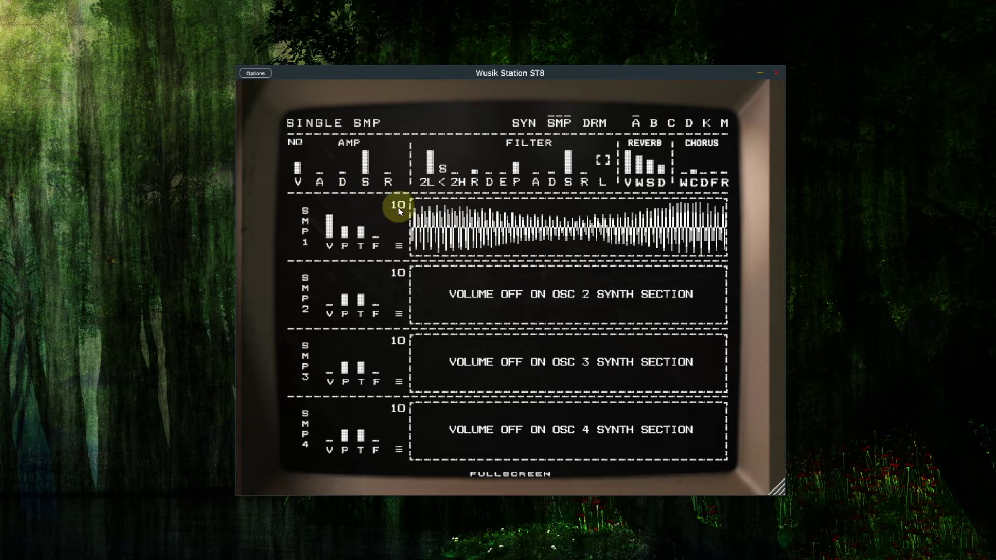
click(398, 206)
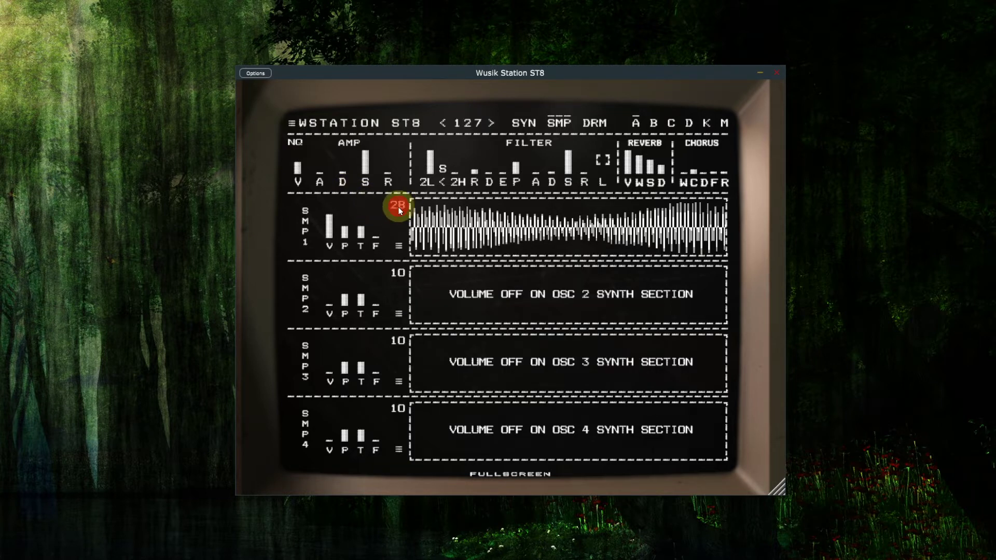
click(399, 207)
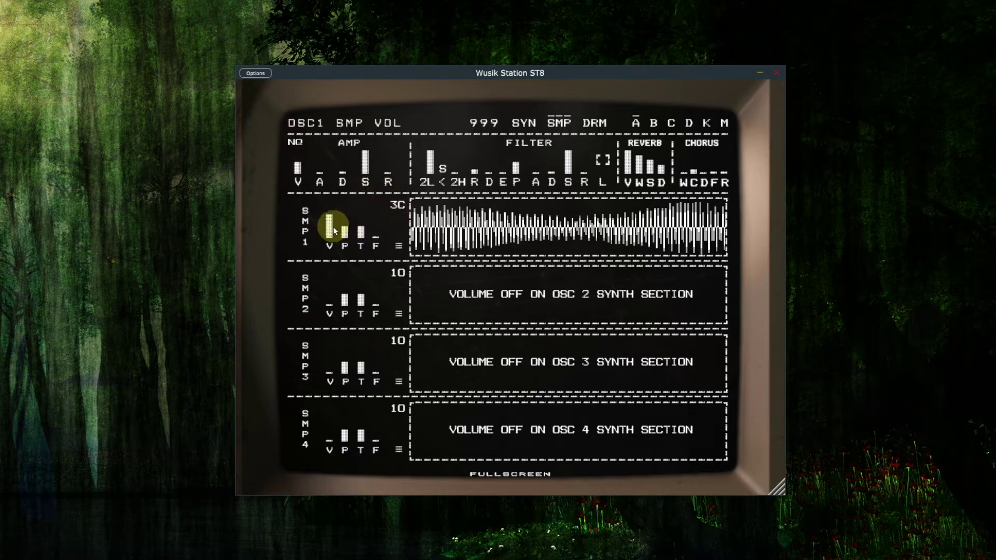
- Return to the synth page, set oscillator 1's total steps to 004, and lower the volume of steps 002, 003 and 004 to 000
click(525, 120)
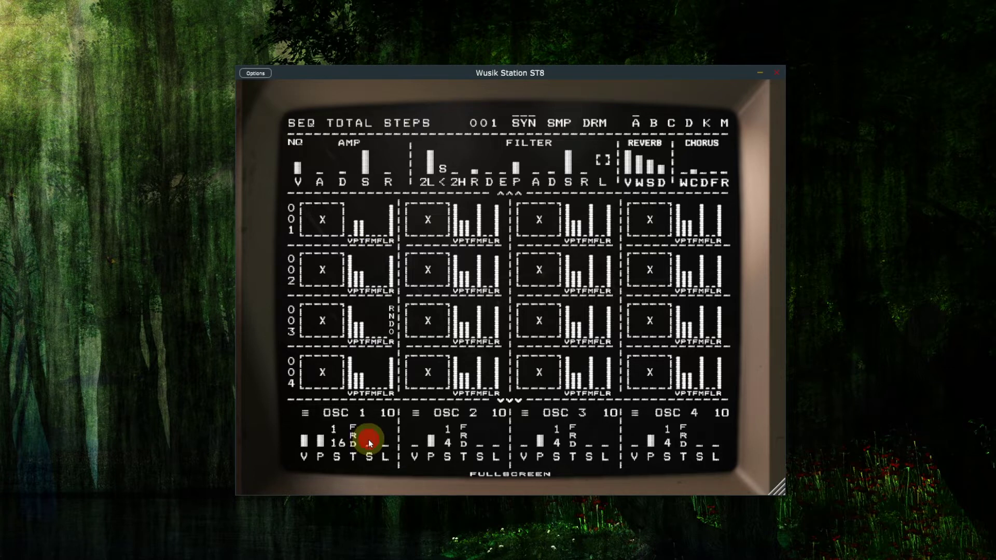
drag(368, 440, 370, 416)
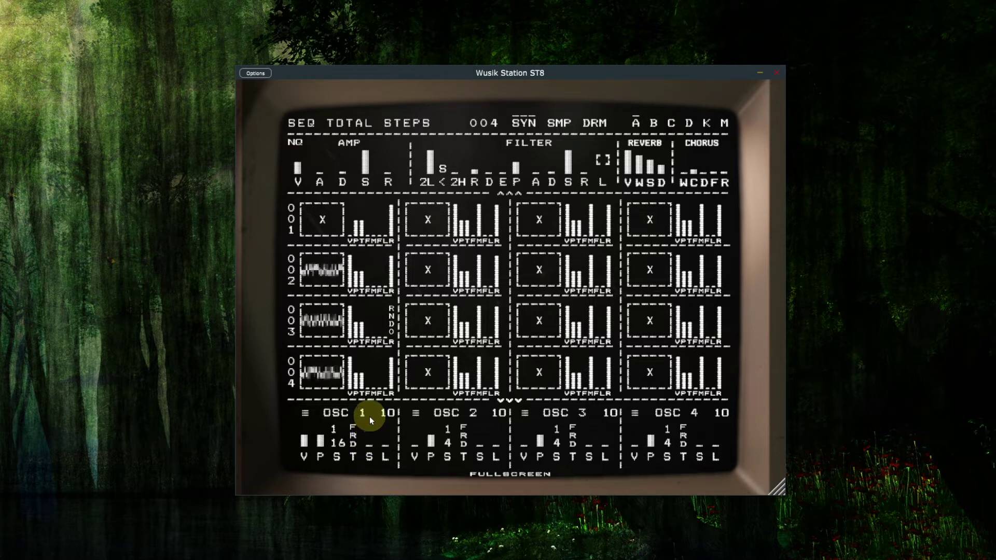
click(348, 270)
click(350, 326)
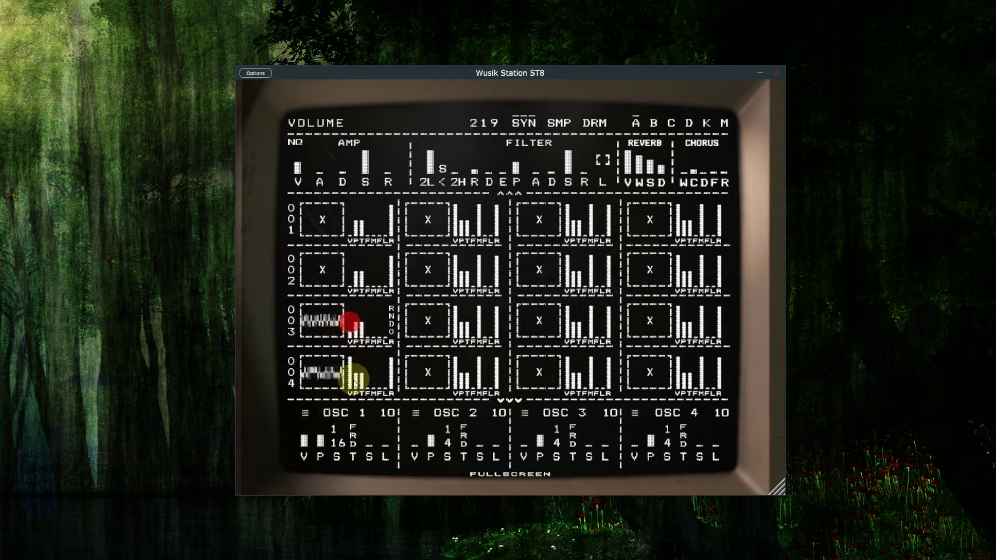
drag(350, 367, 358, 413)
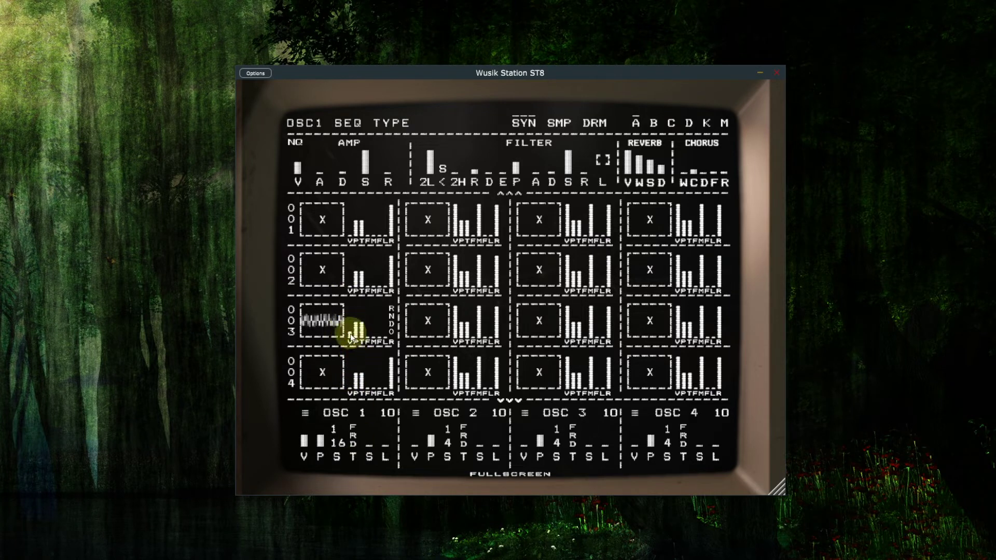
drag(350, 325, 355, 361)
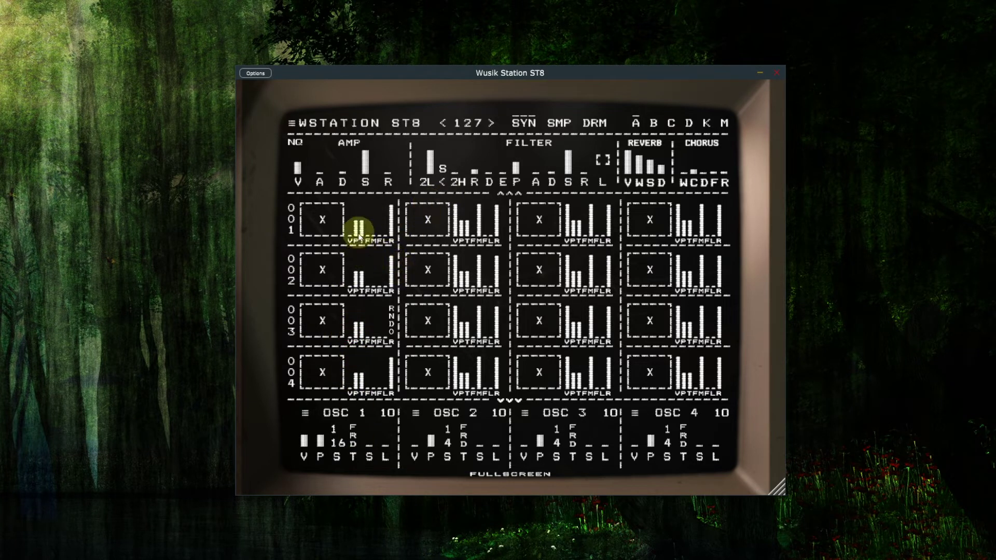
- Raise the T value slightly on oscillator 1's sequencer steps 001, 002 and 003, and bring step 001's volume back to full
drag(363, 224, 363, 220)
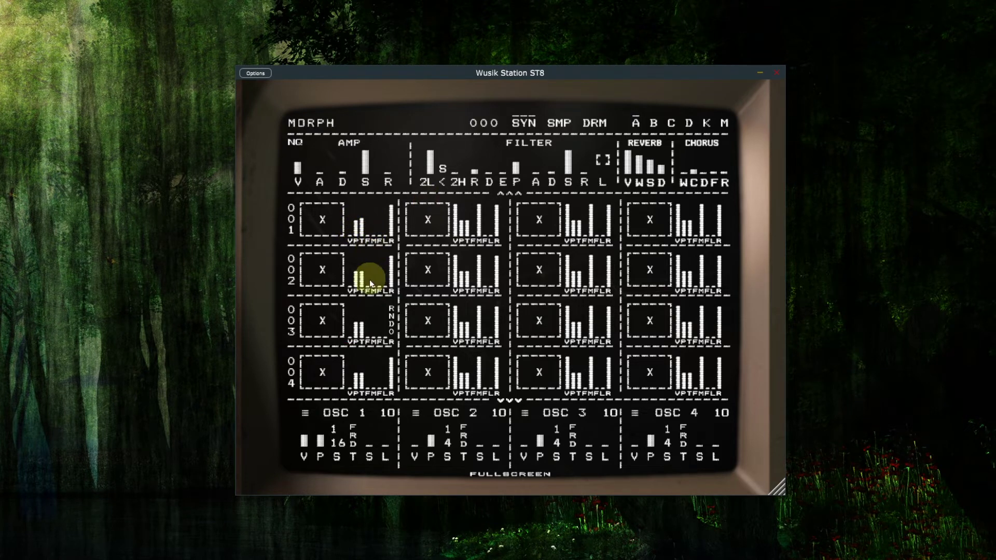
drag(361, 280, 363, 238)
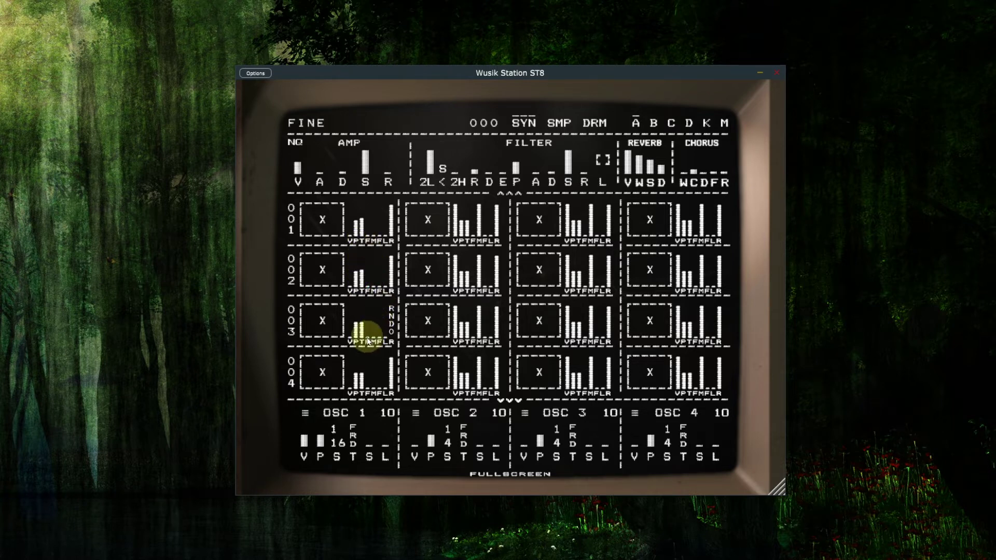
drag(358, 329, 381, 242)
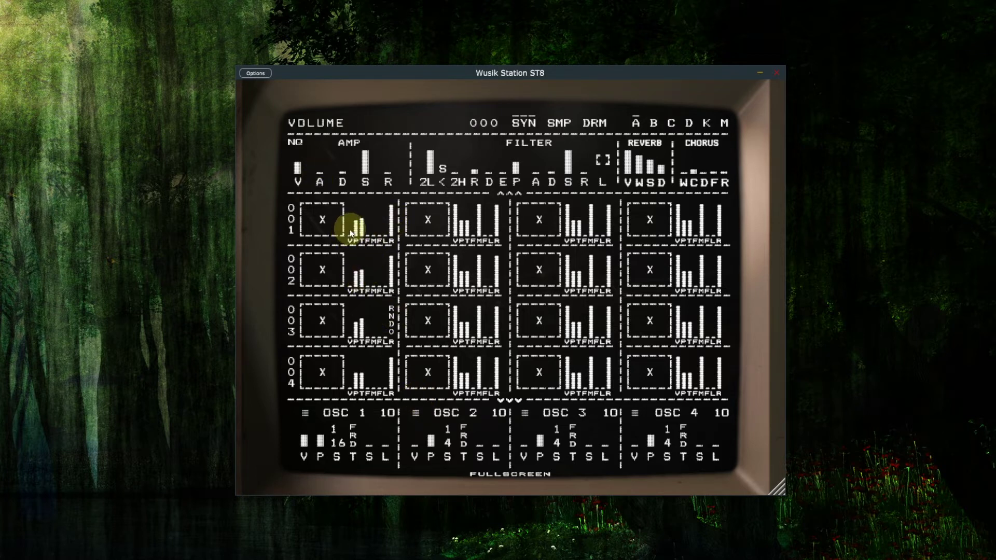
drag(349, 230, 353, 96)
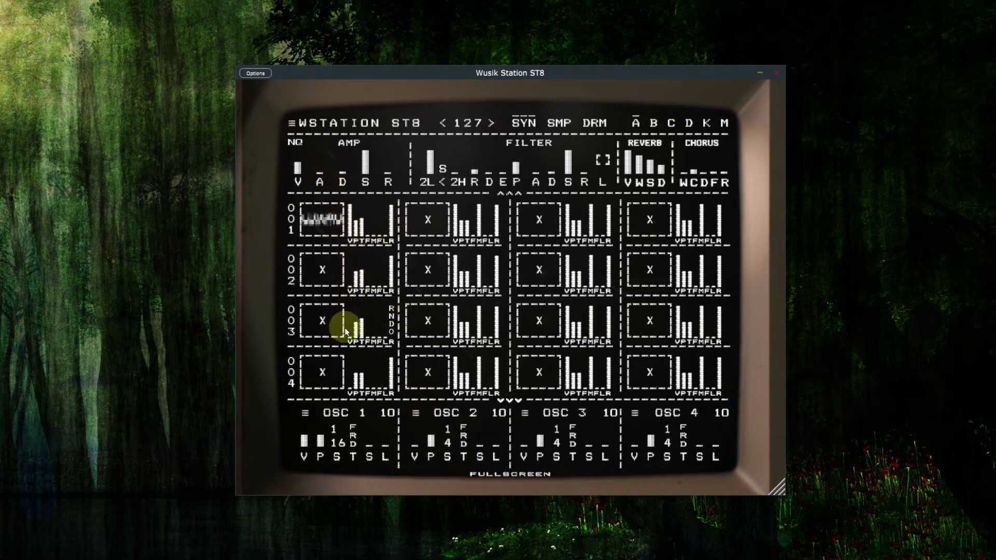
- On oscillator 1's sequencer, raise step 003's volume to full and set step 001's T value and waveform to RND9
drag(346, 323, 344, 222)
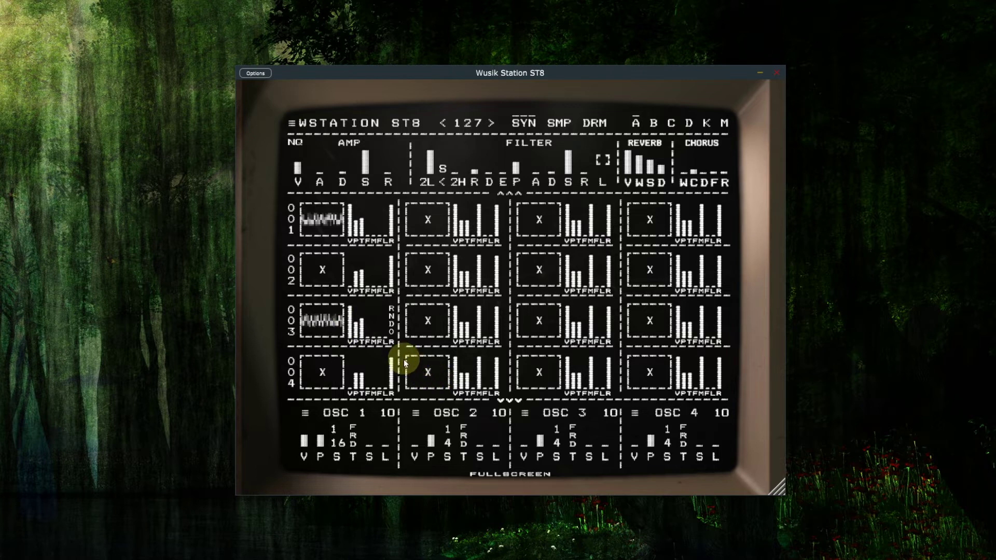
right_click(362, 227)
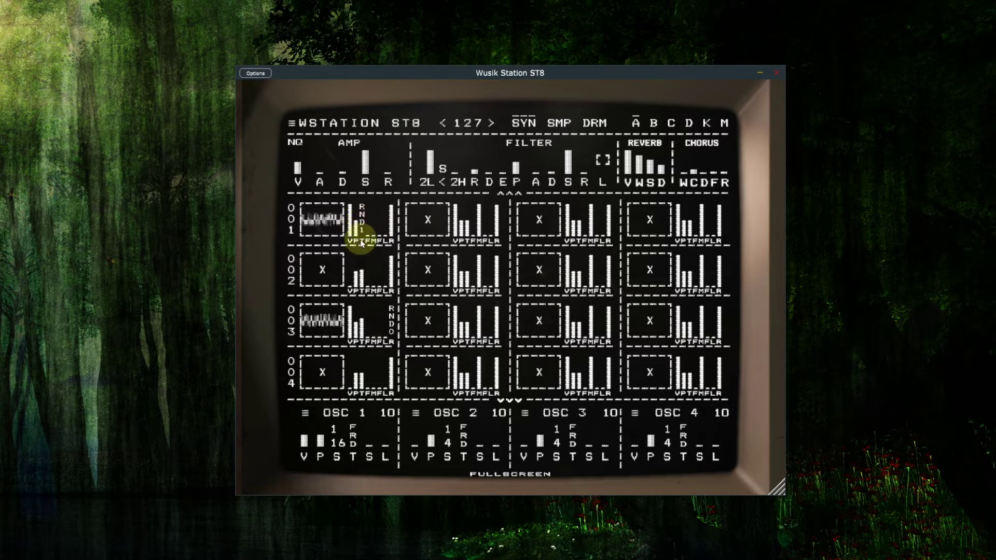
right_click(362, 235)
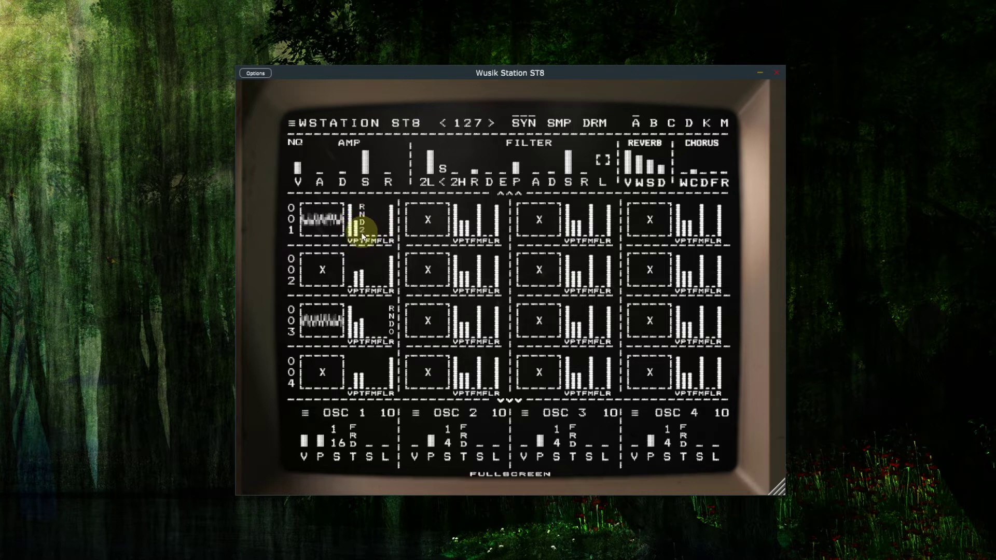
right_click(362, 235)
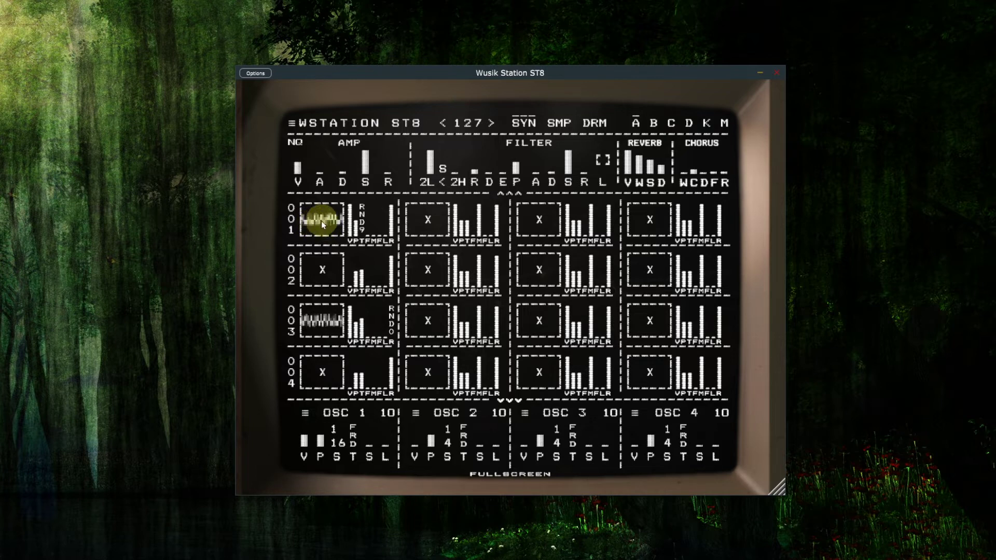
scroll(322, 225, up, 5)
scroll(325, 227, up, 4)
- Set oscillator 1's sequencer speed to 1/64, and return it to 1/16
click(337, 444)
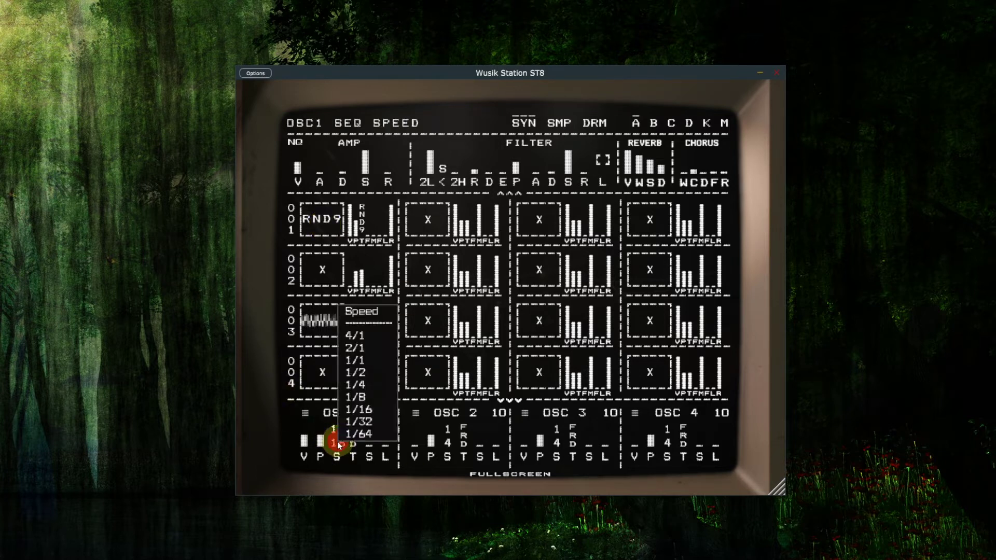
click(358, 433)
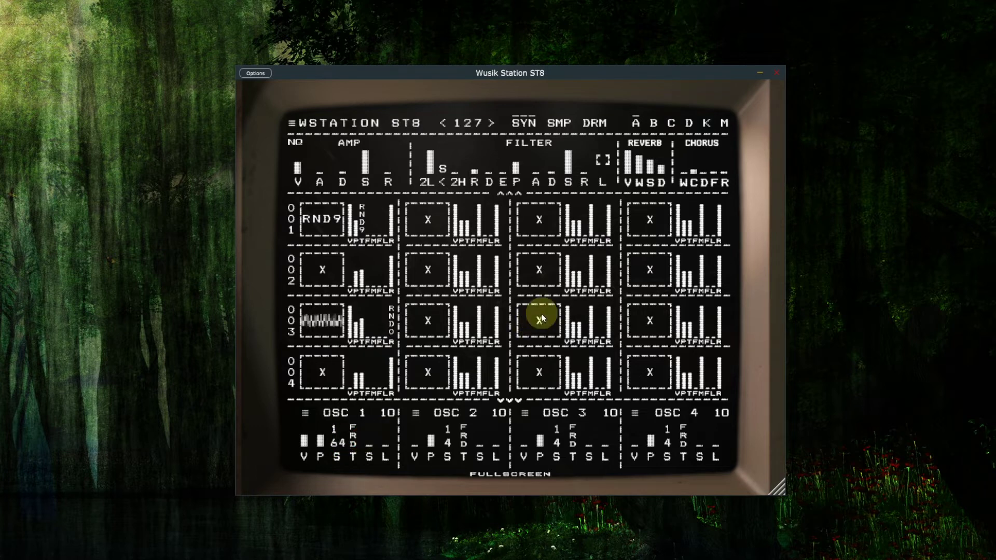
click(337, 443)
click(362, 410)
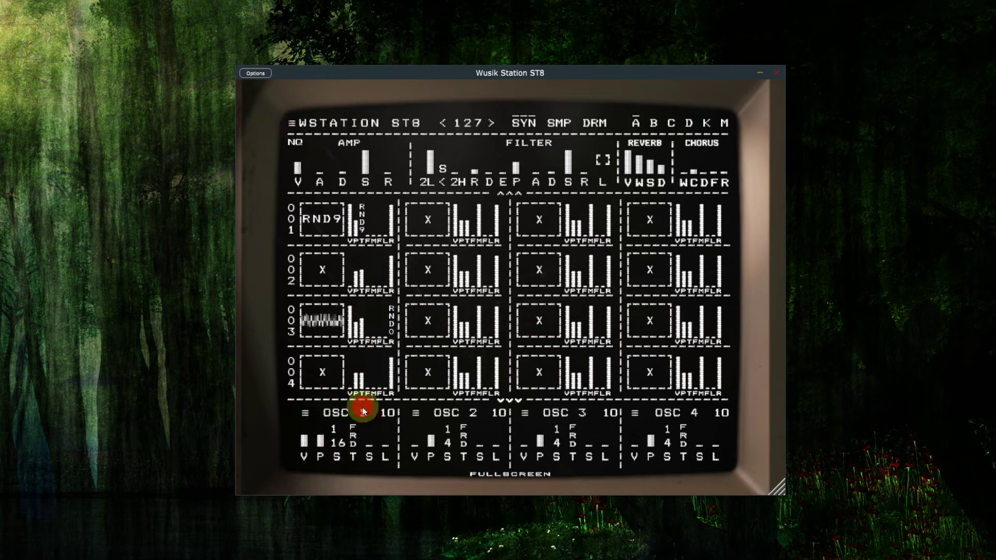
drag(371, 437, 371, 451)
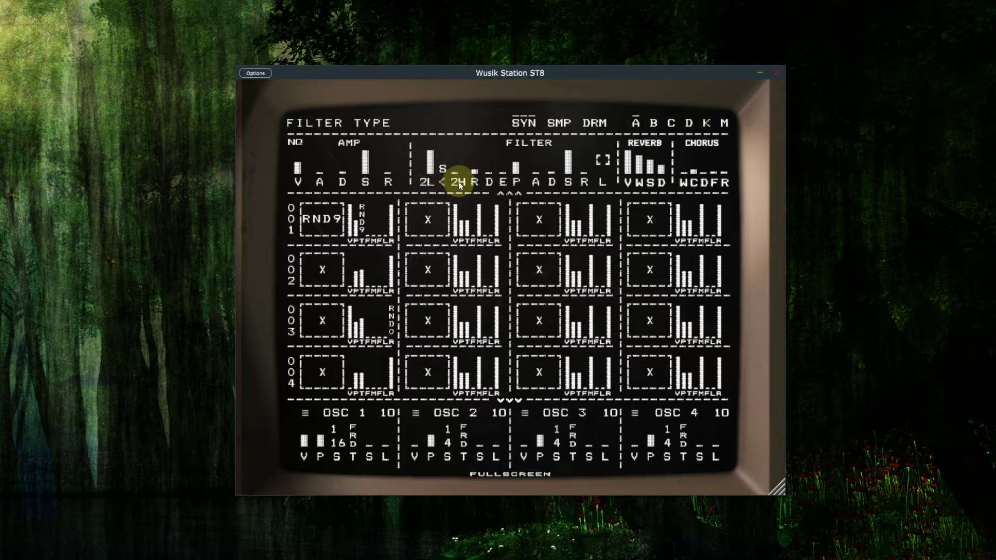
- Review the type options of the first filter without changing its type, and switch the filter mode letter to F
click(427, 185)
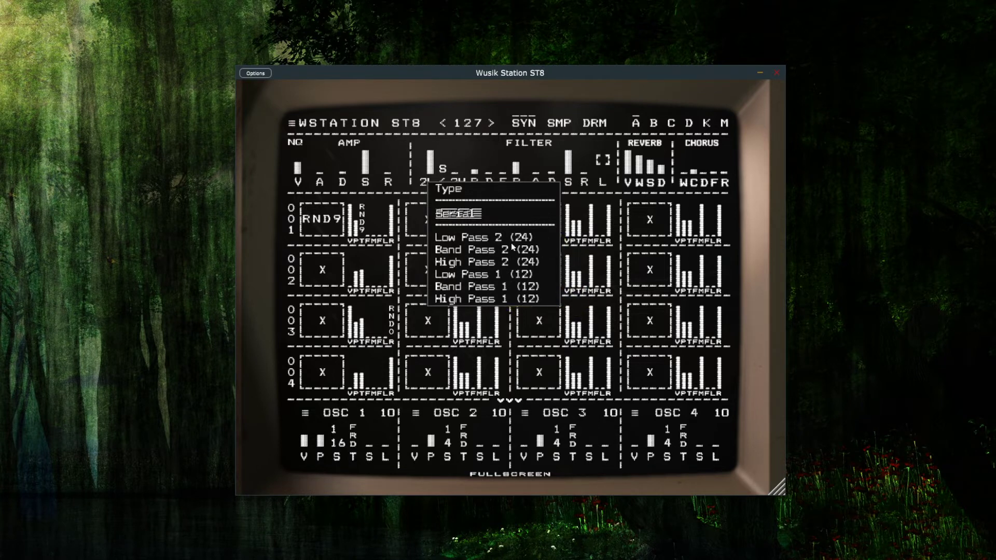
click(489, 220)
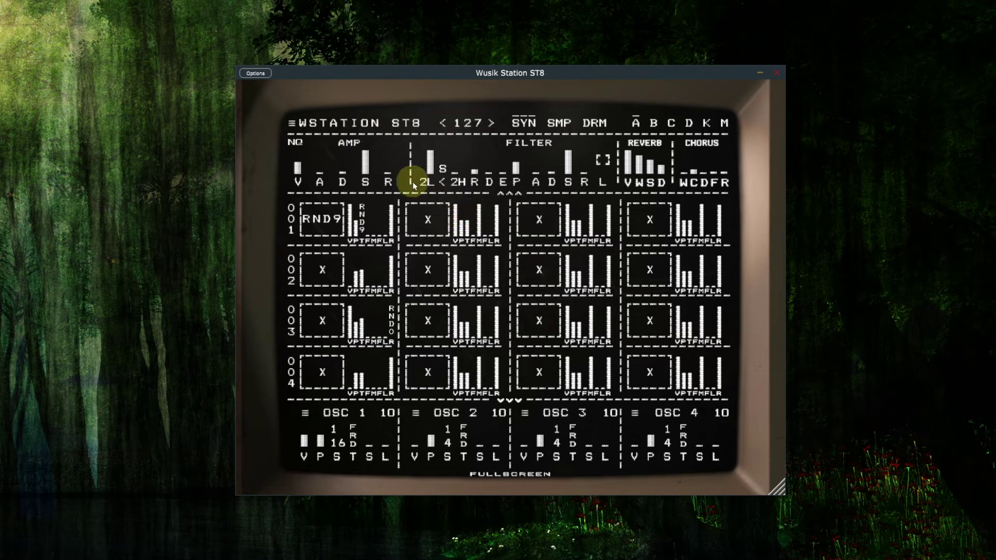
click(424, 184)
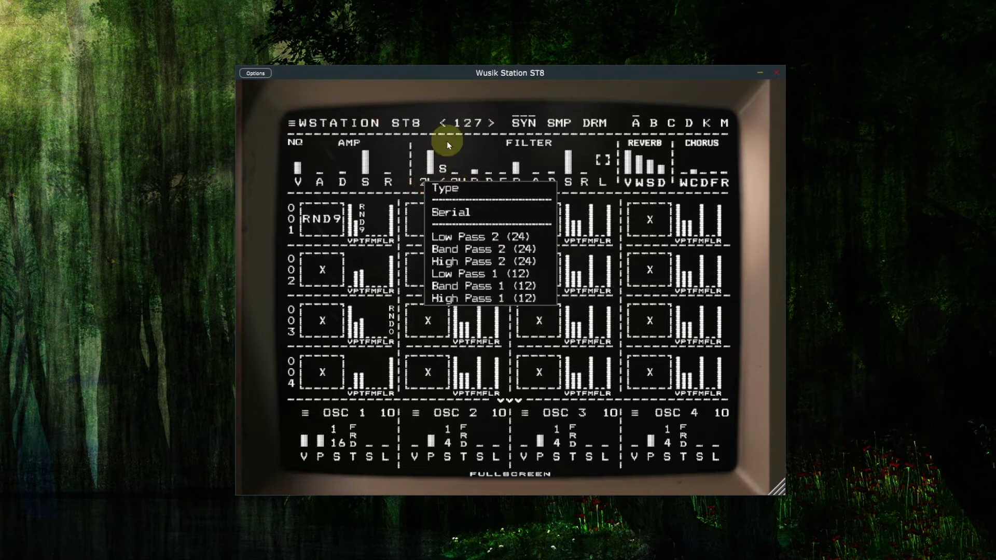
click(431, 96)
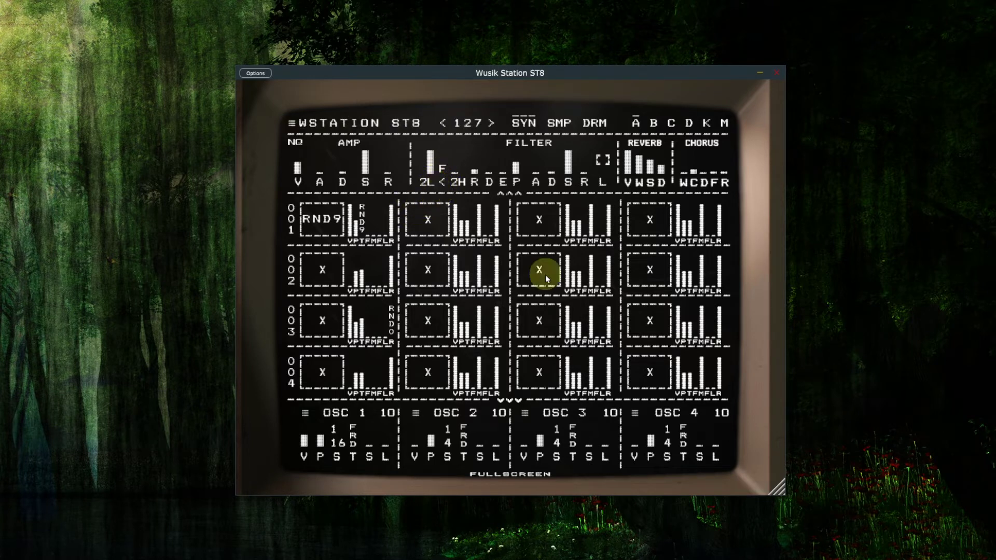
- Flip the arrow between the two filters to >, set the second filter to Band Pass 2 (24), and raise the filter resonance
click(444, 188)
click(460, 183)
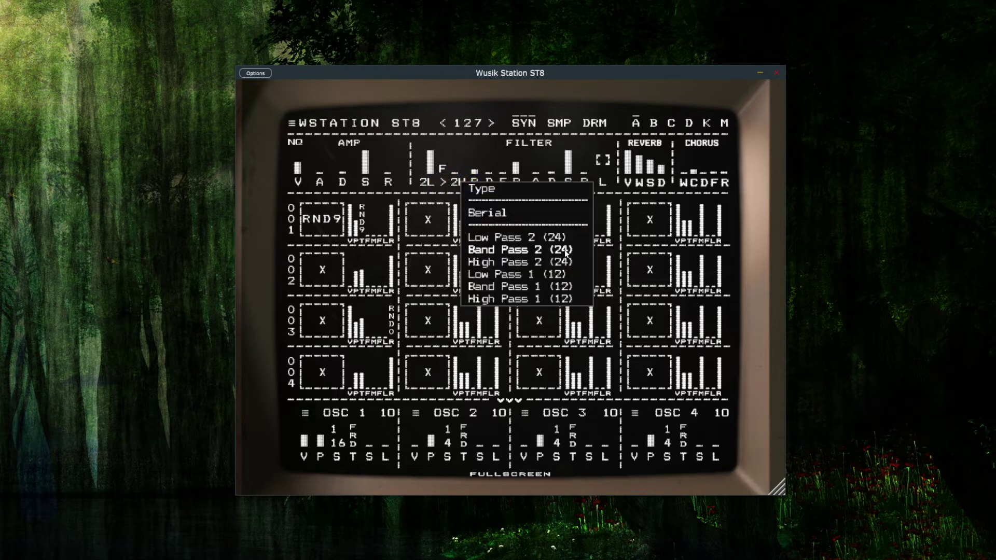
click(550, 250)
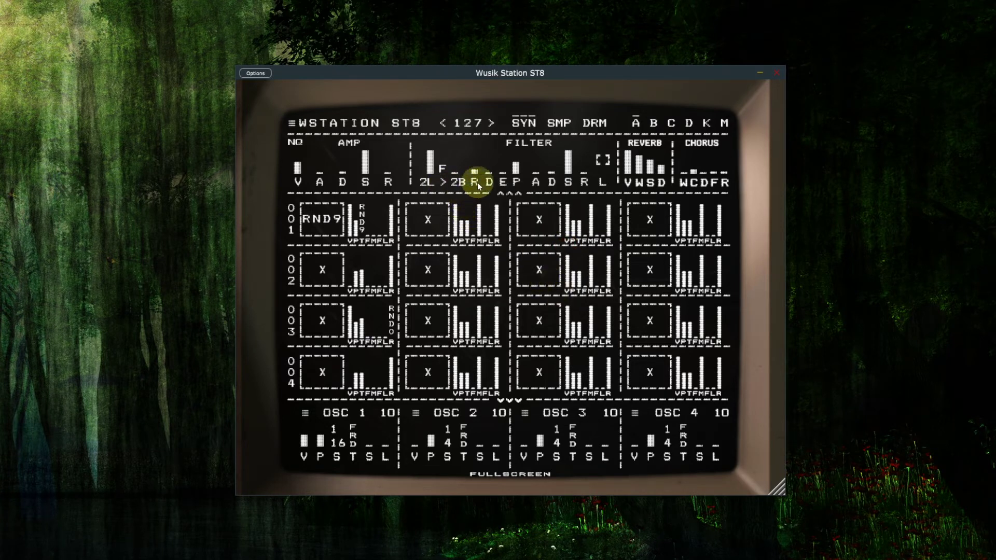
drag(477, 179, 478, 145)
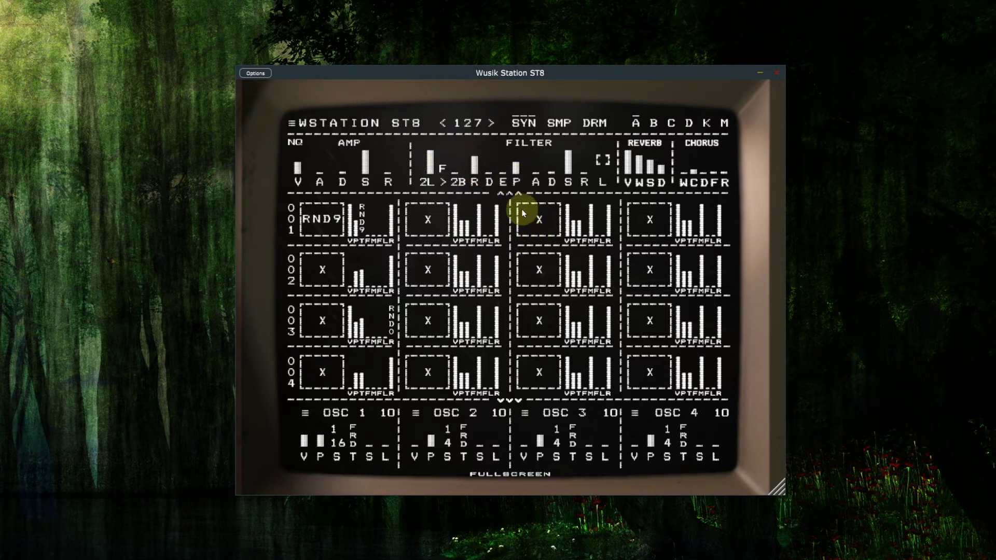
- Set the filter value of oscillator 1's sequencer step 001 to RND9
click(381, 234)
scroll(381, 231, up, 6)
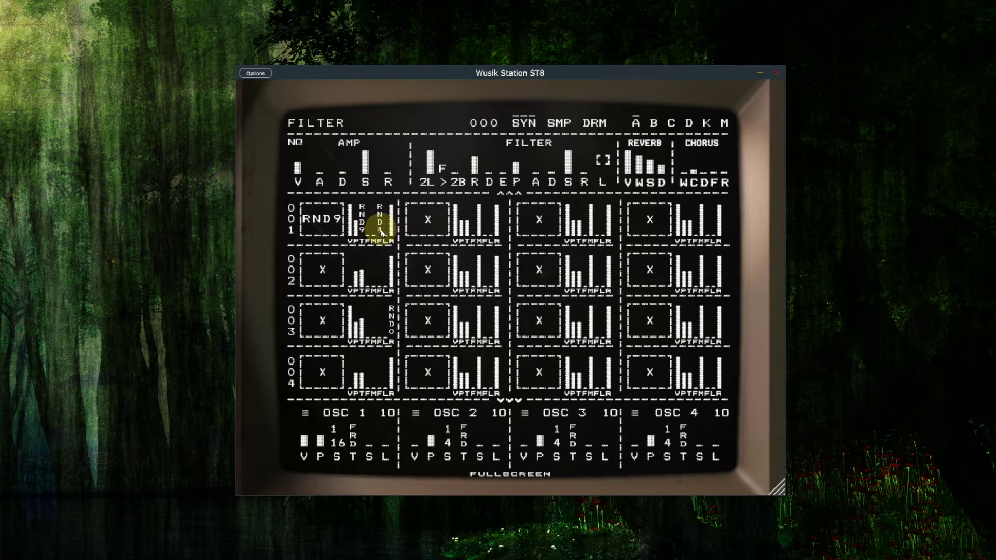
scroll(381, 232, up, 1)
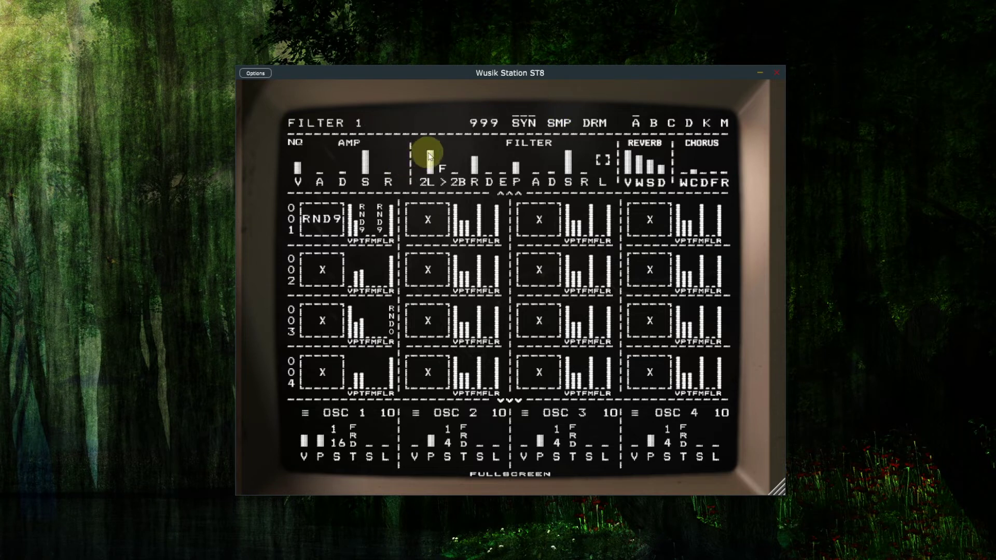
- Lower the filter 1 value to a short bar, raise the filter resonance to about 929, and switch the filter mode letter to S
drag(429, 151, 447, 200)
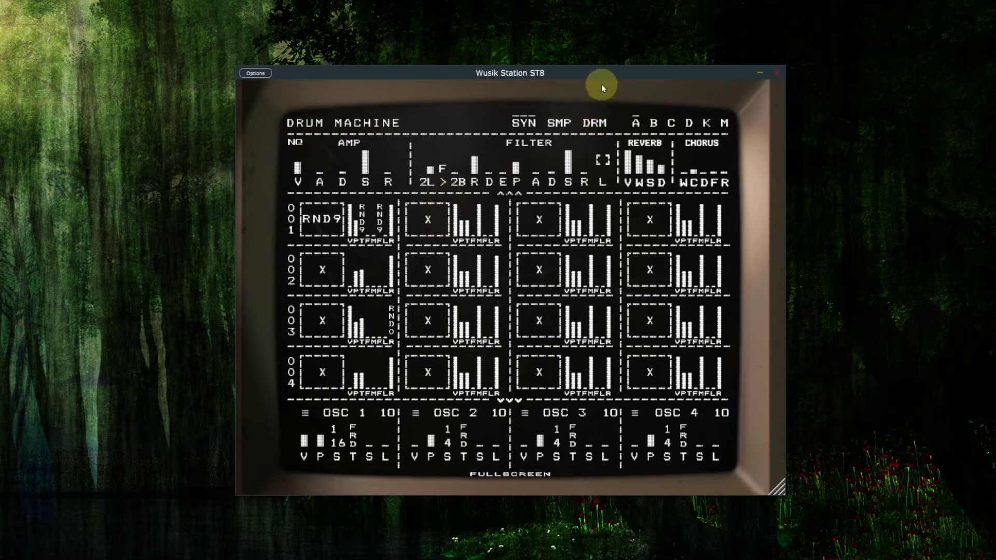
drag(475, 165, 477, 151)
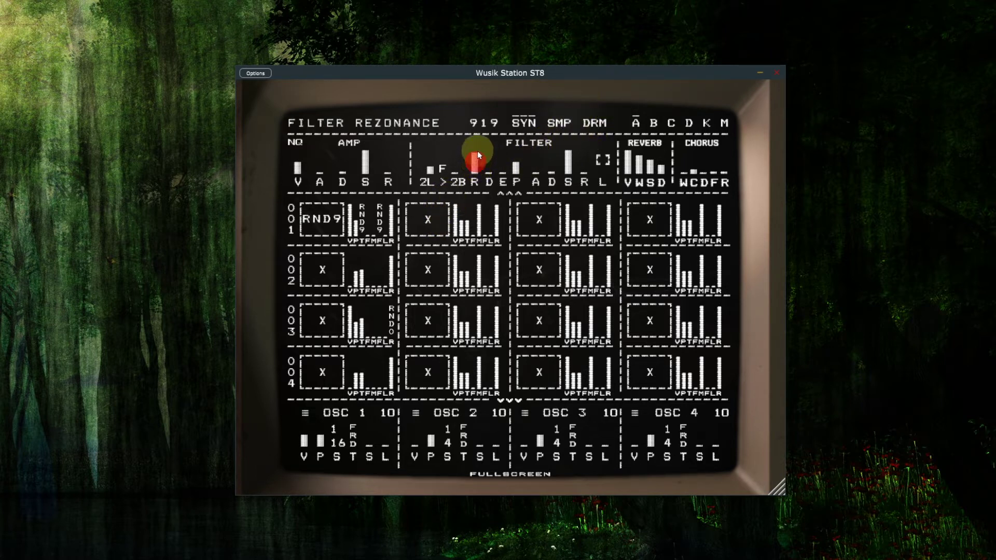
click(443, 172)
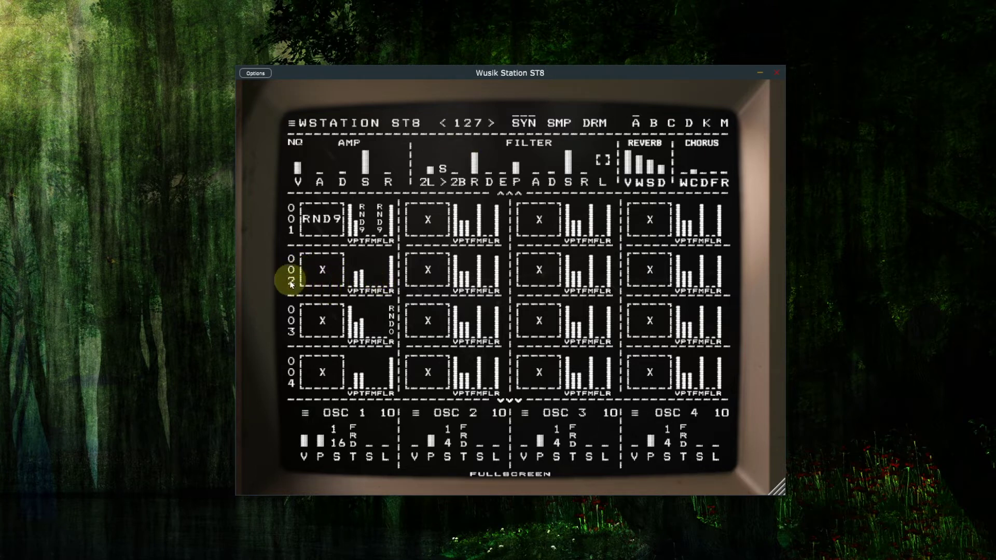
- Try RND9 as the filter value of oscillator 1's step 002, and clear the filter values of steps 001 and 002
click(377, 269)
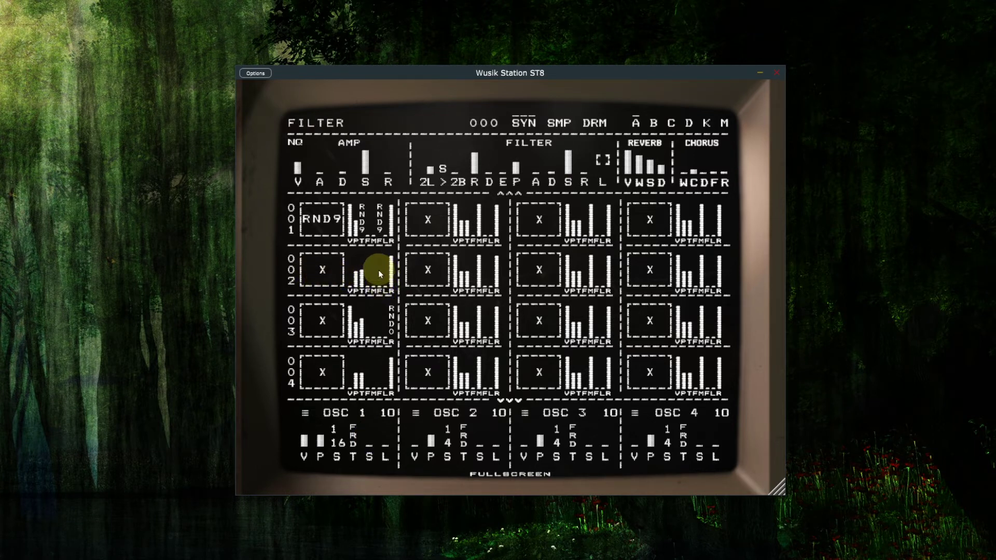
scroll(378, 274, up, 7)
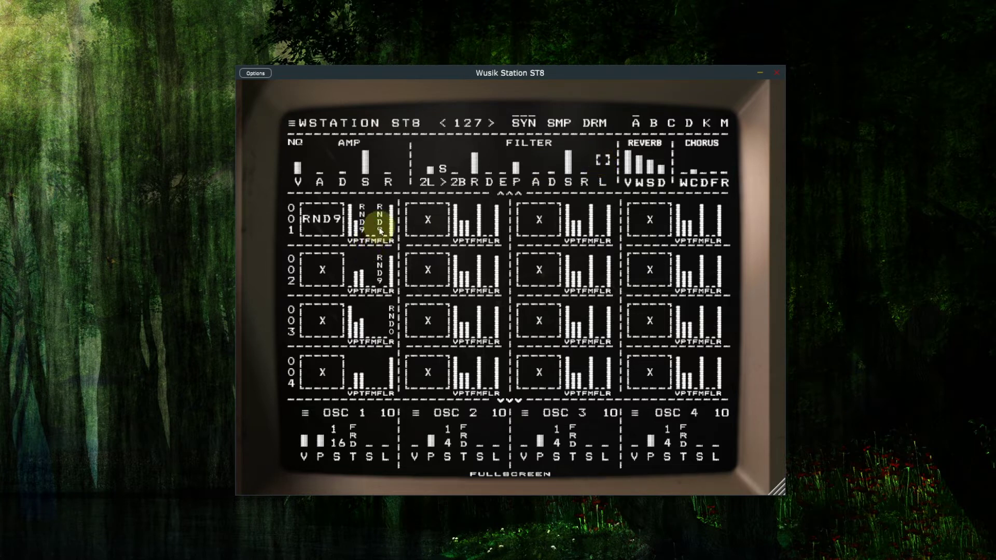
drag(379, 227, 379, 290)
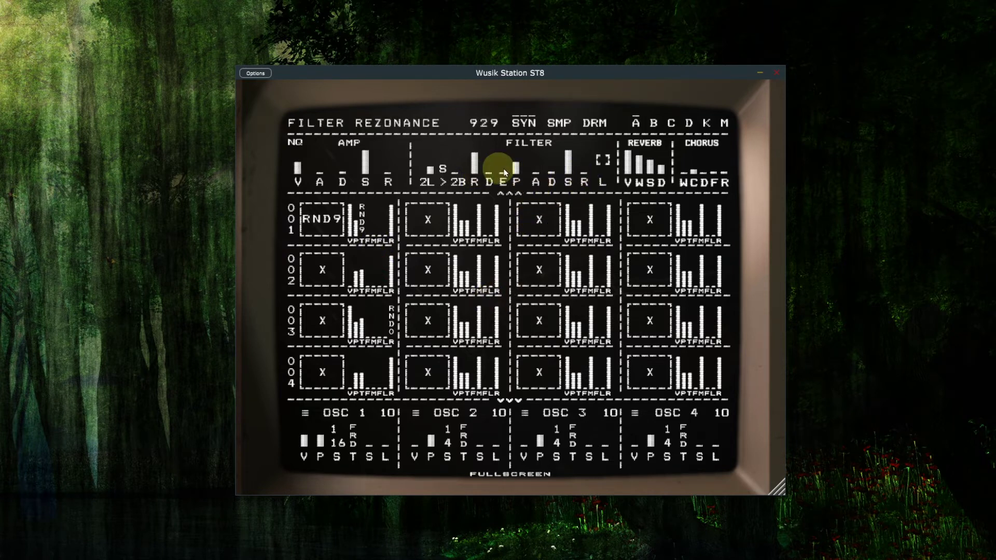
- Set the filter envelope amount to full, sustain to minimum and decay to about 097, and enable the filter's L option
drag(503, 168, 512, 5)
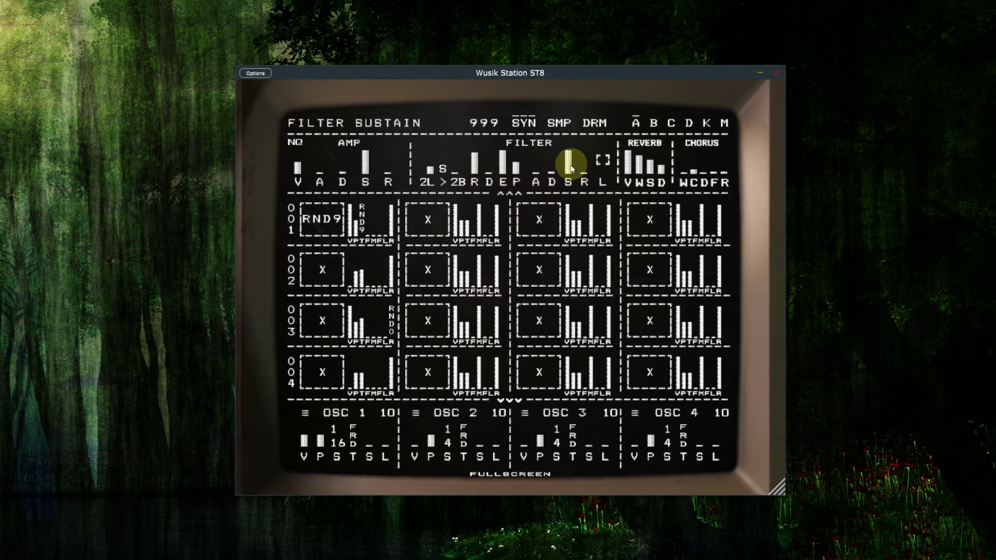
drag(568, 158, 555, 301)
mouse_move(545, 176)
mouse_down()
mouse_move(551, 156)
mouse_move(540, 167)
mouse_up()
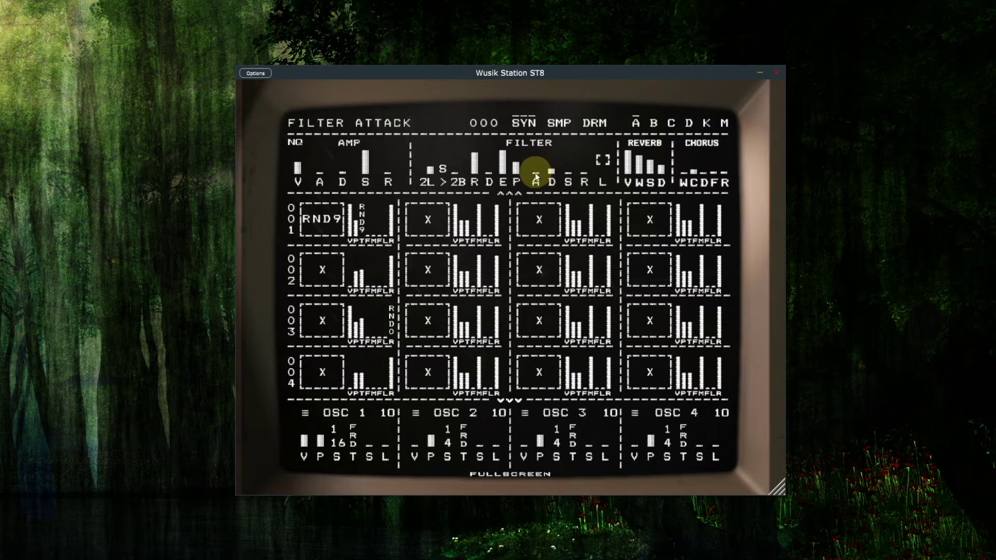
click(604, 162)
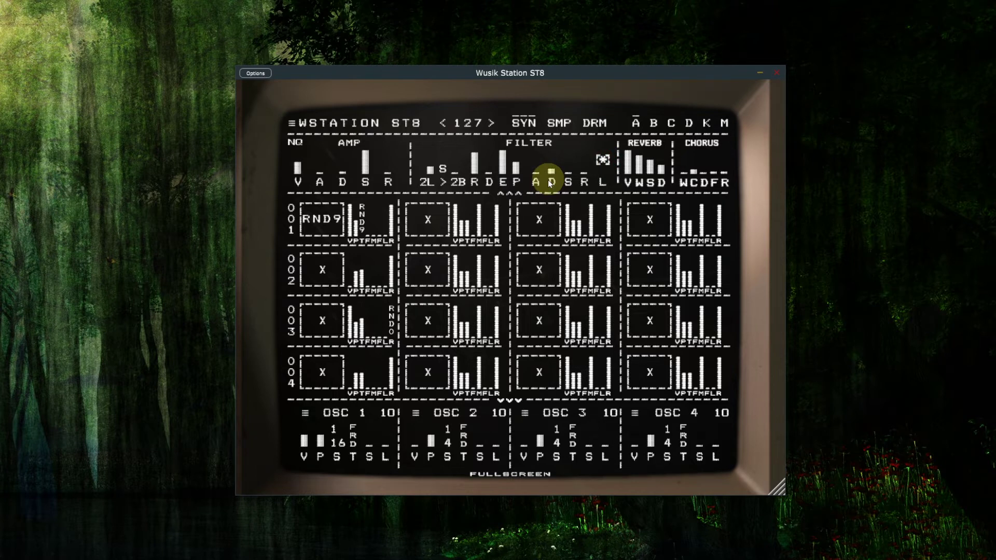
drag(552, 172, 568, 262)
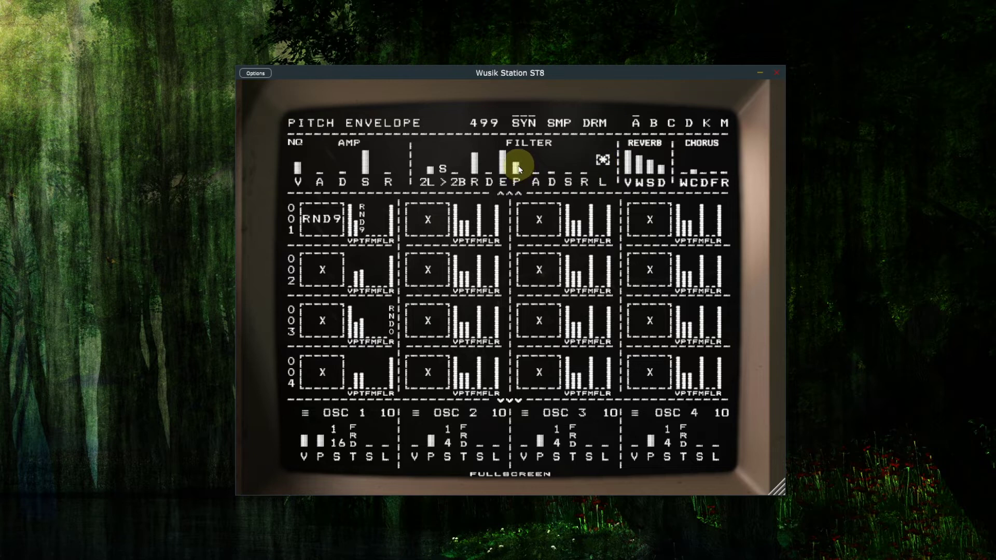
- Raise the pitch envelope amount to maximum and enable Pitch Envelope in the OSC 1 settings
drag(520, 169, 514, 92)
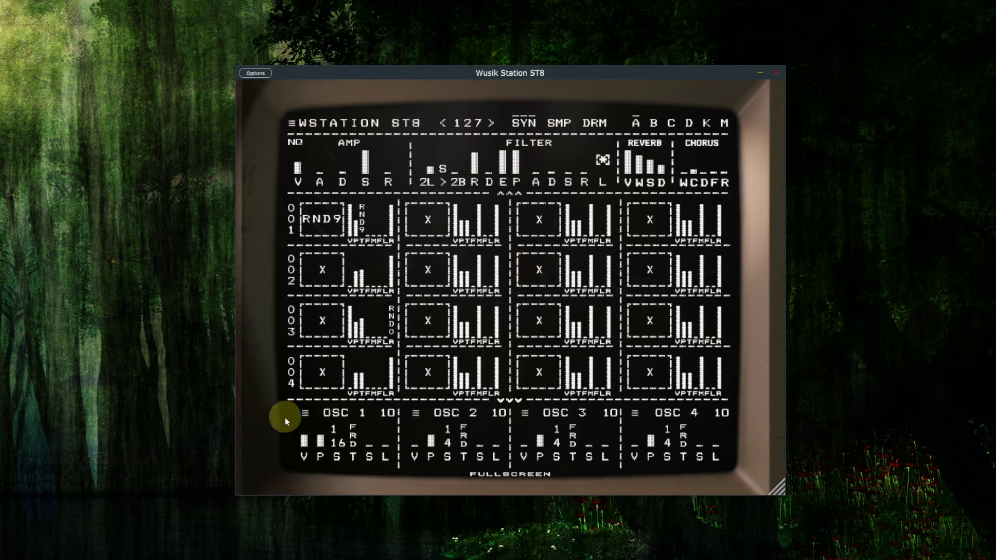
click(306, 412)
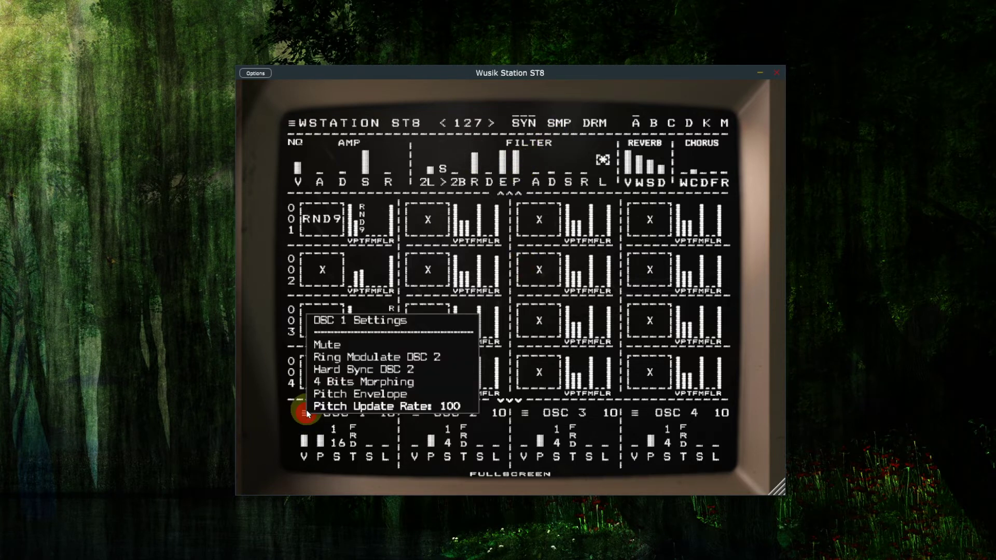
click(389, 396)
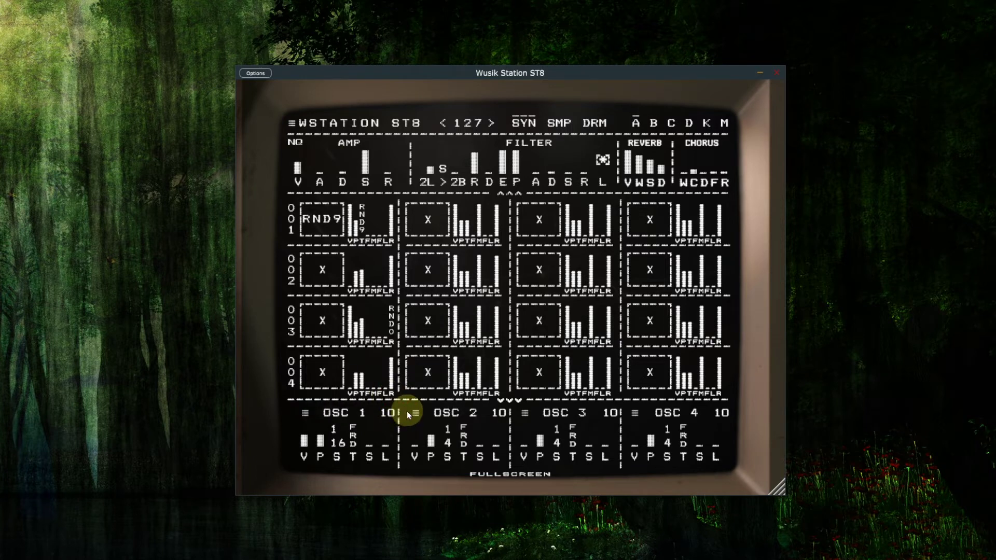
- Lower the pitch envelope amount to minimum, and raise the filter 1 value and the filter decay slightly
drag(516, 158, 503, 306)
drag(506, 155, 522, 121)
drag(428, 177, 440, 157)
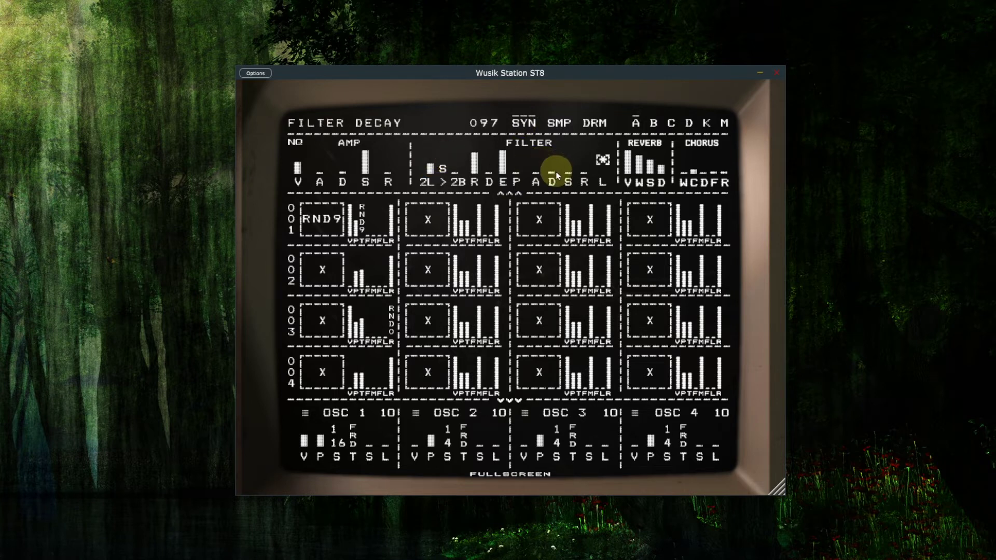
drag(553, 170, 555, 163)
click(567, 178)
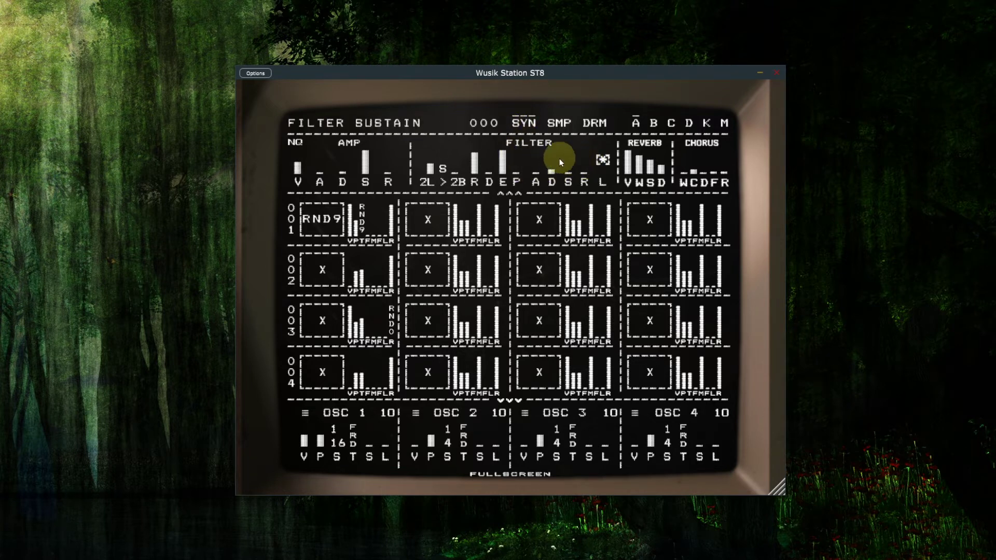
- Raise the filter sustain to 999, and lower it back to minimum
drag(567, 168, 572, 61)
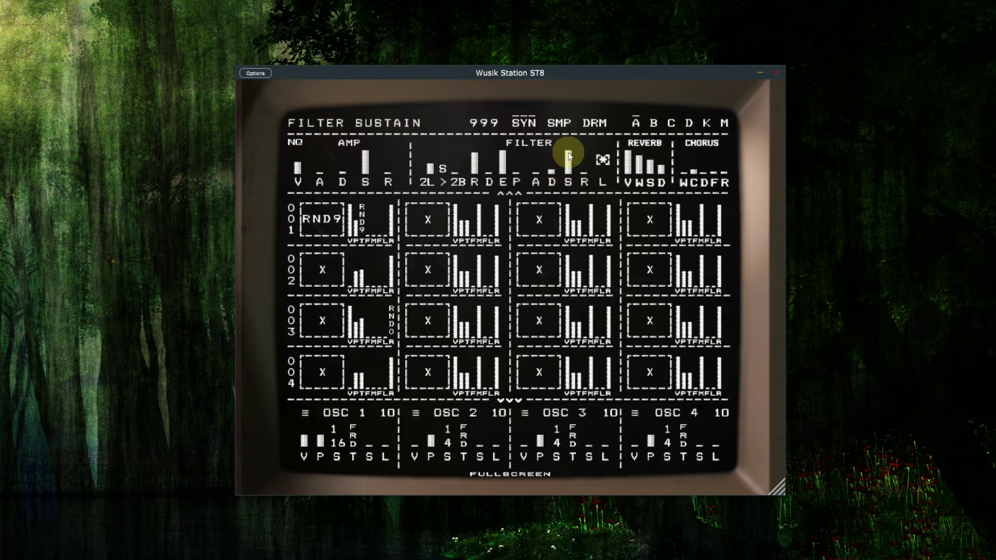
mouse_move(569, 151)
mouse_down()
mouse_move(567, 224)
mouse_move(590, 100)
mouse_move(587, 118)
mouse_up()
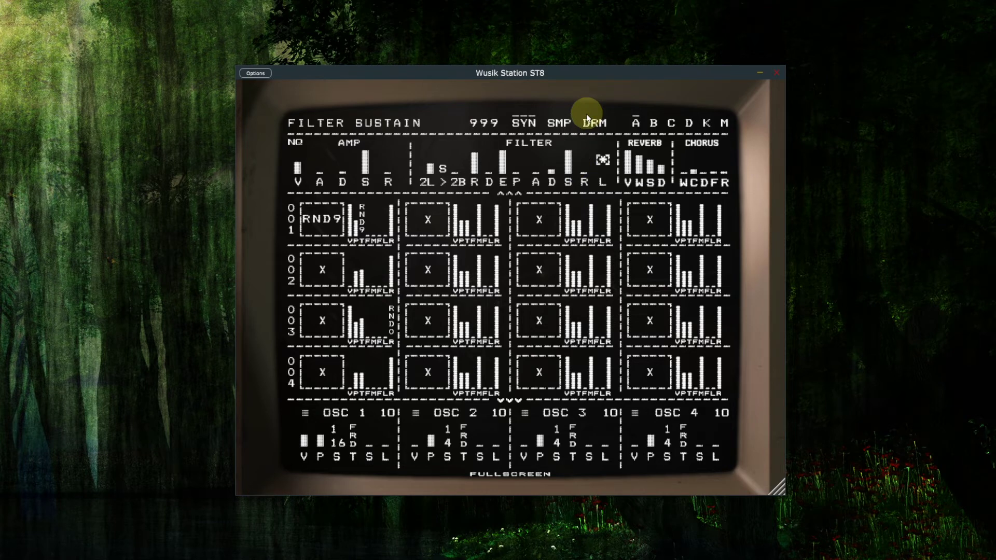
drag(583, 124, 556, 257)
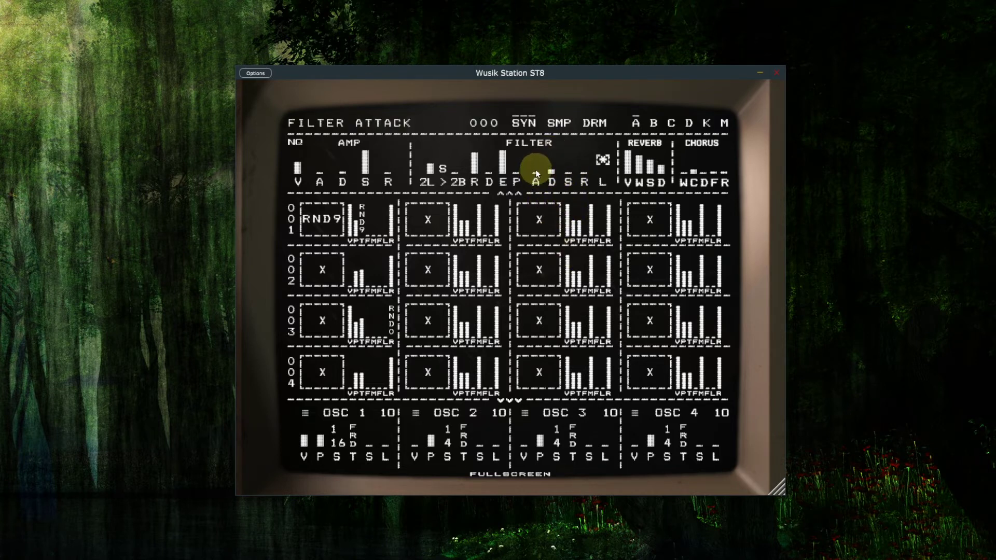
- Raise the filter attack to 999, and lower it to about half
drag(536, 167, 551, 90)
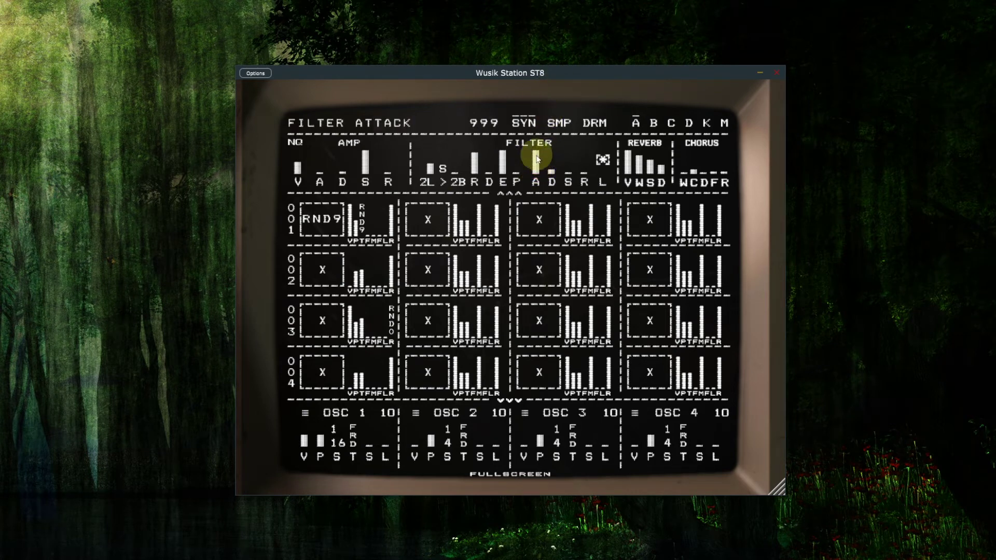
drag(544, 162, 542, 189)
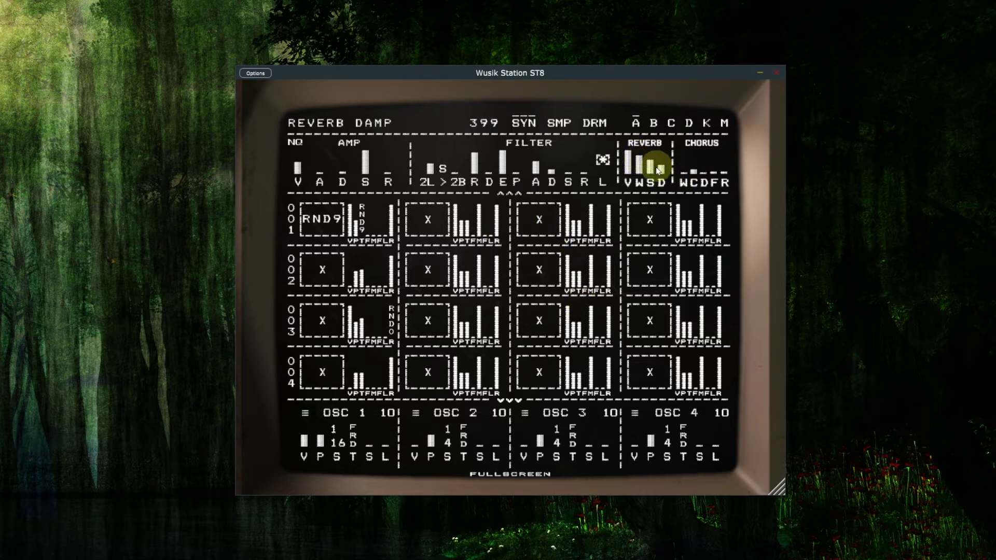
- Raise the reverb's S value to maximum and set the reverb of OSC 1's step 001 to HOLD
drag(654, 167, 664, 88)
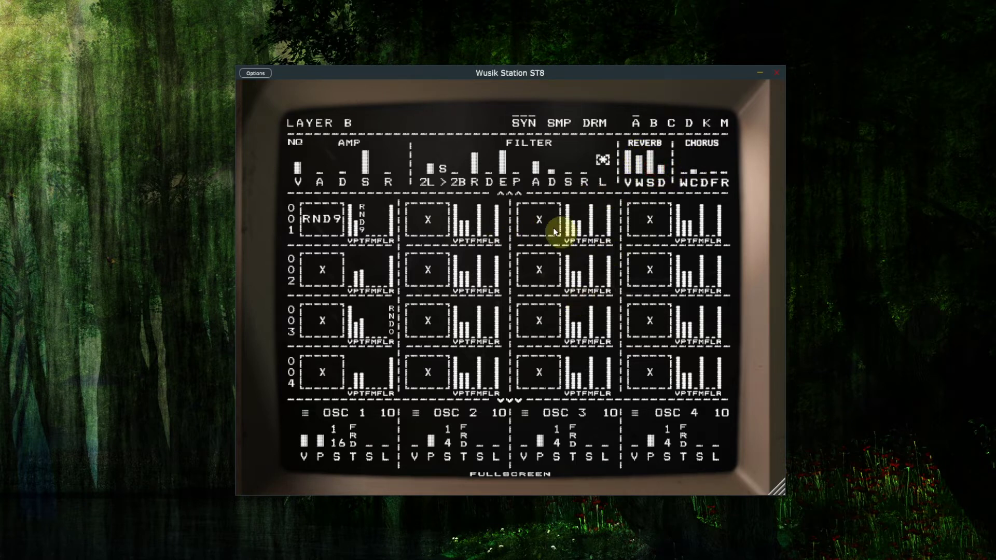
click(391, 214)
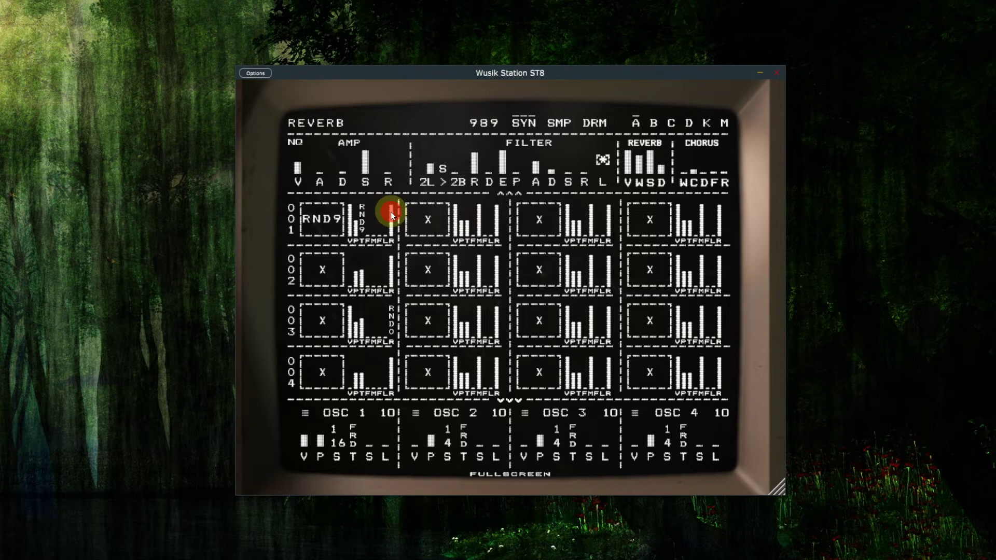
drag(391, 215, 391, 156)
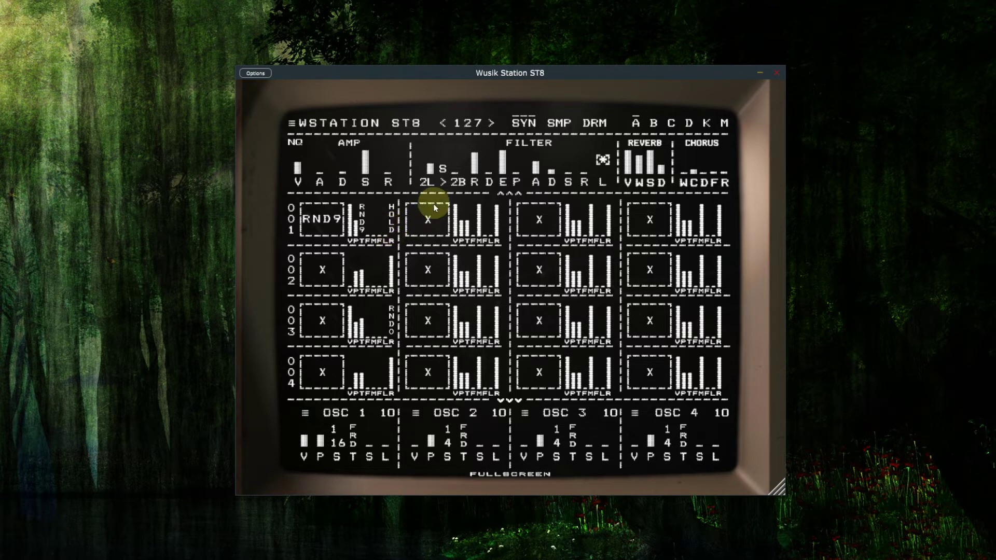
- Load the Hold My Beer preset and look through its OSC 1 sequence steps
click(470, 123)
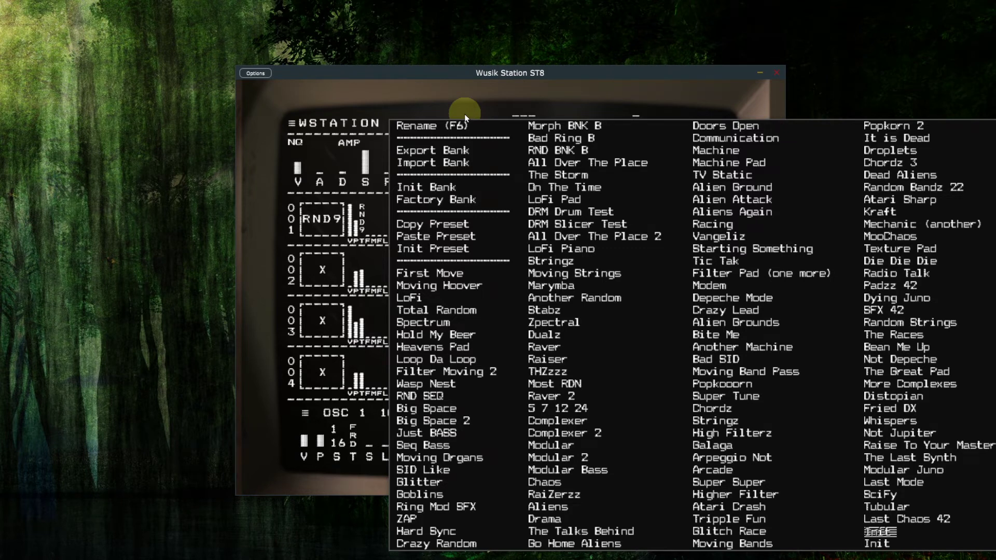
click(465, 339)
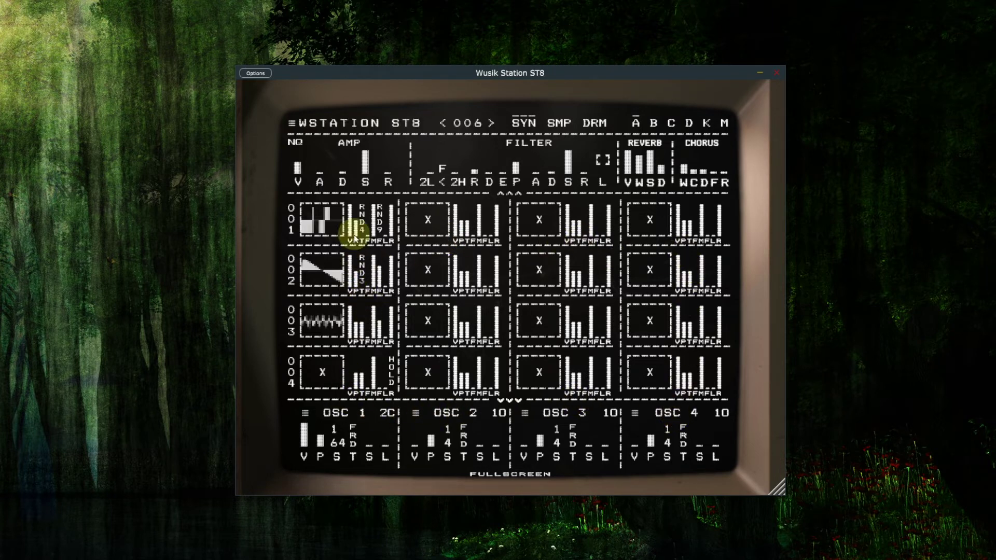
scroll(355, 223, down, 2)
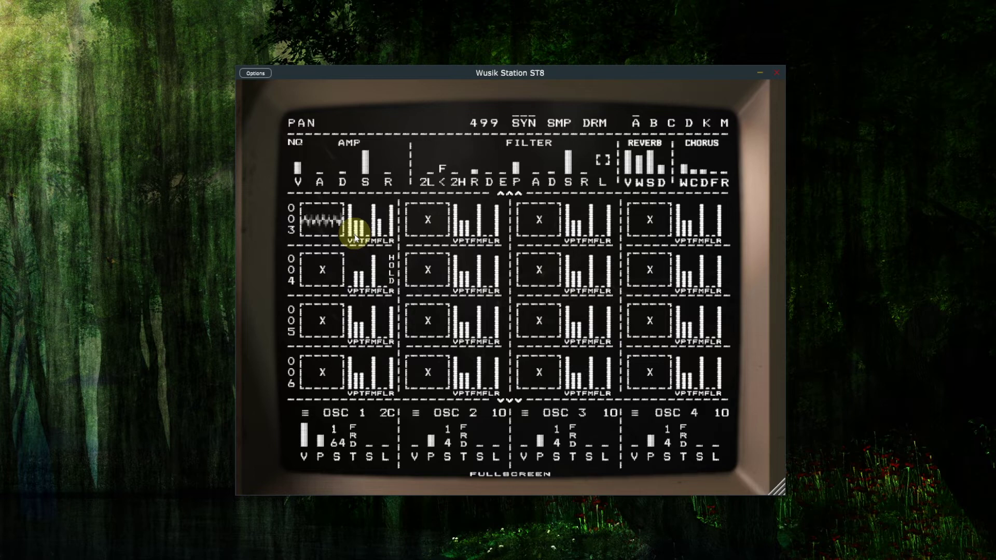
scroll(356, 236, down, 1)
scroll(356, 236, up, 3)
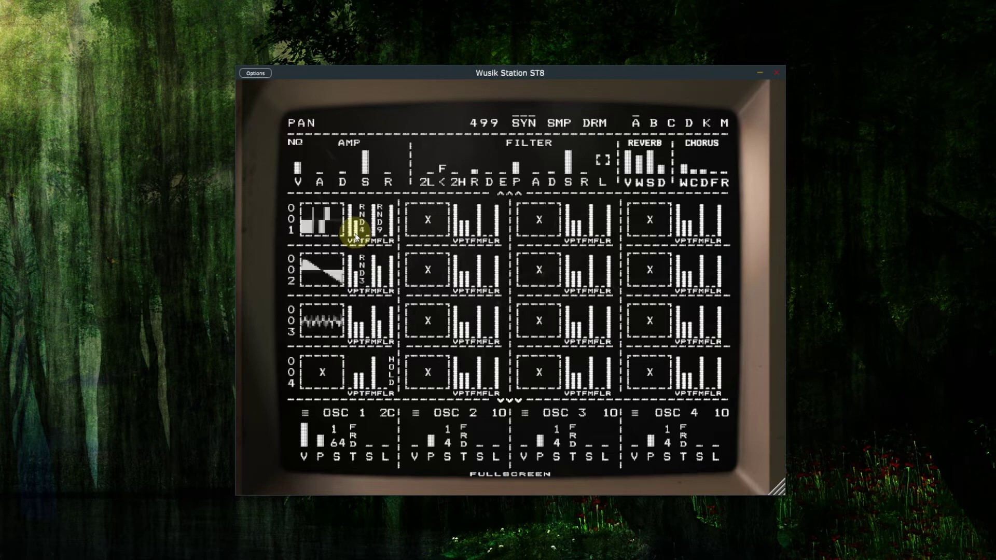
- View the waveform browser for OSC 1's step 001 and close it, and view the sample player and drum machine pages
click(322, 217)
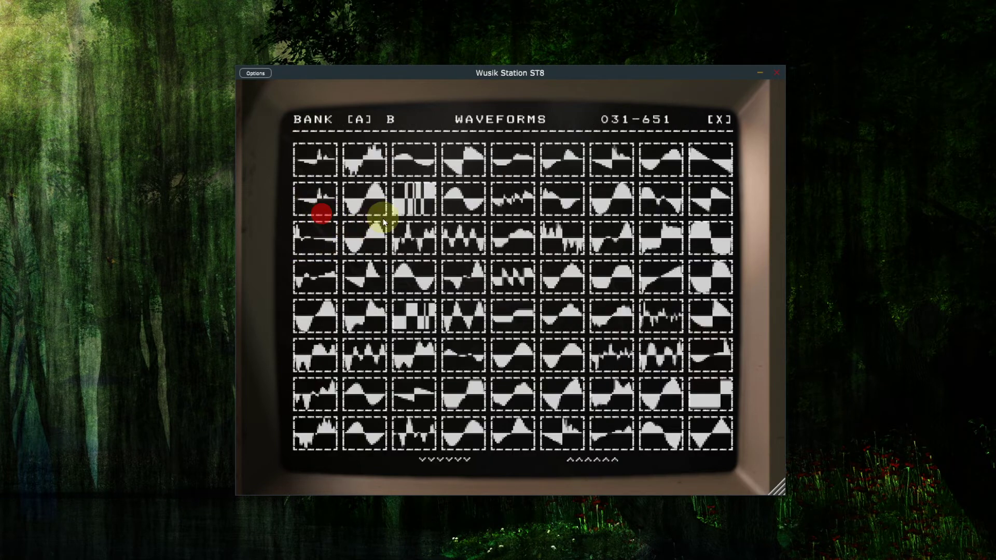
click(719, 120)
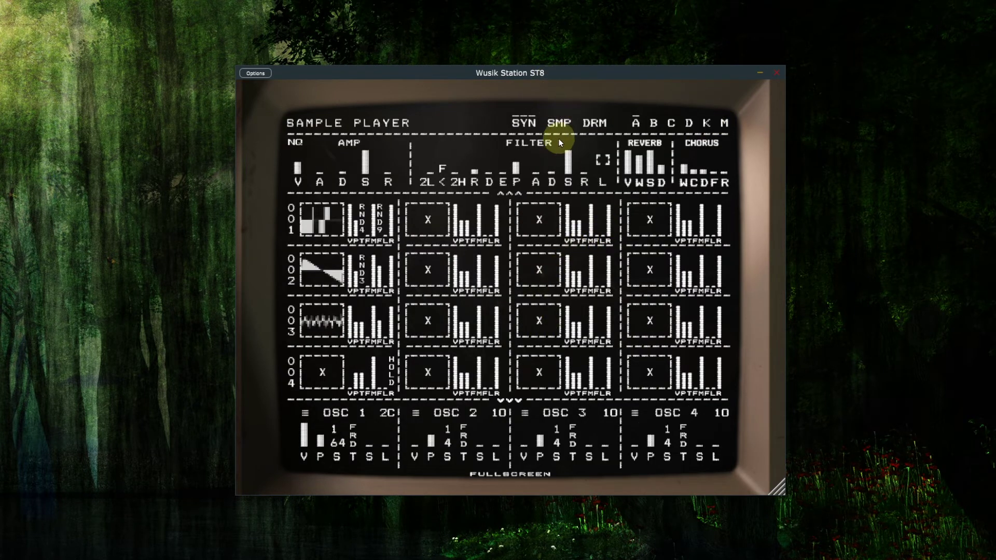
click(560, 123)
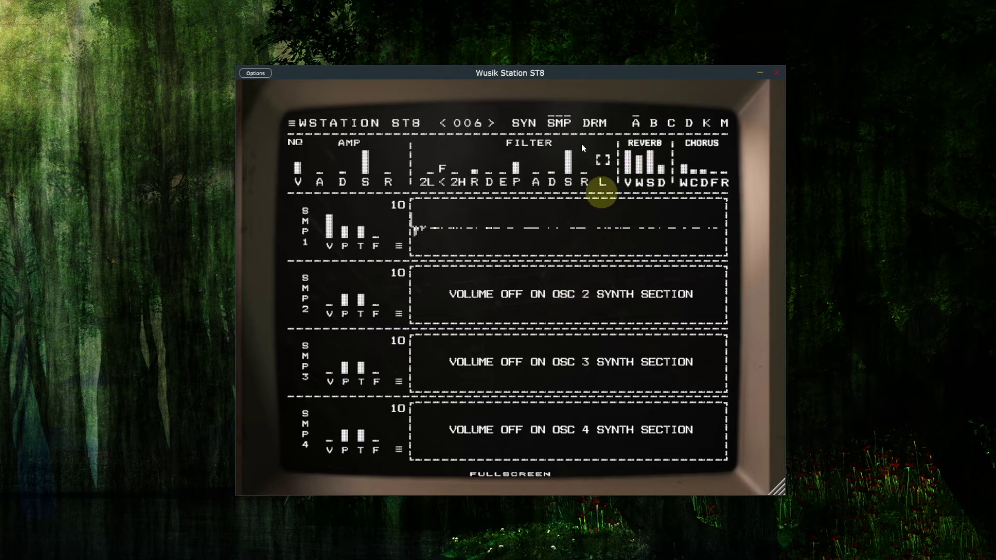
click(594, 124)
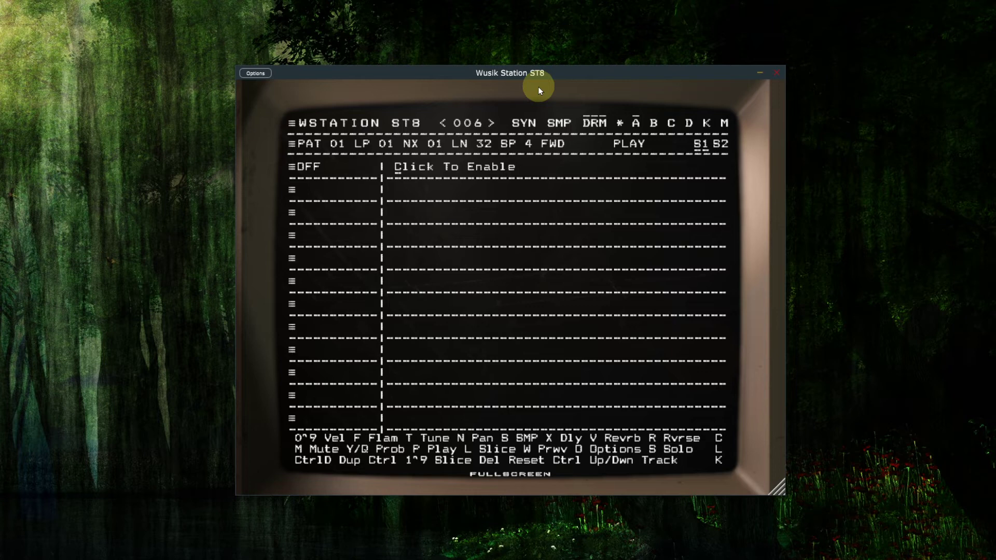
- Load the DRM Drum Test preset and start playing its drum pattern
click(466, 121)
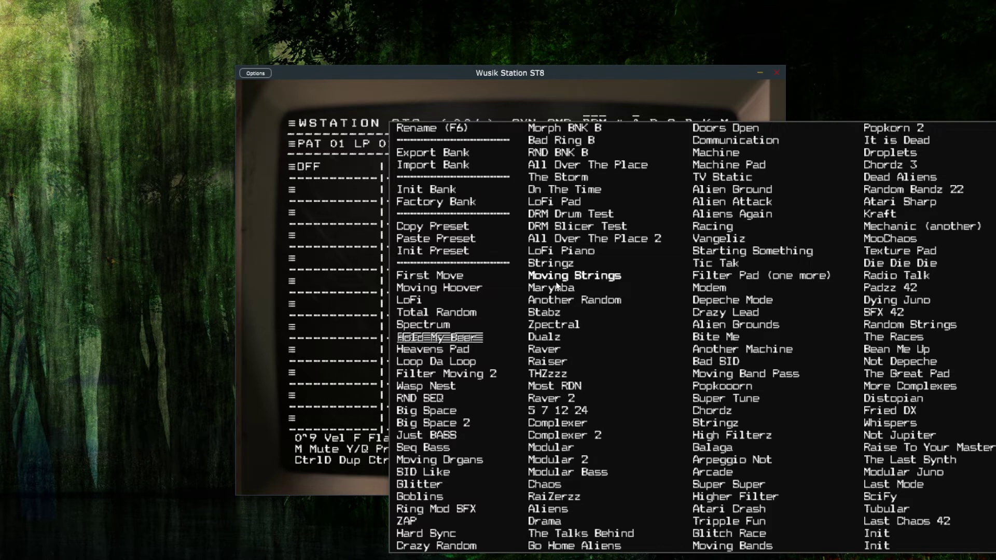
click(586, 213)
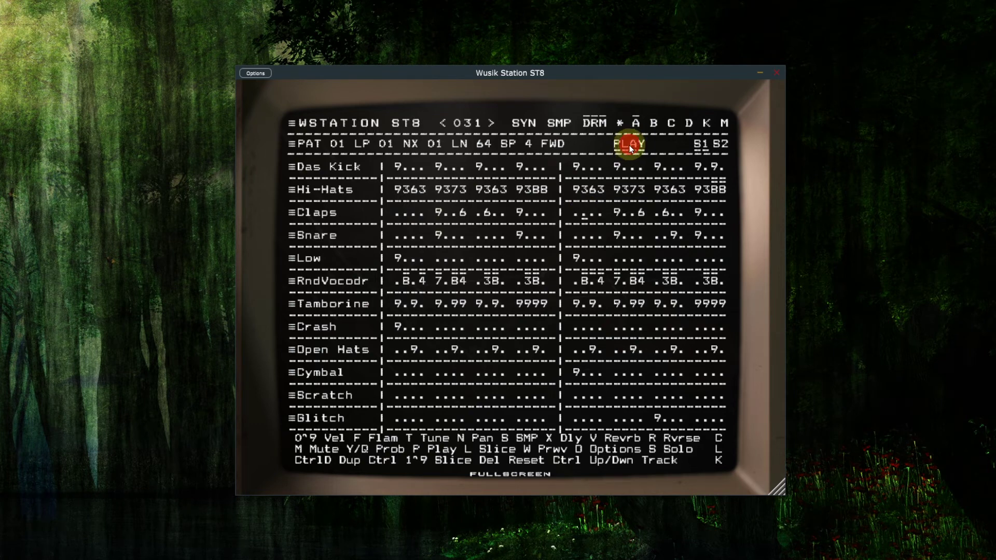
click(631, 148)
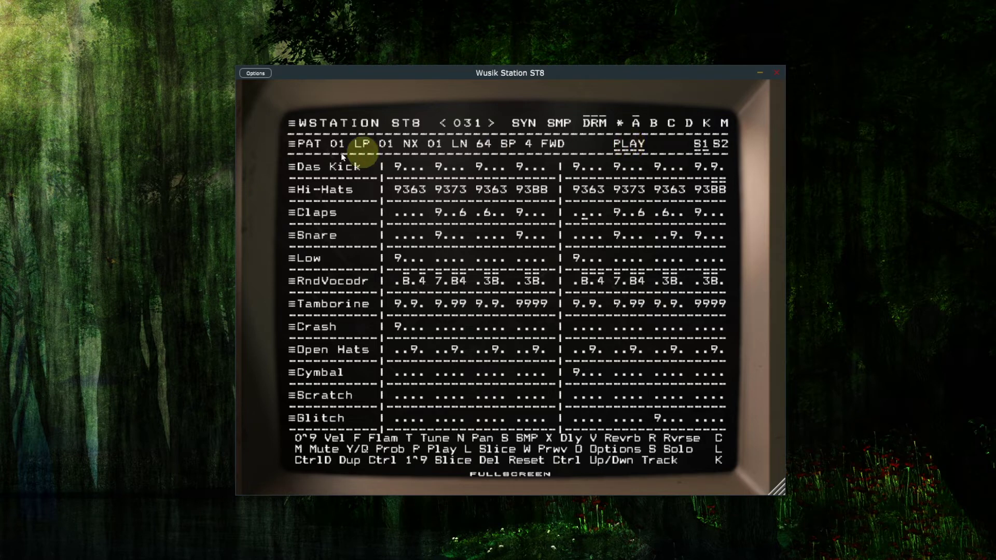
- Enable Steps Follower in the drum machine settings and stop the pattern playback
click(291, 146)
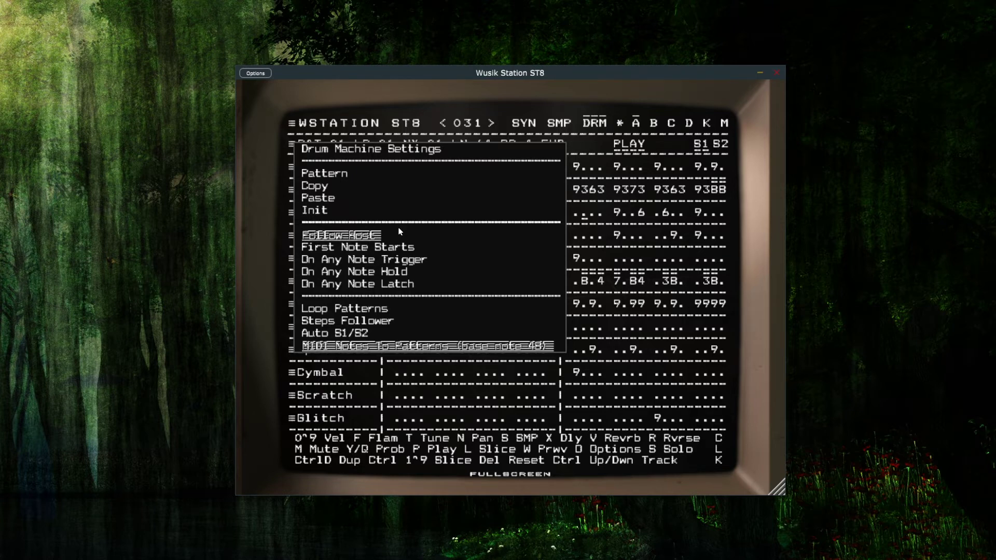
click(384, 322)
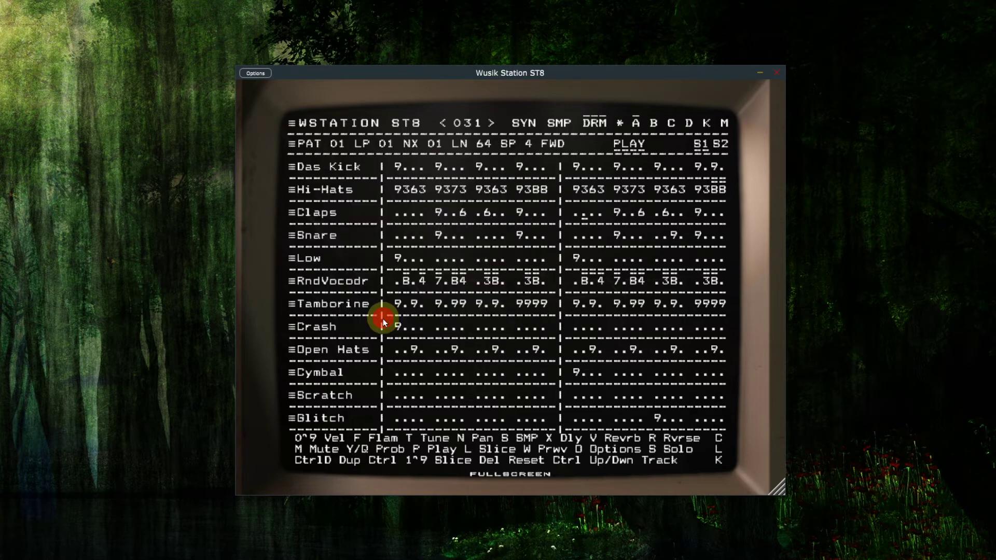
click(624, 148)
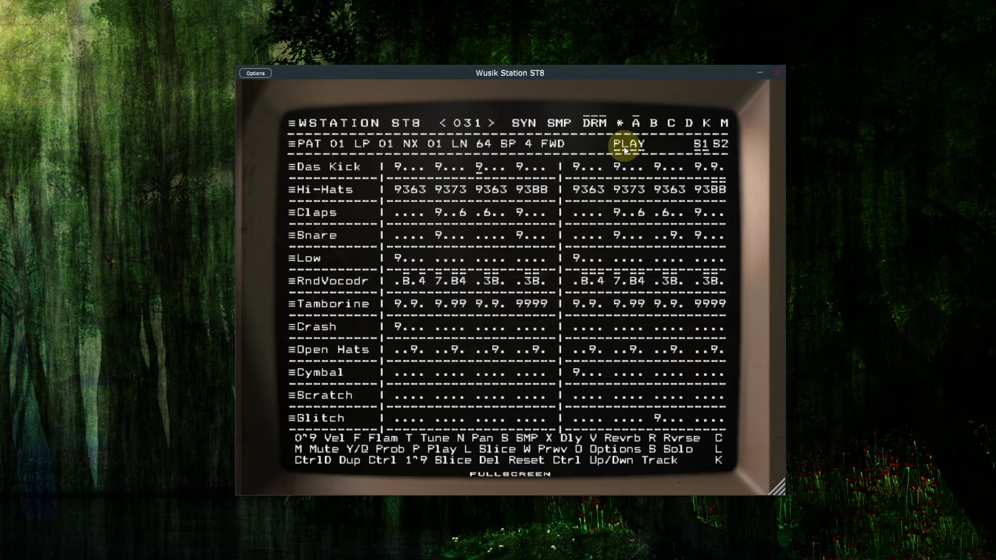
click(625, 149)
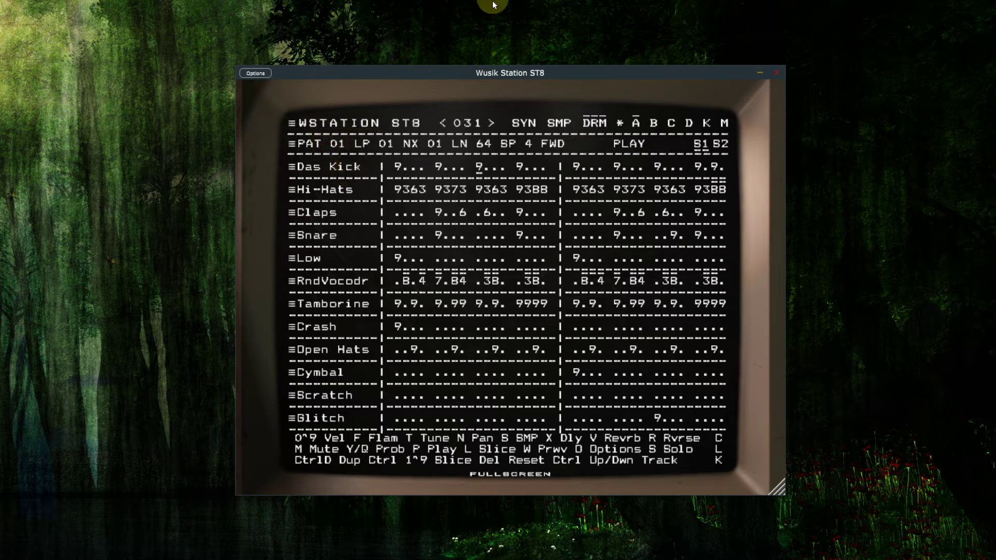
- Browse the drum patterns up to number 64 and return to pattern 01
click(322, 147)
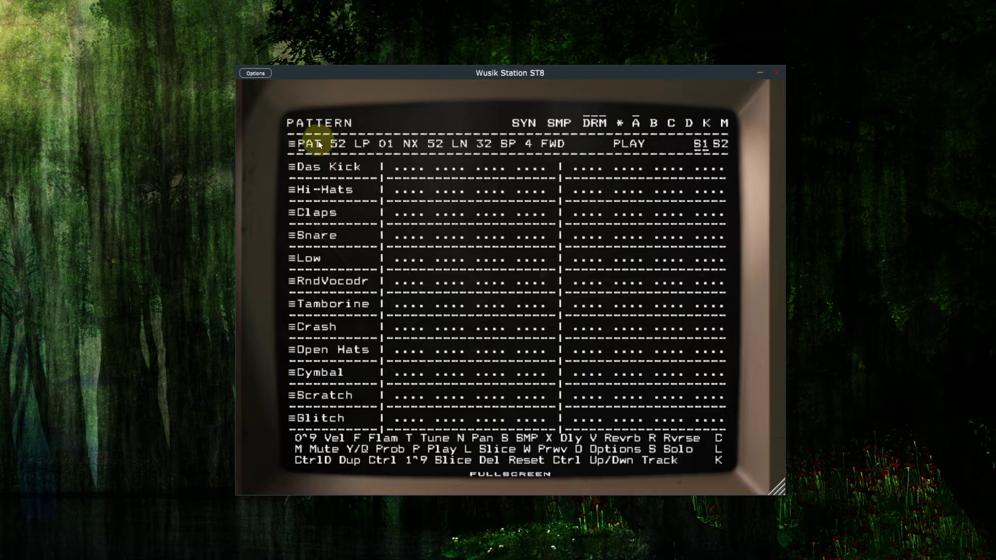
scroll(334, 149, up, 12)
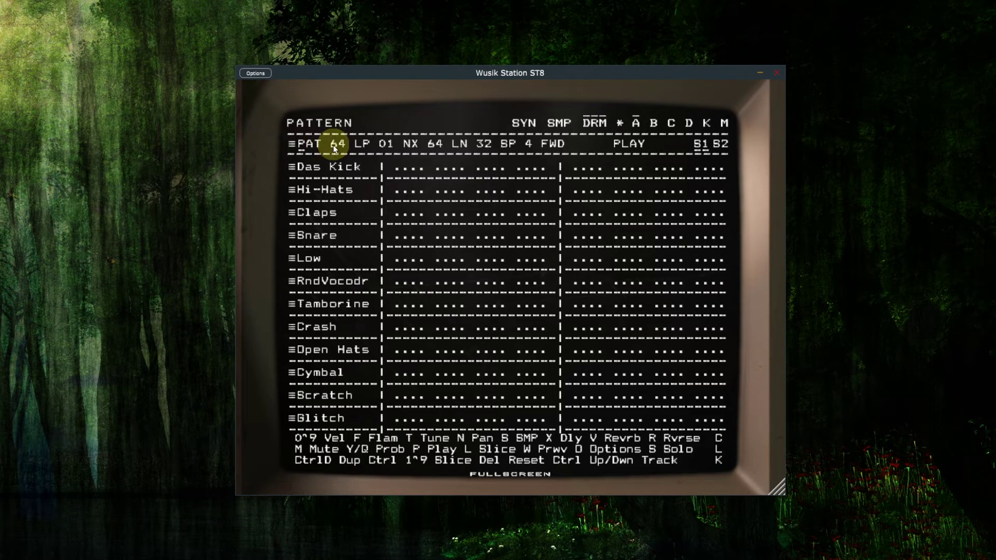
scroll(334, 149, up, 1)
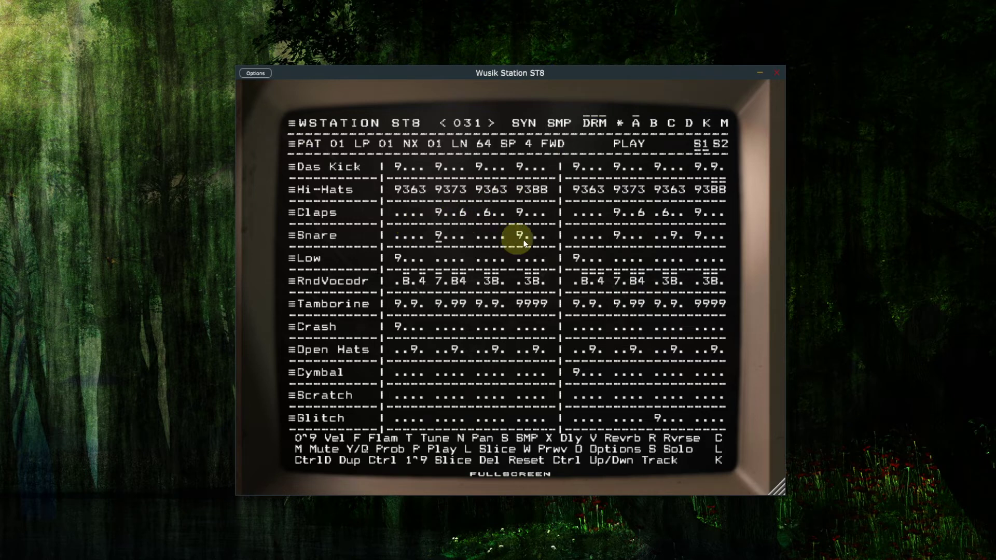
- Switch pattern 01's view between its last 32 steps and its first 32 steps, ending on the first 32
click(722, 145)
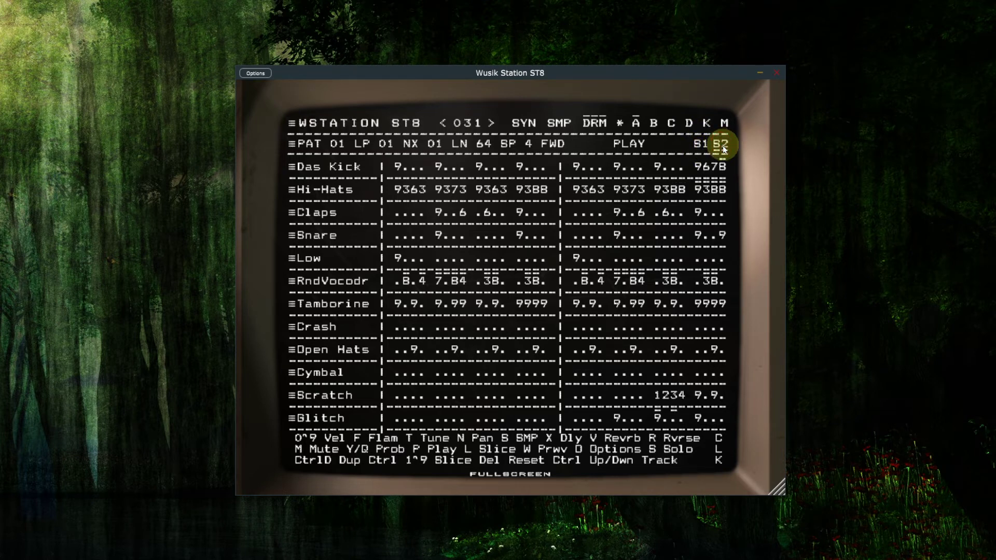
click(700, 144)
click(721, 147)
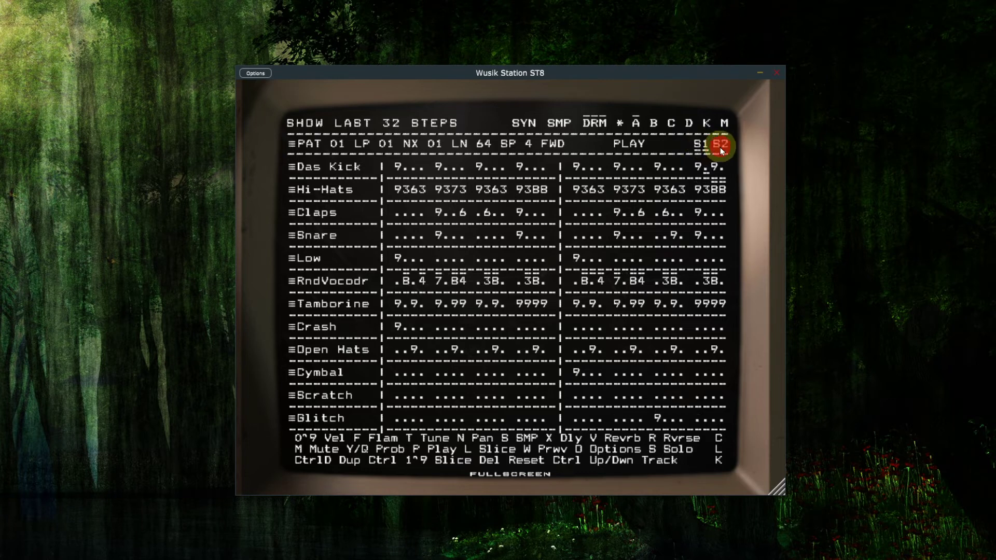
click(702, 148)
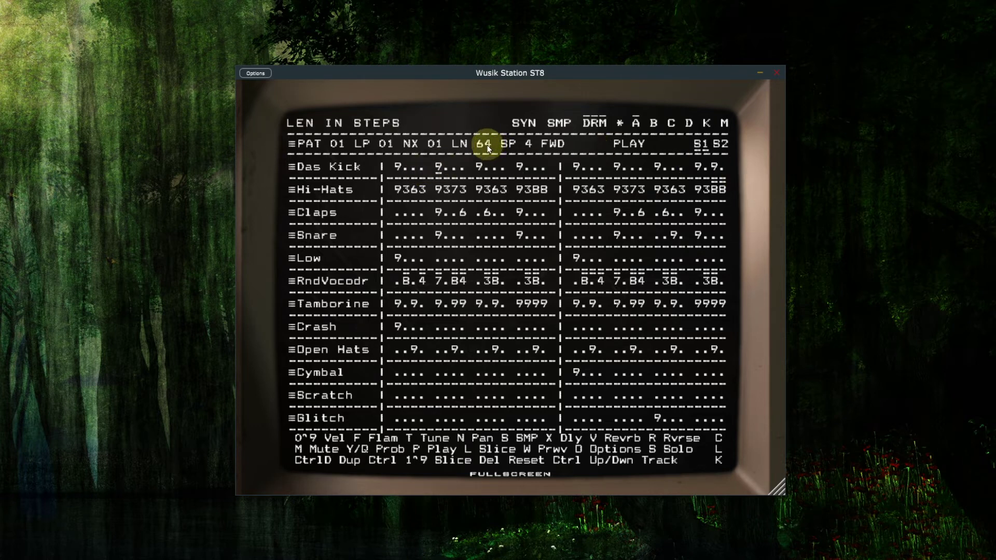
- Try pattern 01 at shorter lengths of 14, 16 and 11 steps, and restore its length to 64
scroll(487, 149, down, 3)
scroll(488, 149, down, 4)
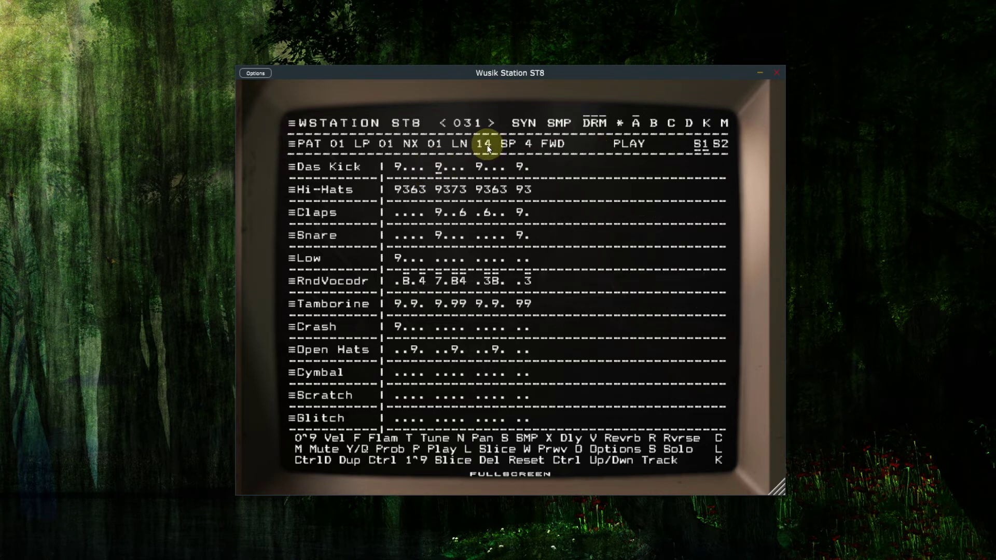
scroll(488, 149, up, 1)
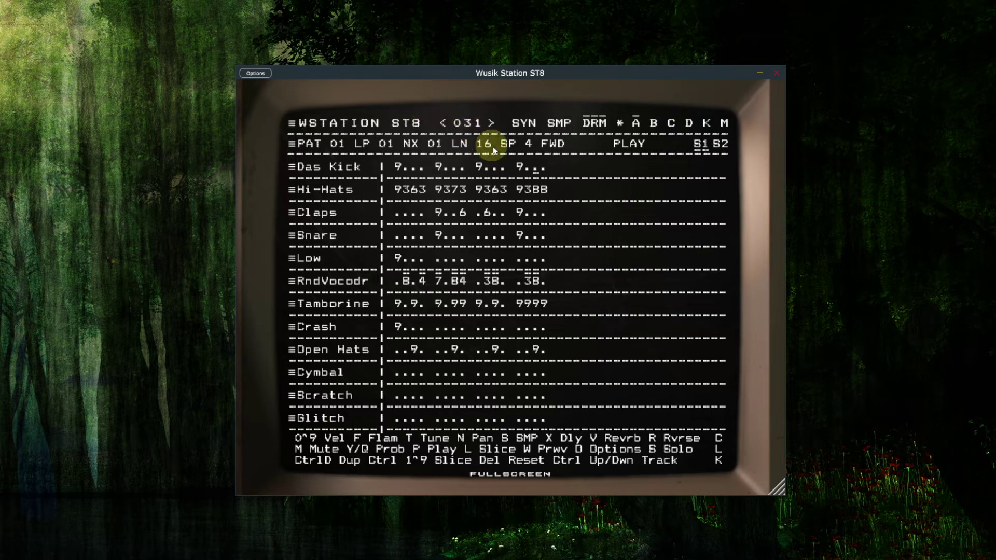
scroll(488, 146, down, 9)
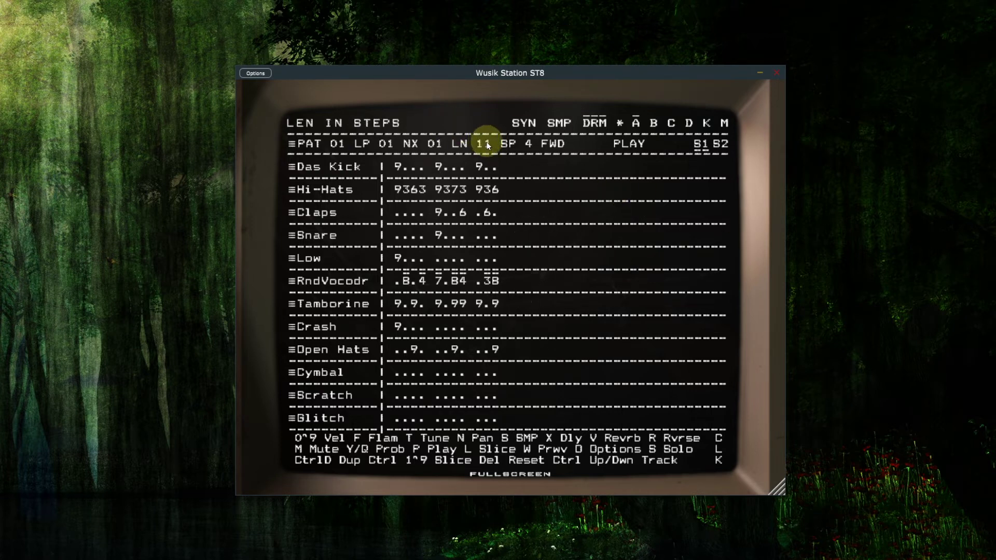
scroll(488, 146, up, 10)
scroll(487, 146, up, 9)
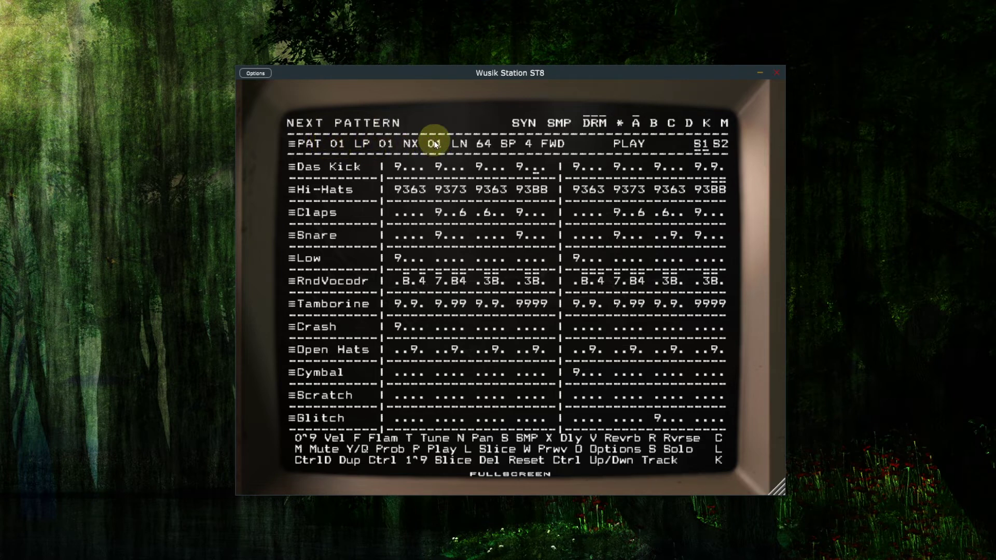
- Set pattern 01's next pattern to 02, play and stop the chain, and return to pattern 01 with its next pattern reset to 01
scroll(437, 148, up, 1)
key(p)
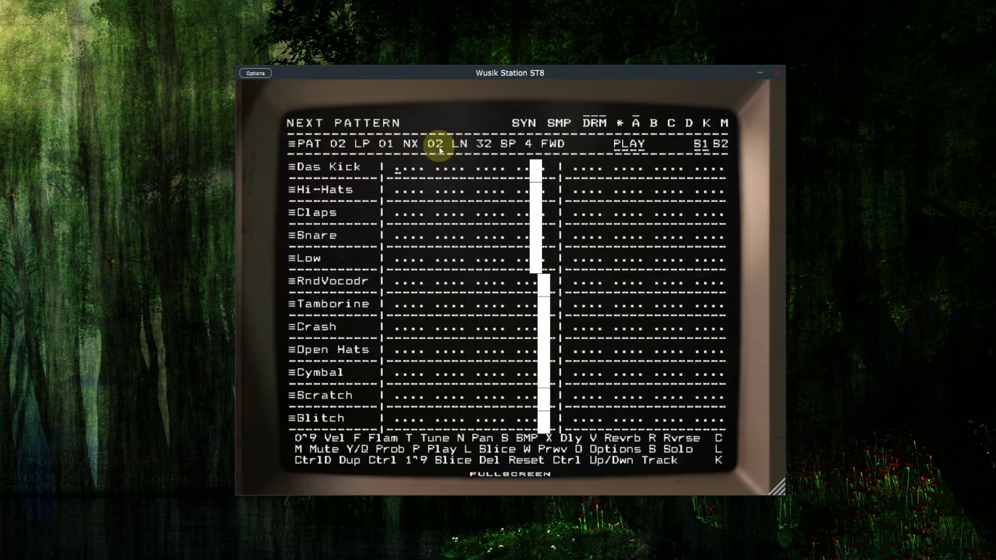
key(space)
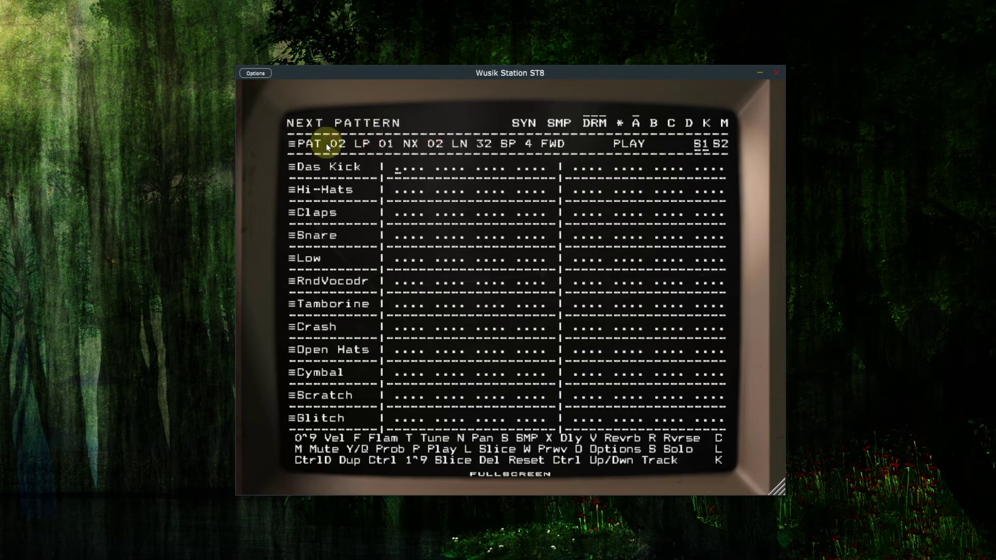
scroll(337, 142, down, 1)
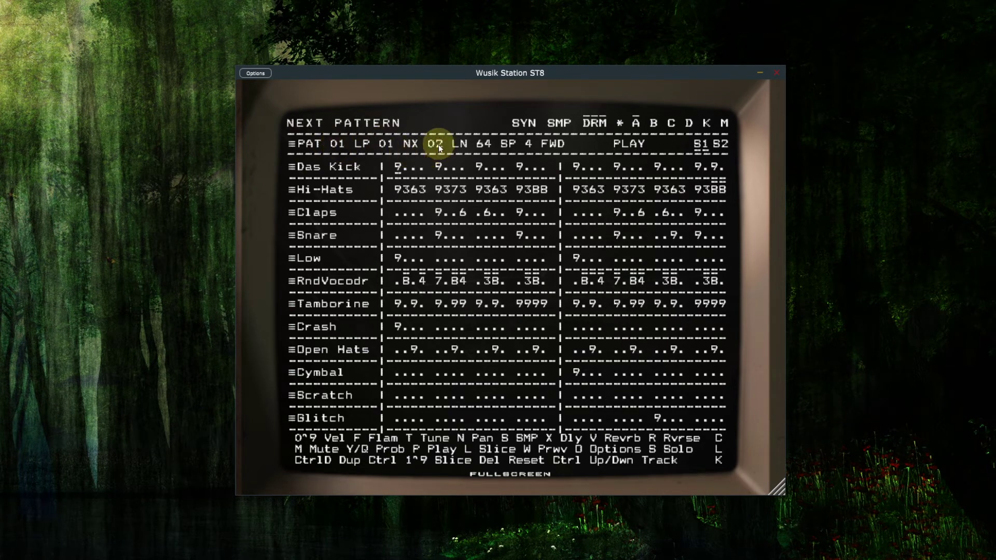
scroll(438, 145, down, 1)
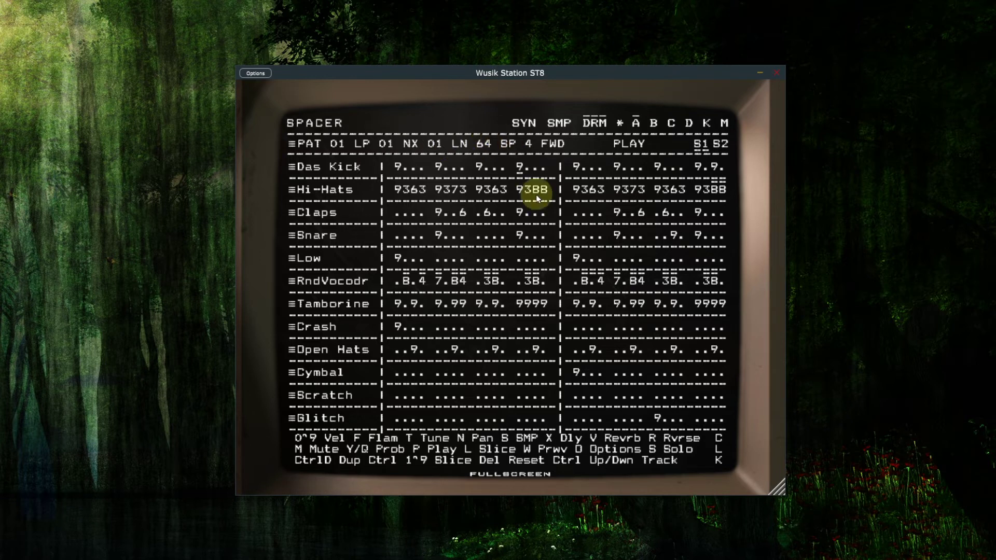
- Set the spacer of drum pattern 01 to X
scroll(521, 145, down, 1)
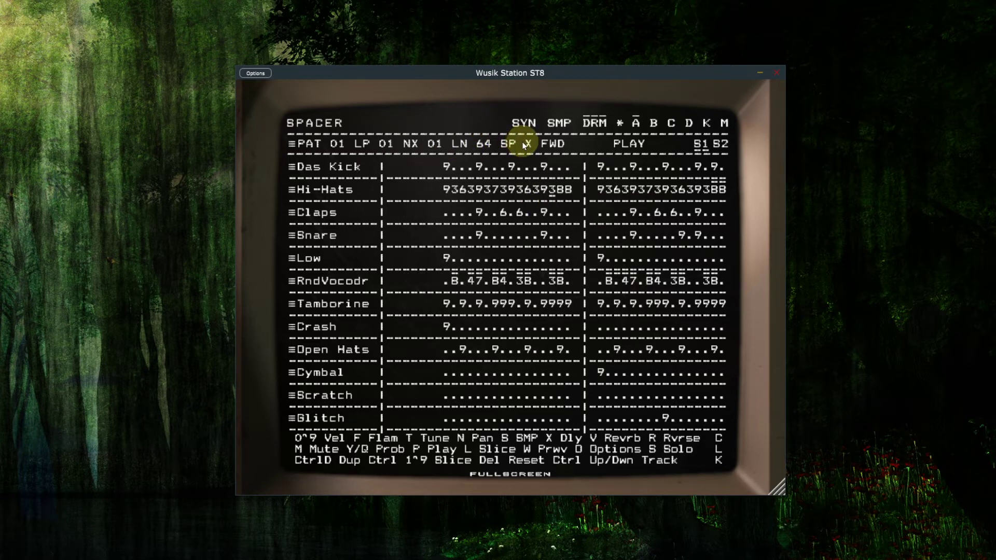
- Try drum pattern 01 with a spacer of 8, and set its spacer to 4
scroll(523, 145, up, 2)
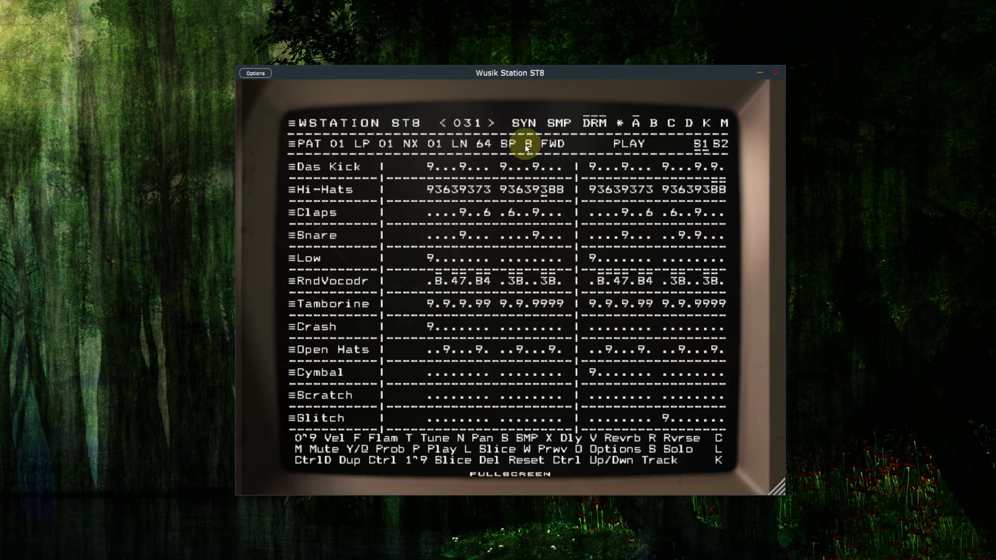
scroll(525, 149, down, 1)
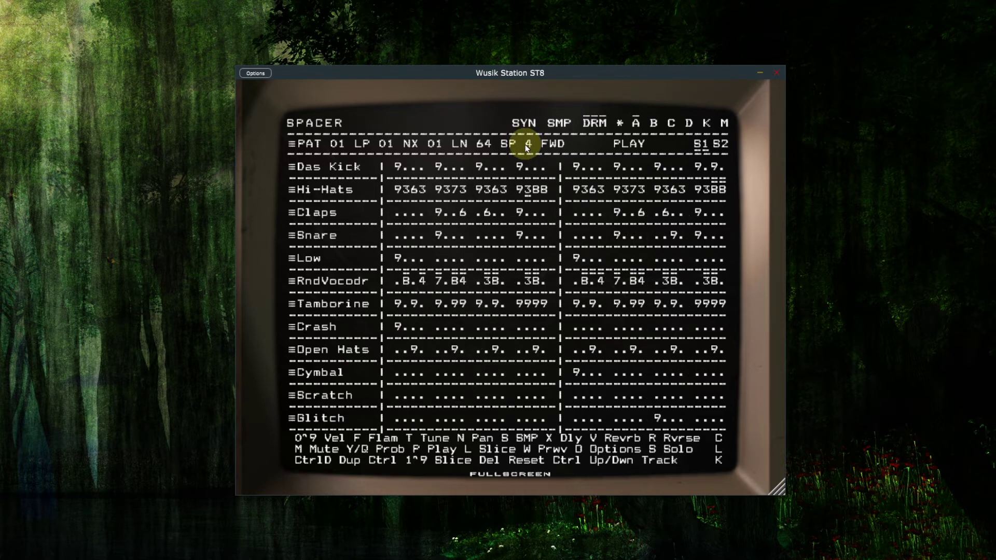
scroll(526, 148, down, 1)
scroll(525, 149, up, 1)
- Cycle through pattern 01's playback direction options and return it to FWD
click(558, 150)
click(558, 150)
click(559, 149)
click(558, 150)
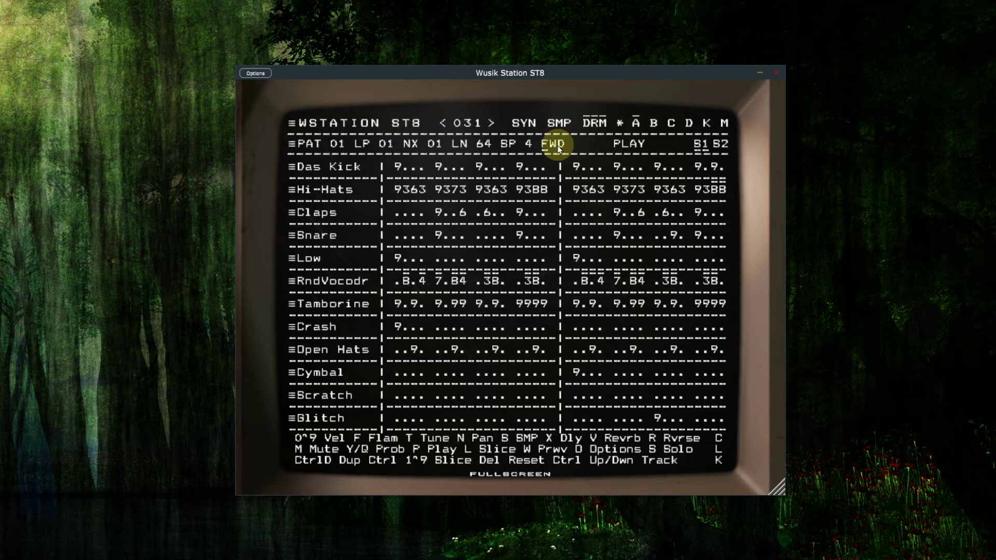
click(558, 150)
click(558, 150)
click(558, 150)
click(558, 150)
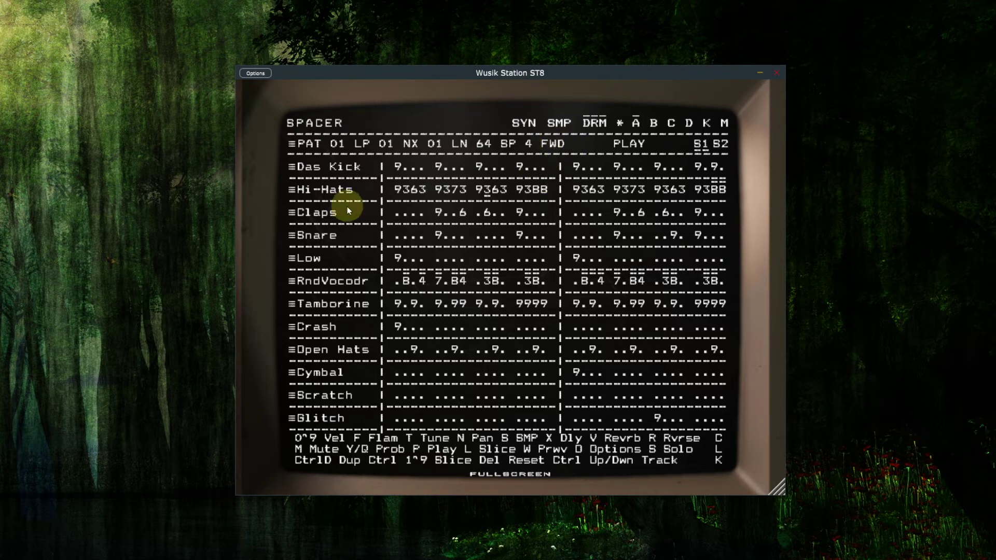
- Set the drum machine to On Any Note Hold, and set the MIDI Notes to Patterns starting note for pattern 01 to 60
click(292, 145)
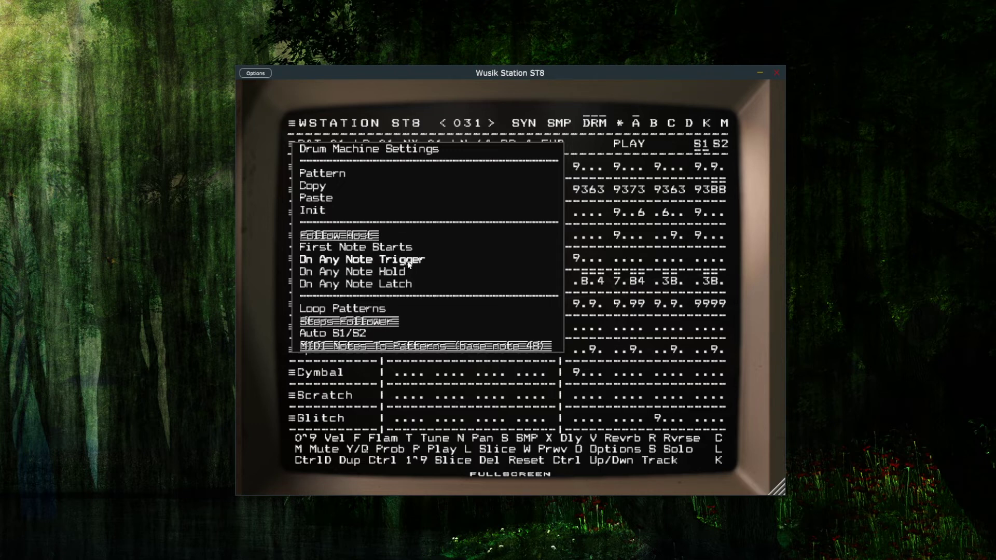
click(385, 274)
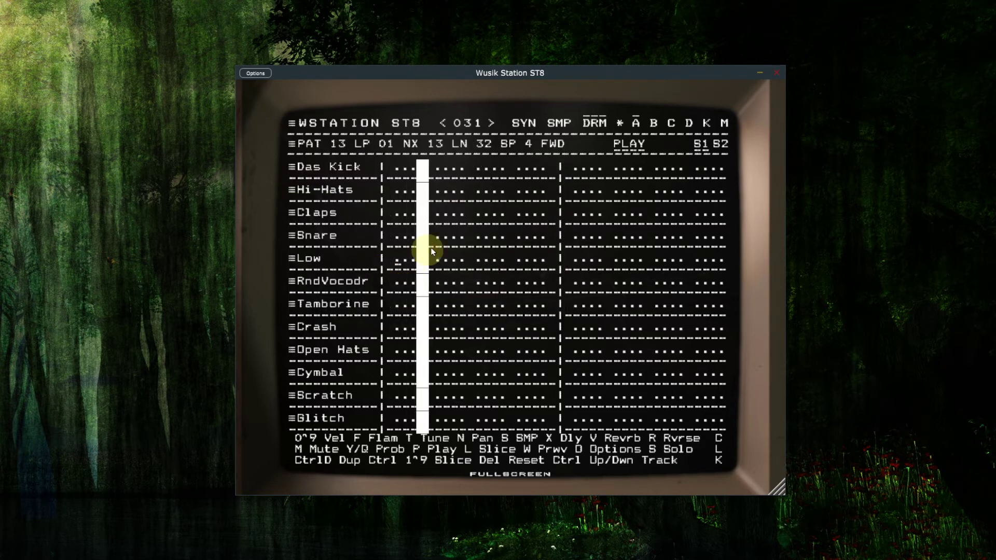
click(291, 144)
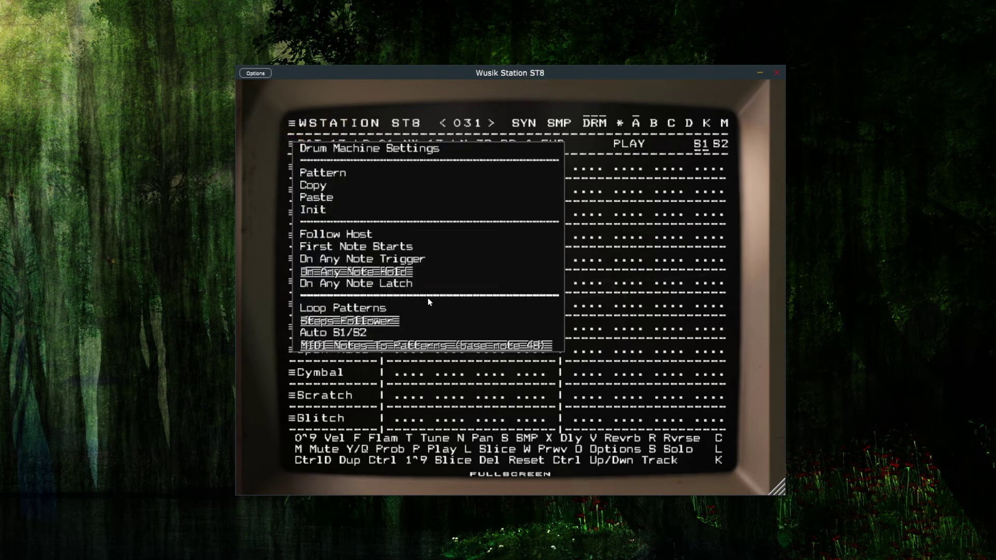
click(509, 347)
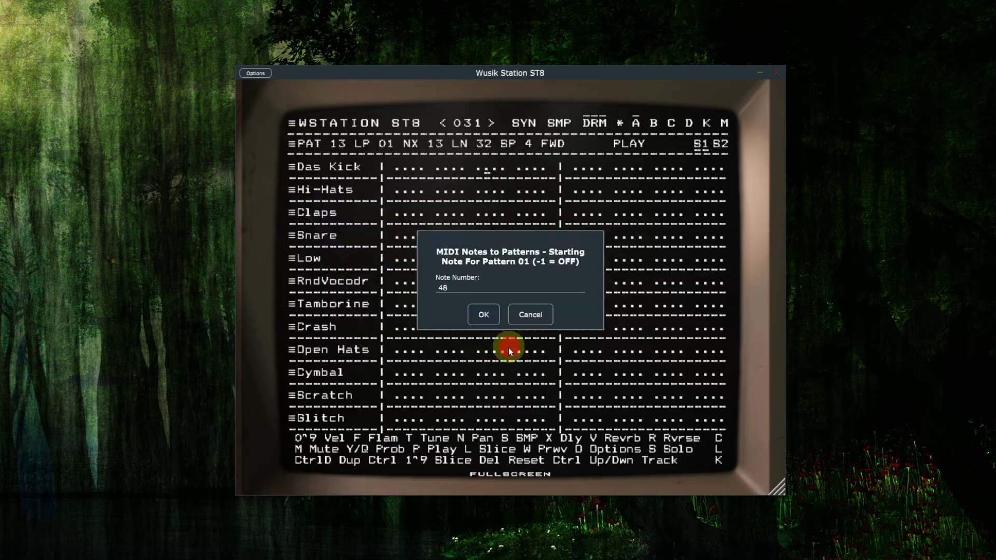
click(499, 286)
key(BackSpace)
key(BackSpace)
text(60)
click(484, 315)
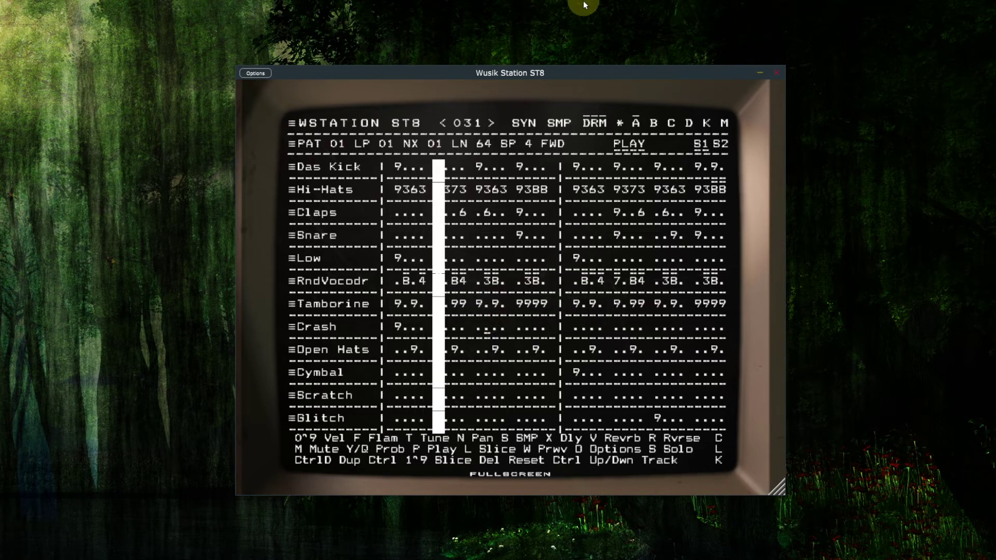
- Play and stop patterns 01 and 02 to test triggering the drum patterns from notes
key(space)
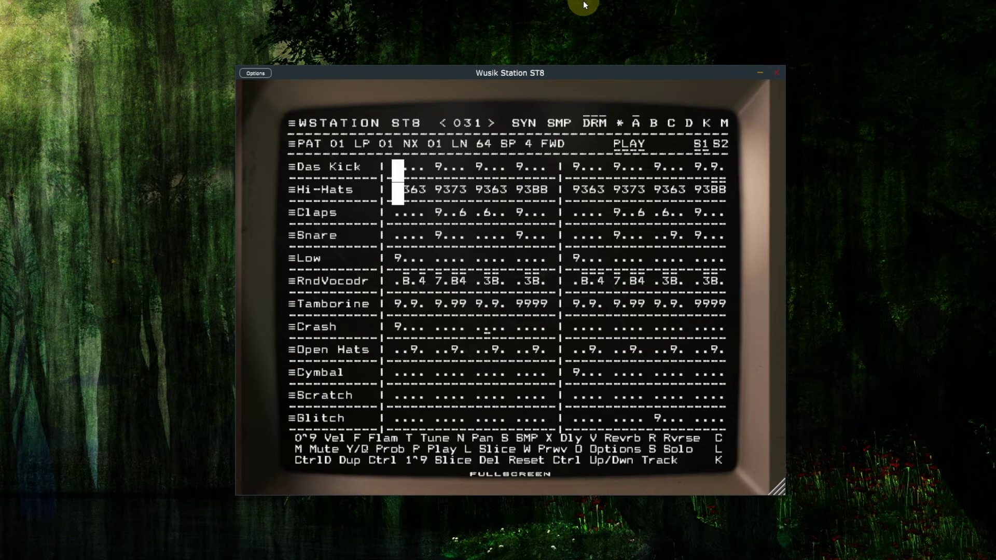
key(space)
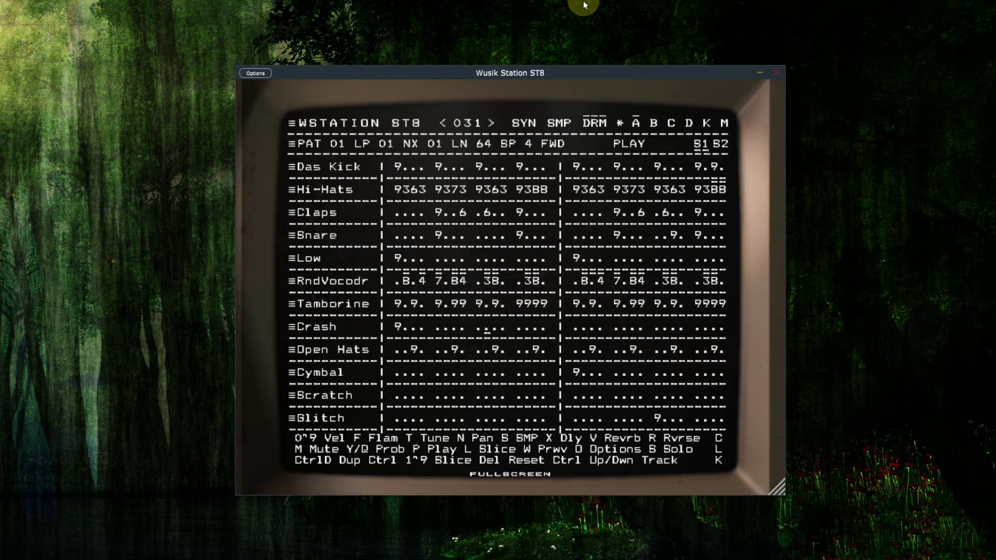
key(space)
key(space)
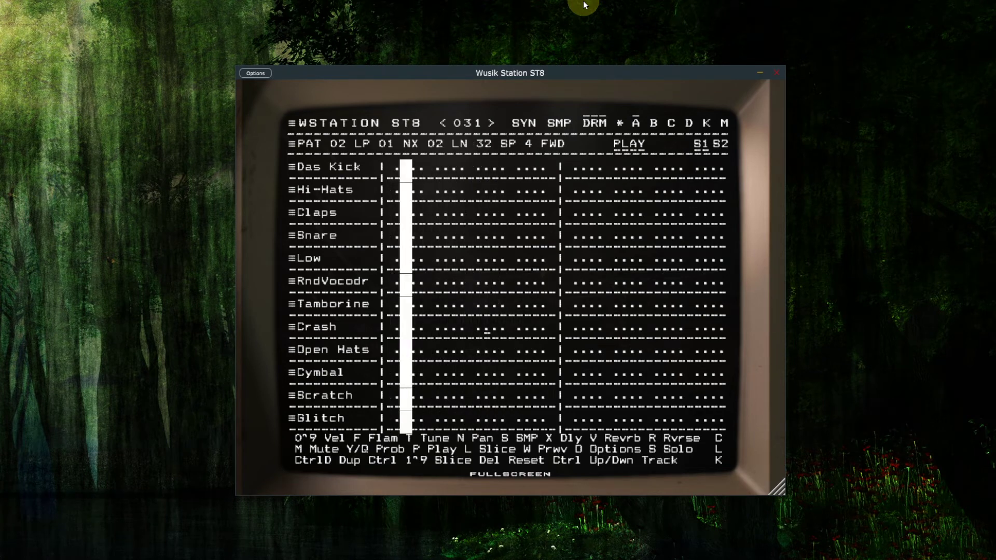
key(space)
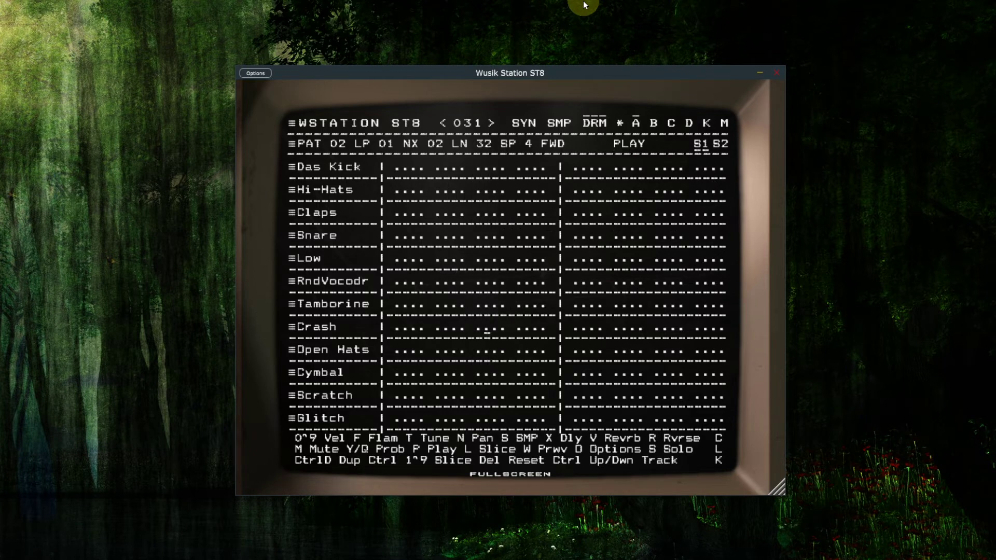
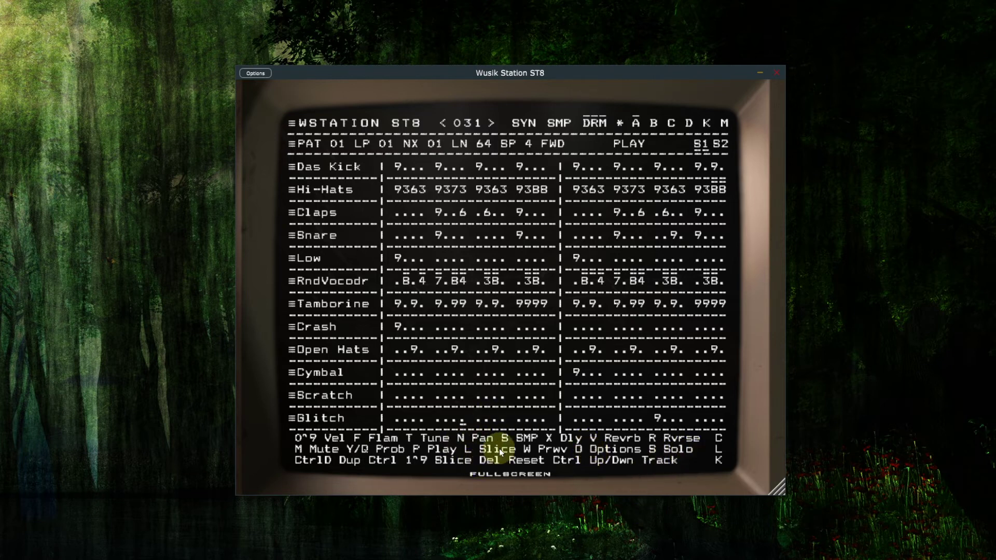
- Page through the drum machine's help texts and return to the first page
click(524, 449)
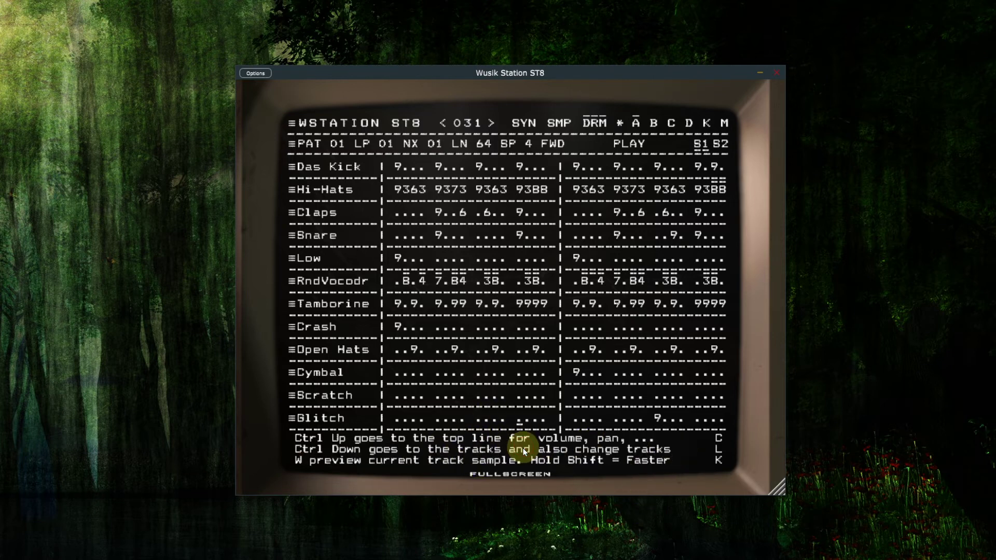
click(523, 448)
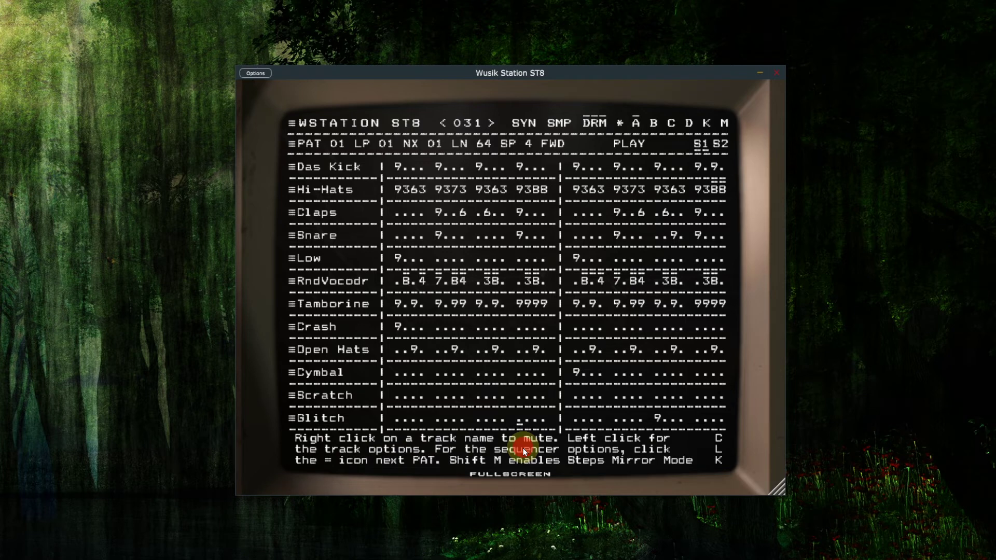
click(523, 449)
click(523, 450)
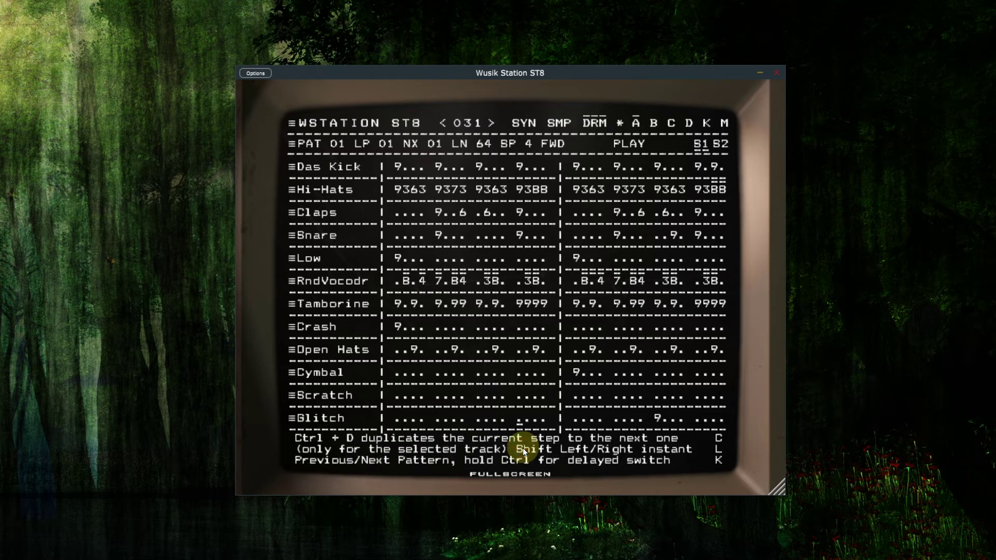
click(523, 449)
click(523, 450)
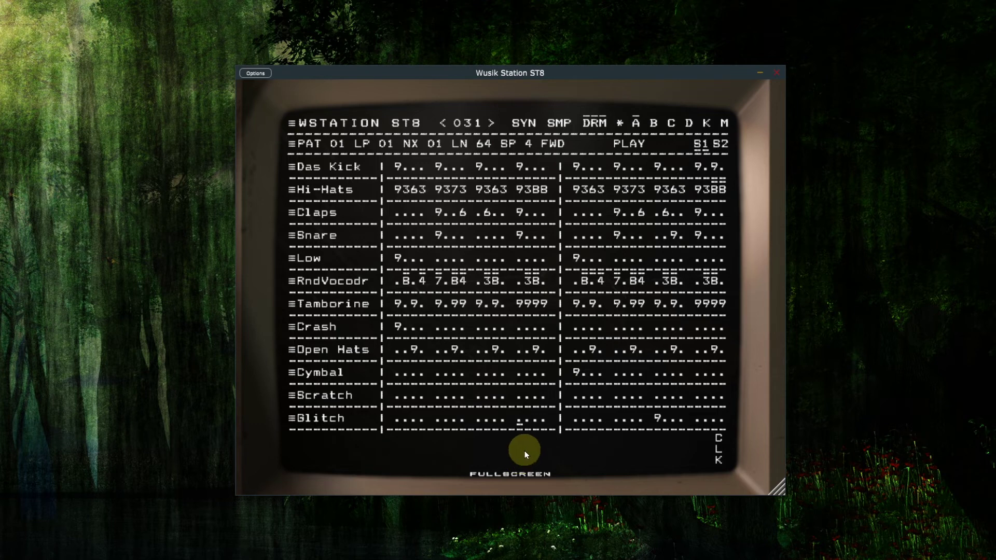
click(524, 452)
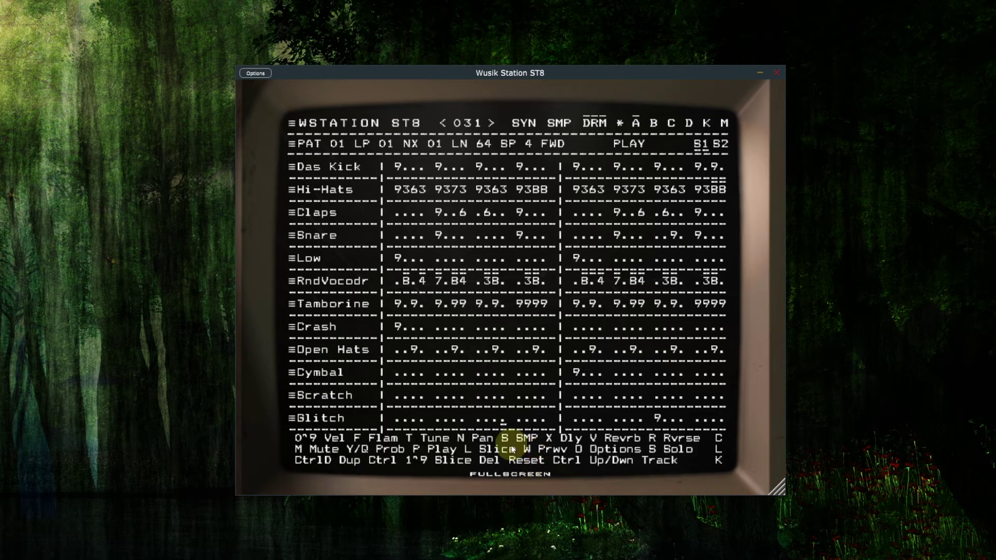
- Open the shortcuts reference, read through to the Drums Area section, and close it
key(F1)
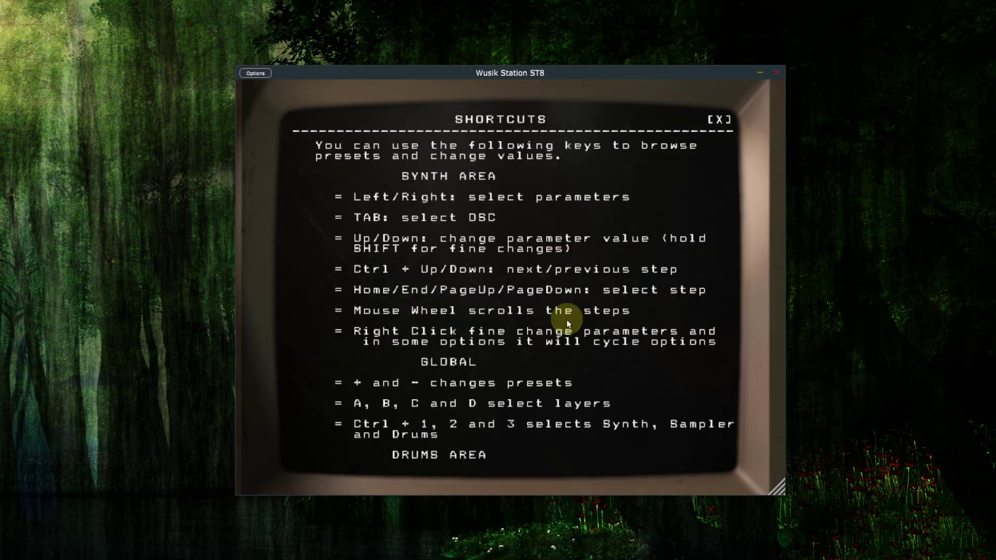
key(F1)
key(F2)
scroll(629, 321, down, 2)
scroll(631, 325, down, 2)
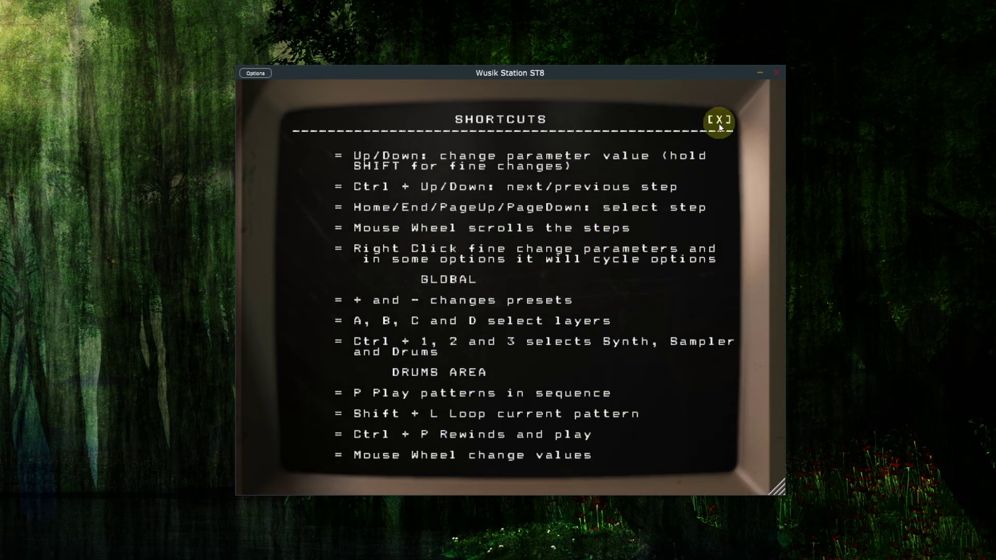
click(719, 119)
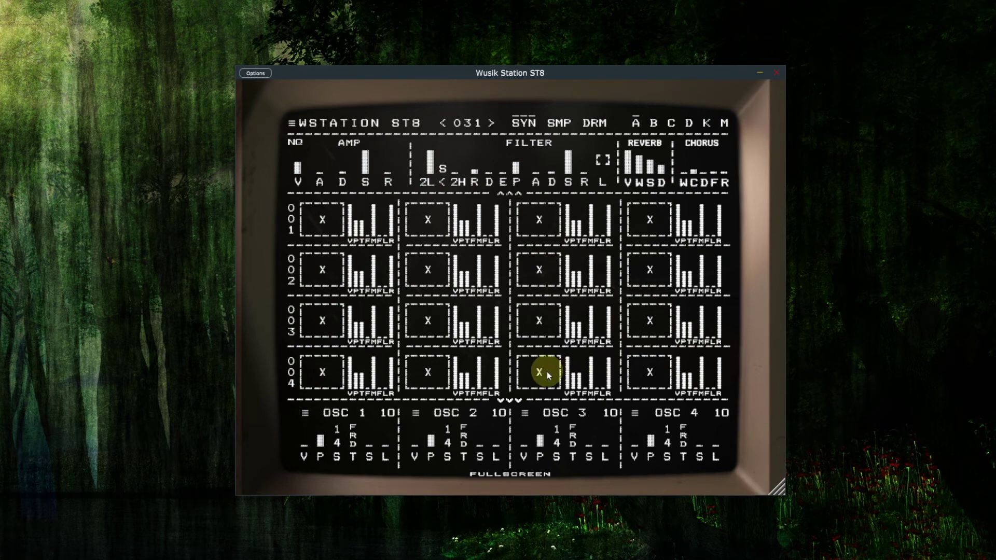
- Return to the drum machine, turn on Steps Mirror Mode, and set the Snare track's first step to velocity 7
click(594, 123)
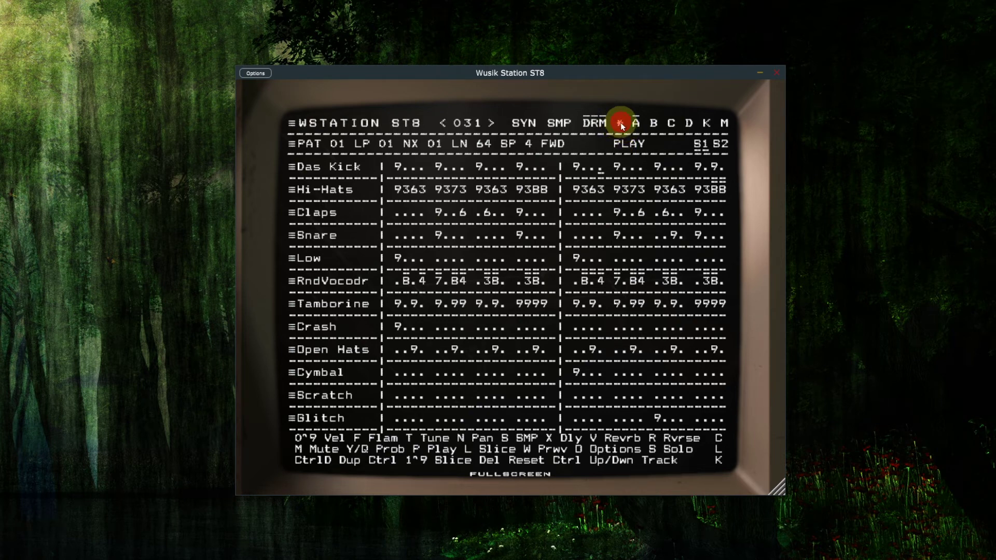
click(620, 123)
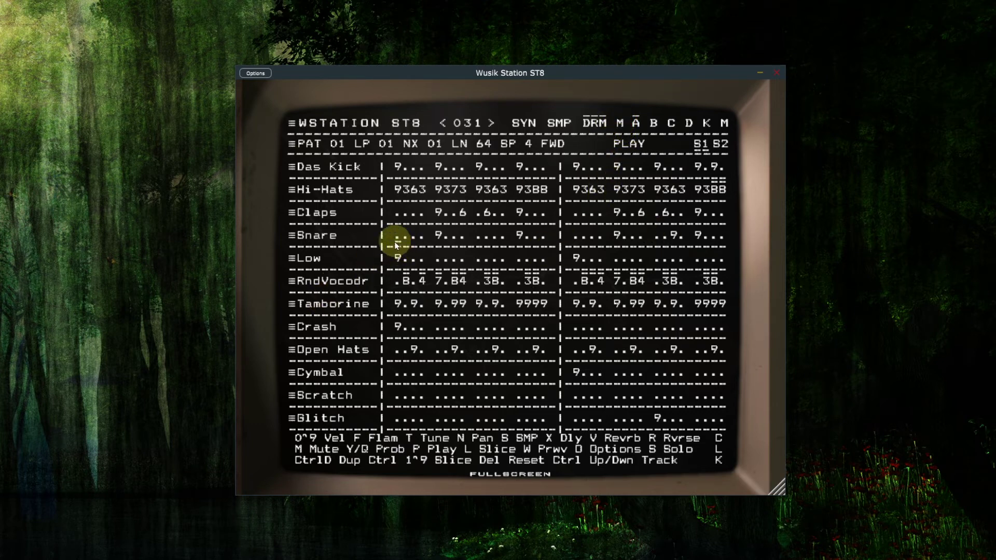
key(3)
key(8)
key(9)
scroll(398, 242, down, 9)
scroll(399, 243, up, 9)
scroll(399, 242, down, 9)
scroll(399, 242, up, 9)
scroll(399, 242, down, 2)
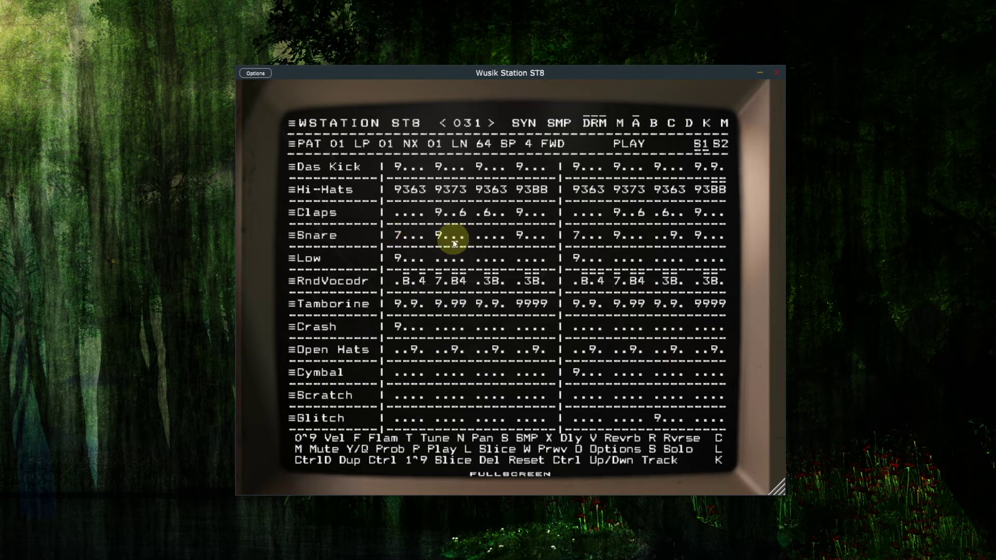
- Add mirrored Snare hits at velocity 6 on steps 7 and 11, and at velocity 2 on steps 15 and 16
scroll(455, 239, up, 6)
scroll(500, 236, up, 1)
scroll(499, 236, up, 5)
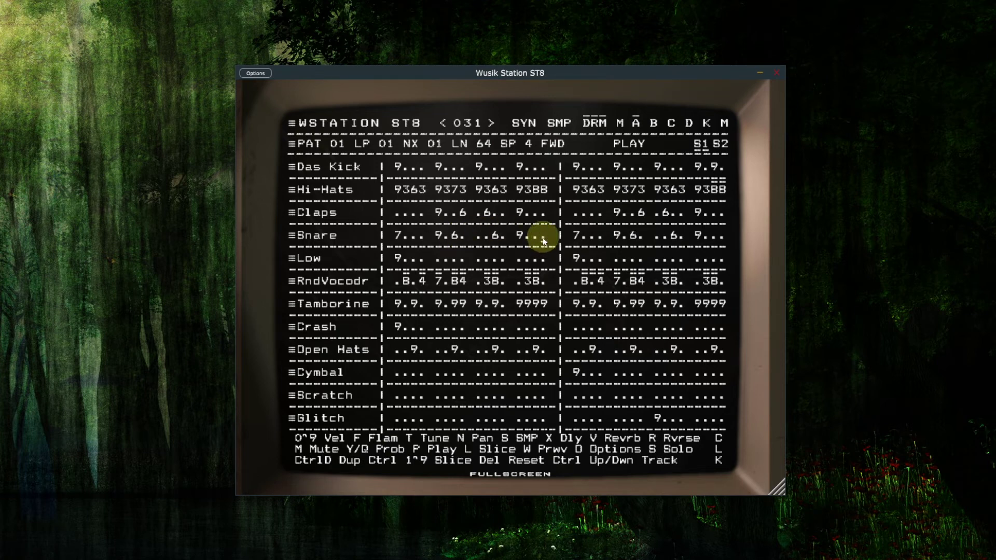
scroll(542, 238, up, 2)
scroll(538, 235, up, 2)
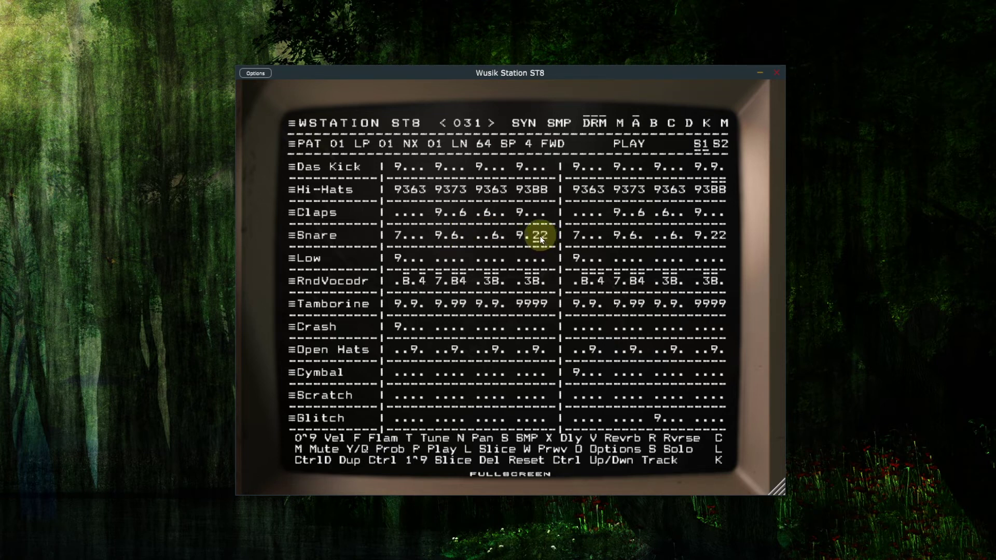
- With Steps Mirror Mode turned off, clear Snare step 15 and set Snare step 63 in the second half to 1
click(621, 124)
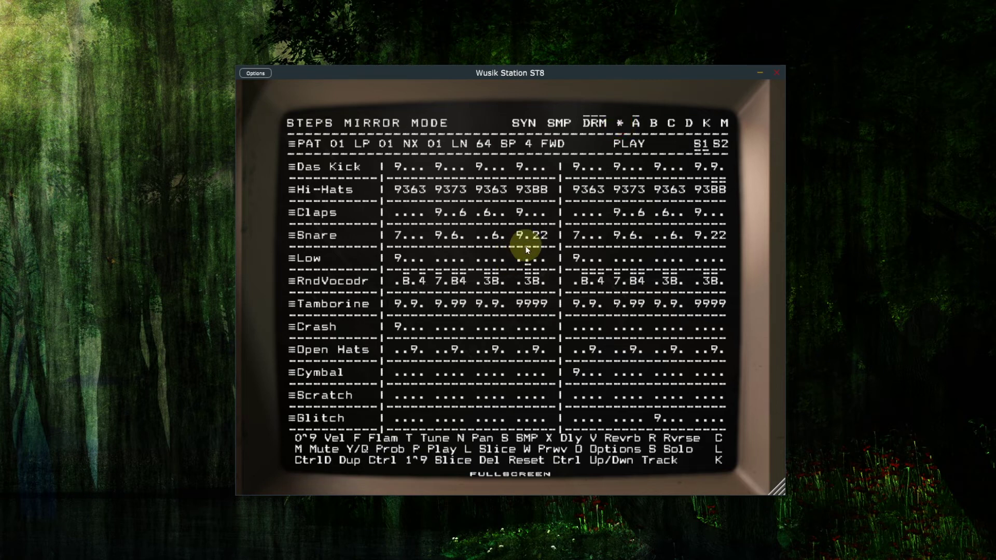
scroll(536, 238, down, 2)
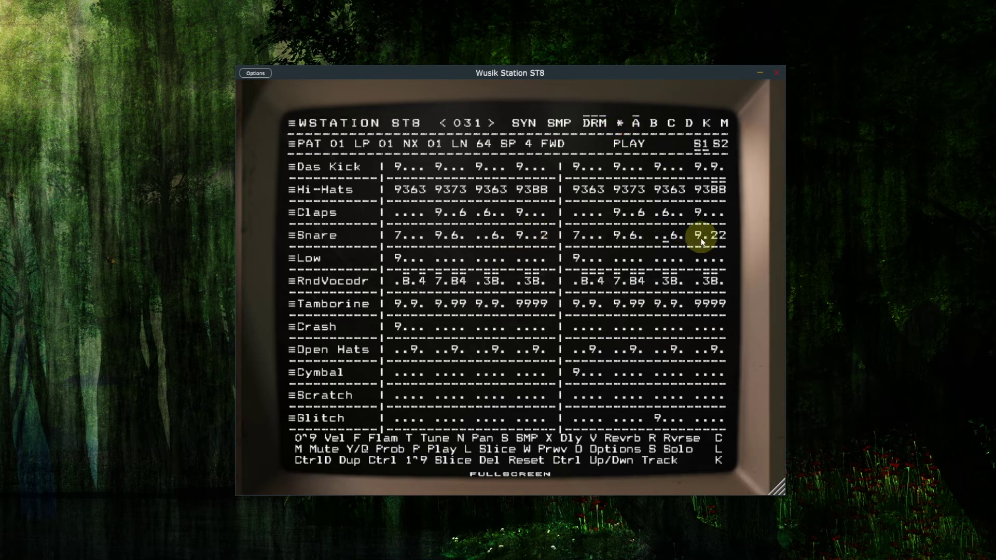
scroll(717, 236, down, 2)
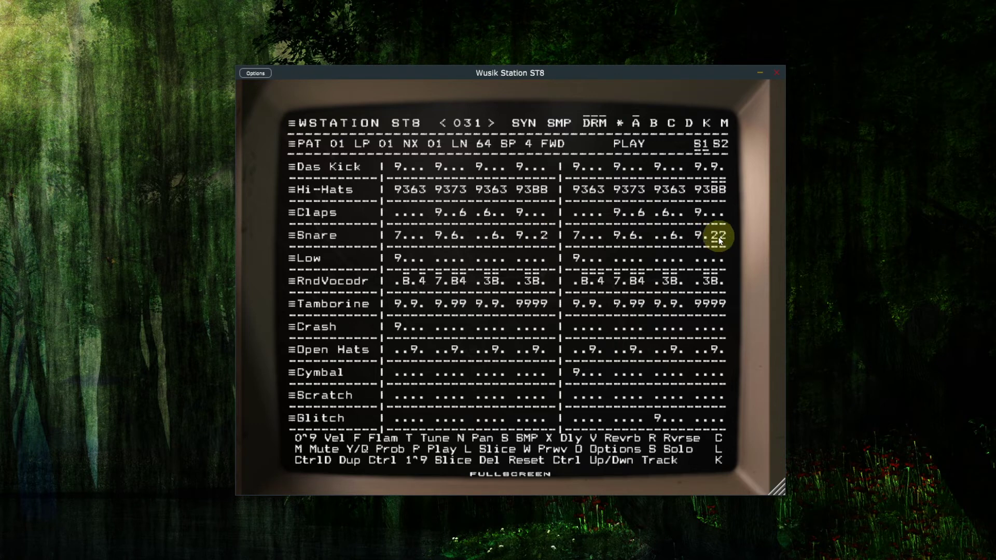
click(720, 145)
scroll(718, 244, down, 2)
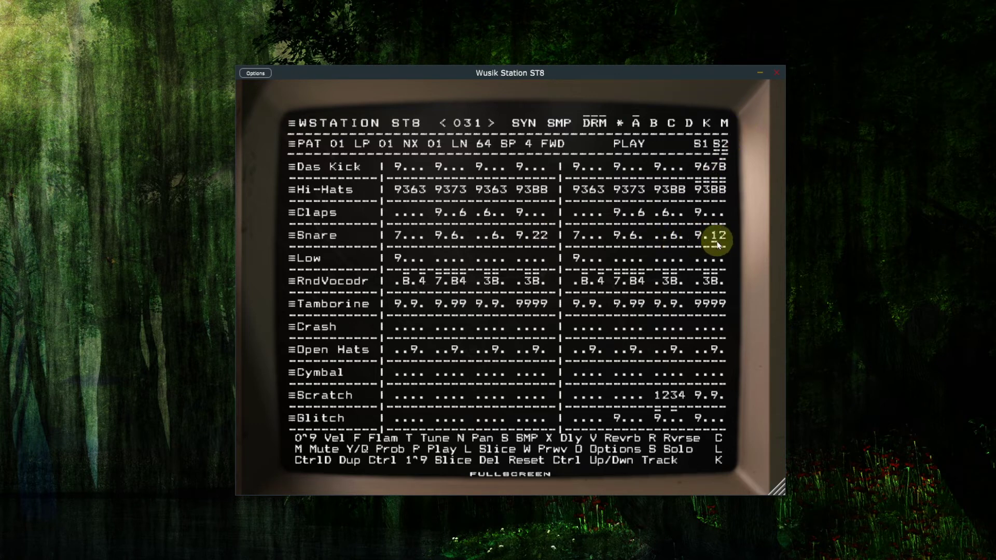
- Open the Das Kick track's options and rename the track as Das Kick 3
click(328, 171)
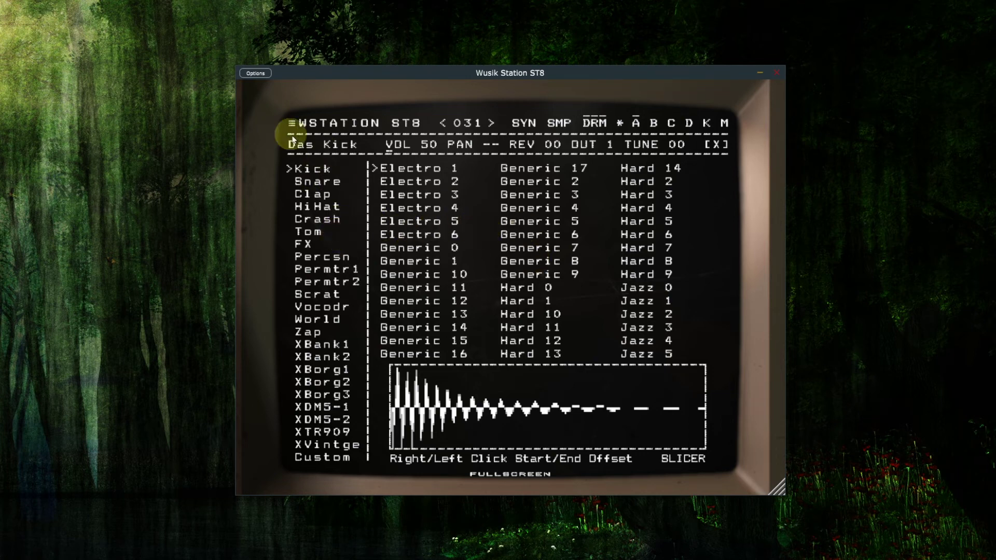
click(327, 145)
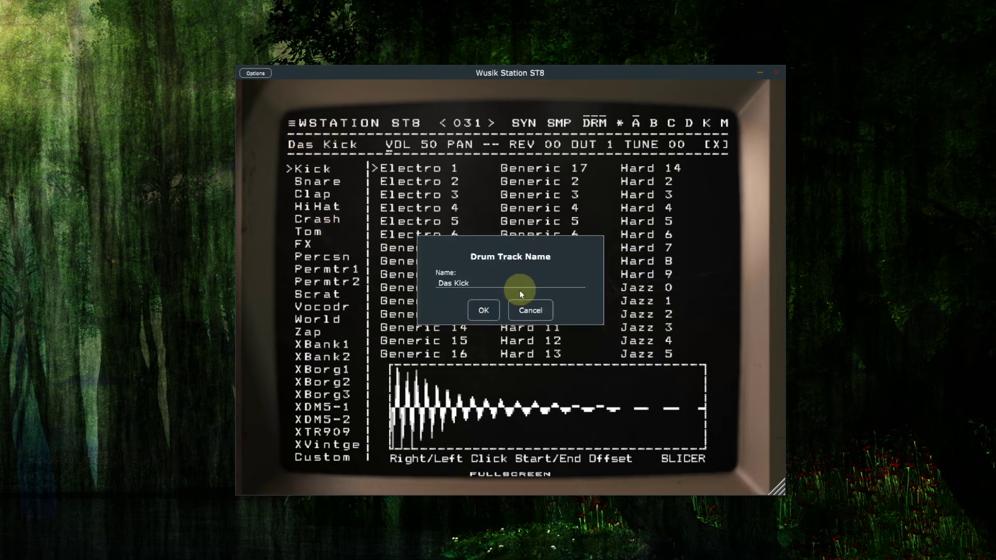
click(520, 284)
text(322)
key(Return)
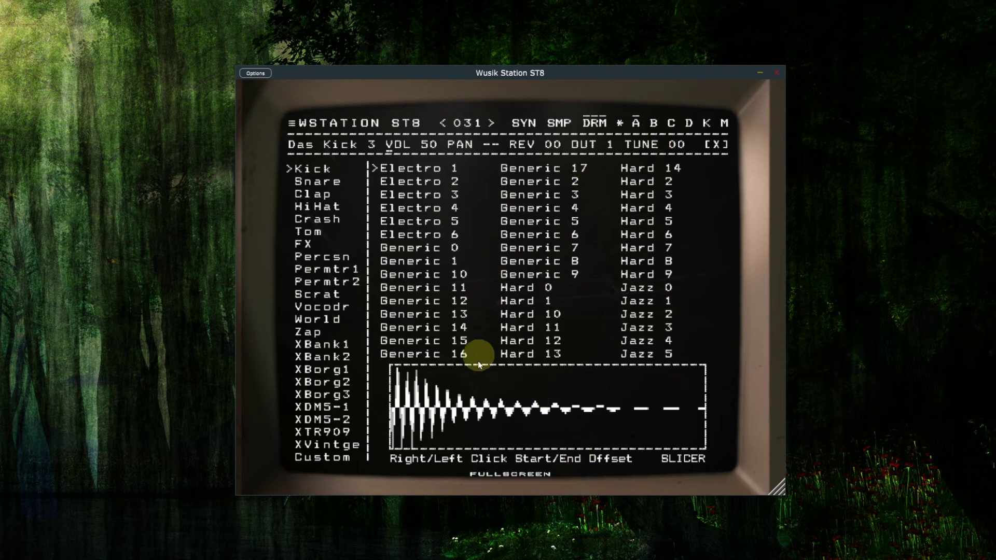
- Set the kick sample's end offset to about a quarter of the waveform, and open the custom sample loader without loading a file
click(464, 390)
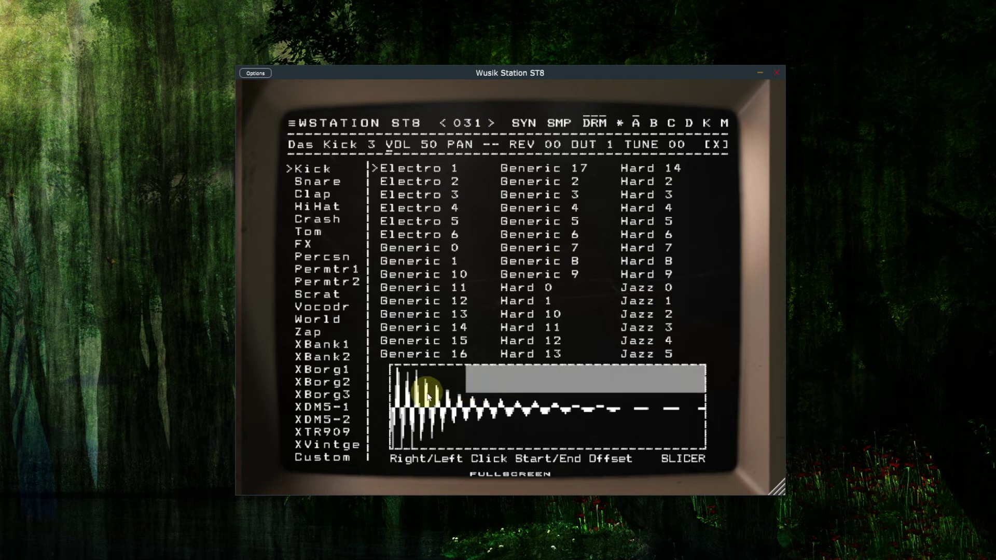
click(324, 461)
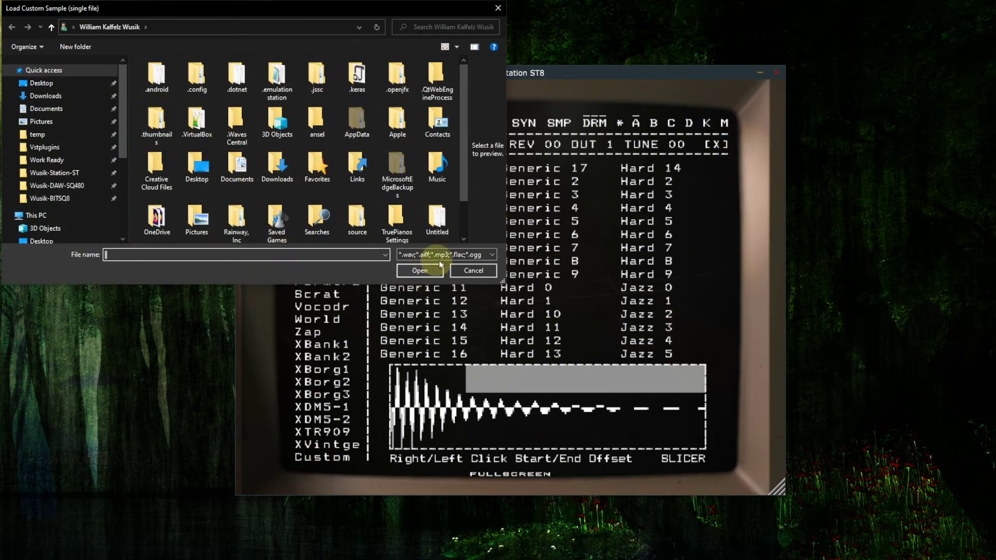
click(479, 271)
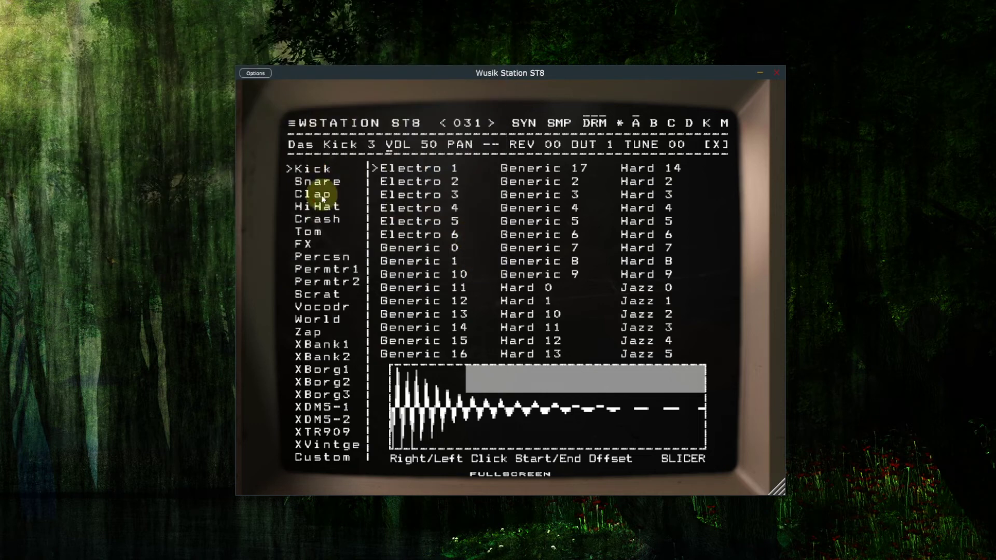
- Switch the track to the Tom samples and set the start offset to about one sixth and the end offset to about two fifths of the waveform
click(322, 196)
click(314, 233)
click(410, 212)
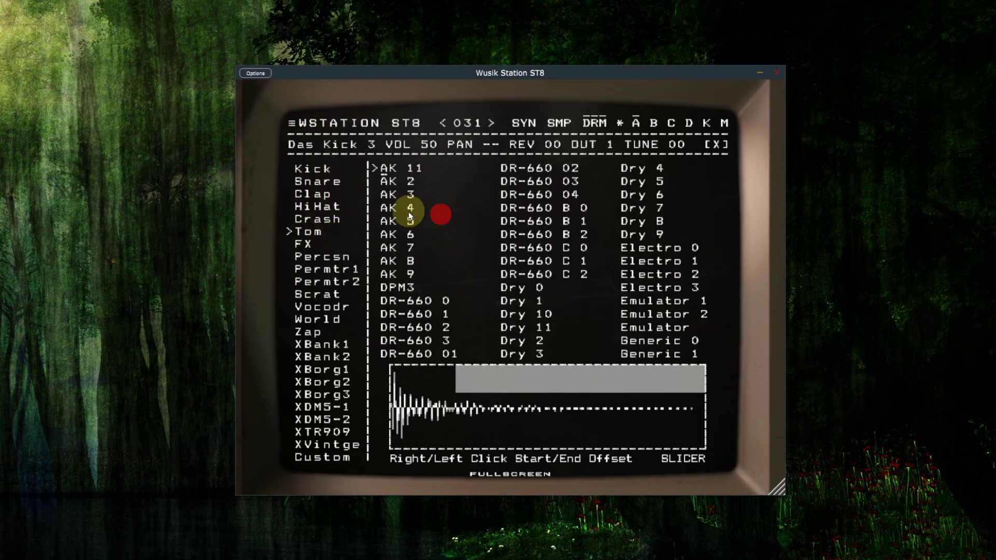
click(718, 399)
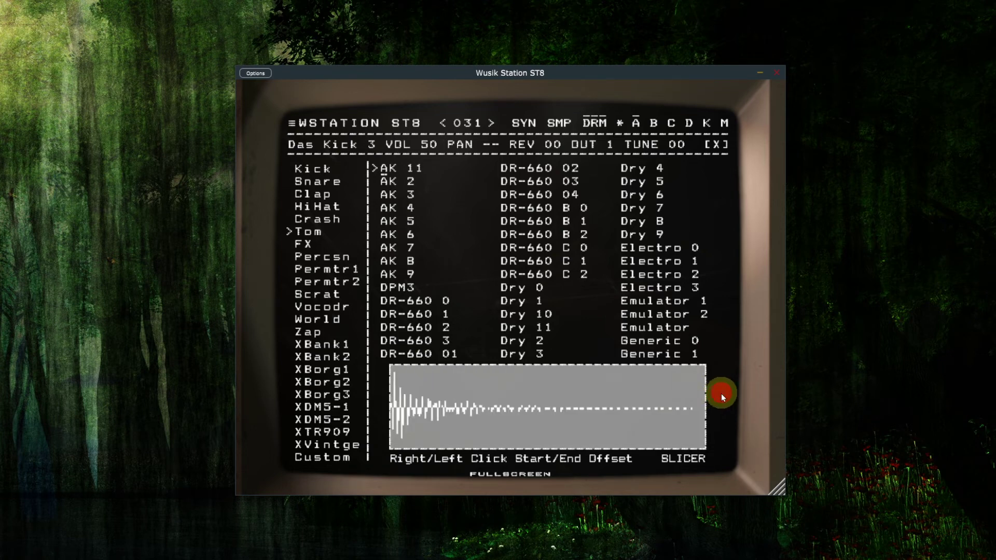
click(378, 396)
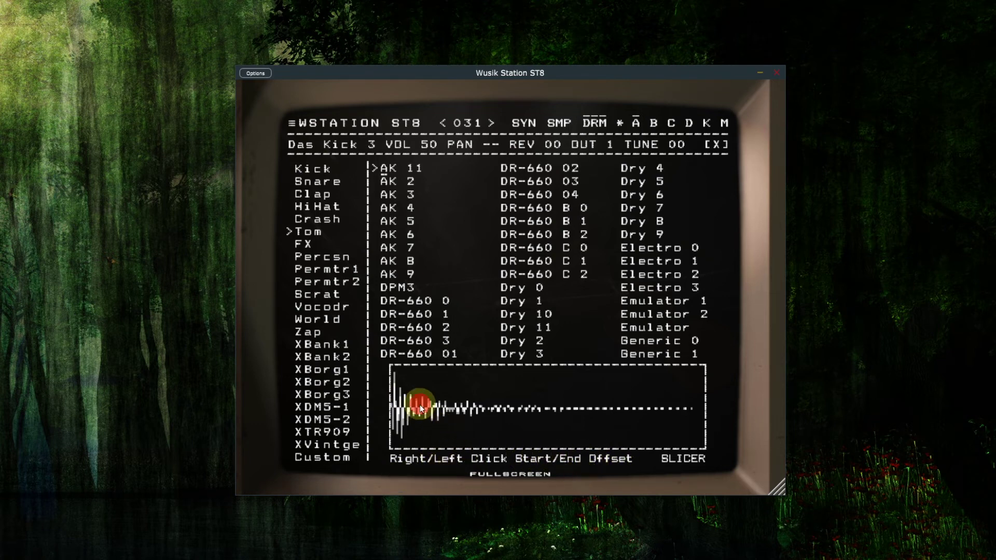
drag(420, 407, 444, 405)
drag(652, 399, 512, 405)
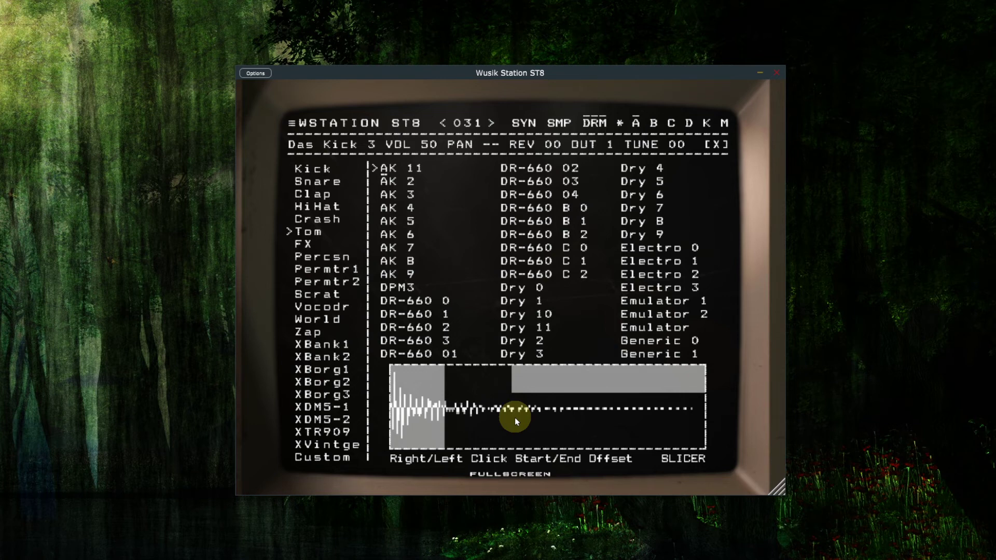
- Turn on the slicer and place slice markers at about 7, 16, 36 and 50 percent of the Tom waveform
click(689, 461)
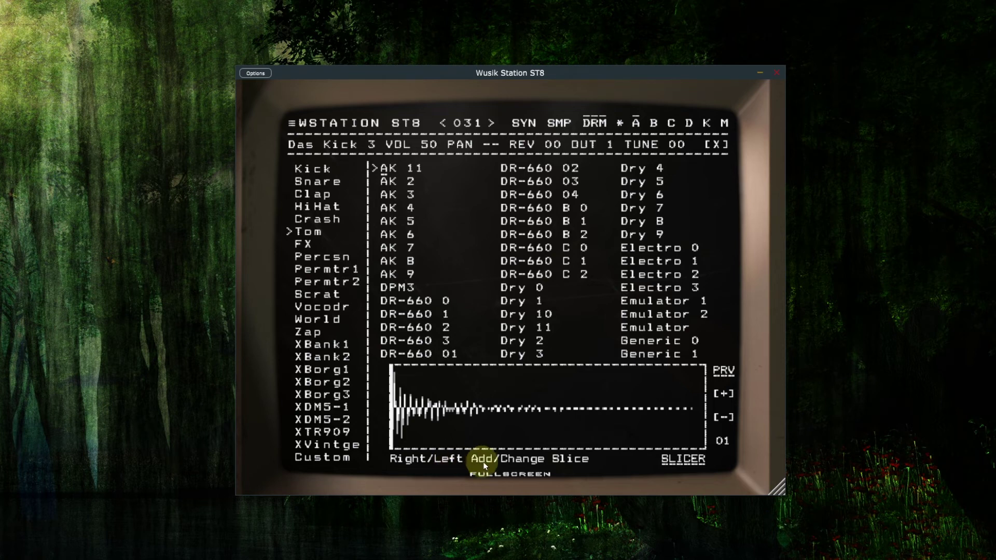
click(435, 407)
mouse_move(434, 407)
mouse_down()
mouse_move(447, 395)
mouse_move(475, 402)
mouse_move(412, 415)
mouse_up()
click(440, 404)
click(504, 401)
click(548, 403)
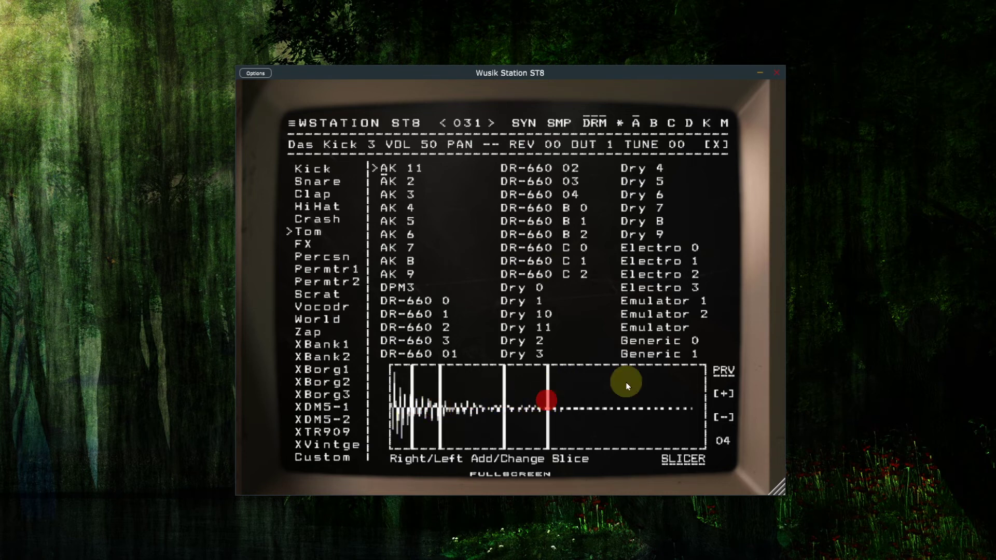
- Load the DRM Slicer Test preset and return from the track options to the pattern grid
click(466, 124)
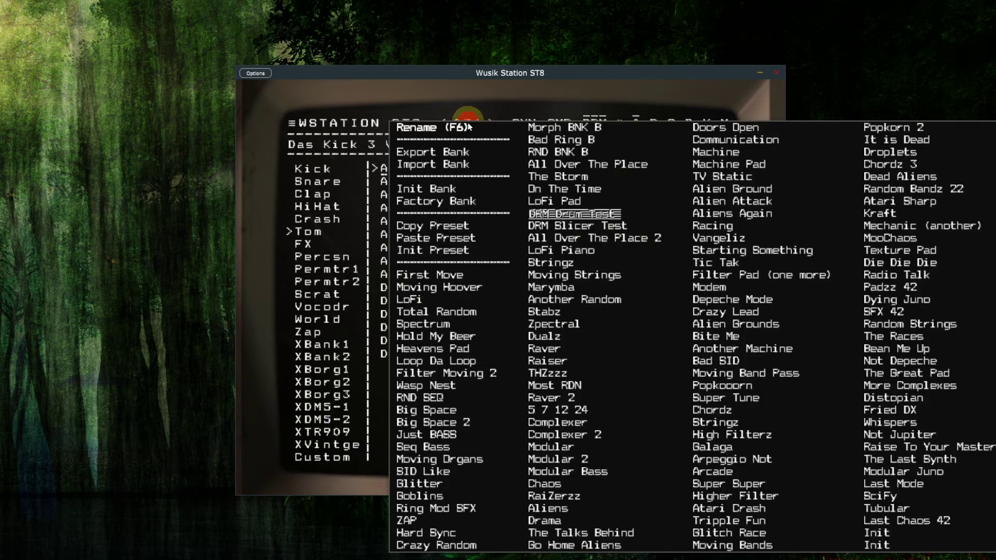
click(586, 229)
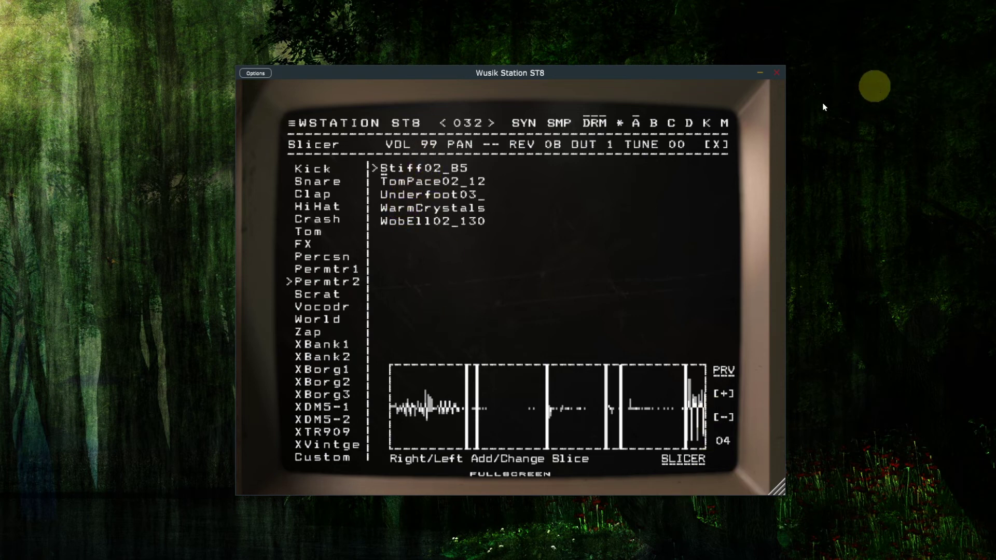
click(719, 145)
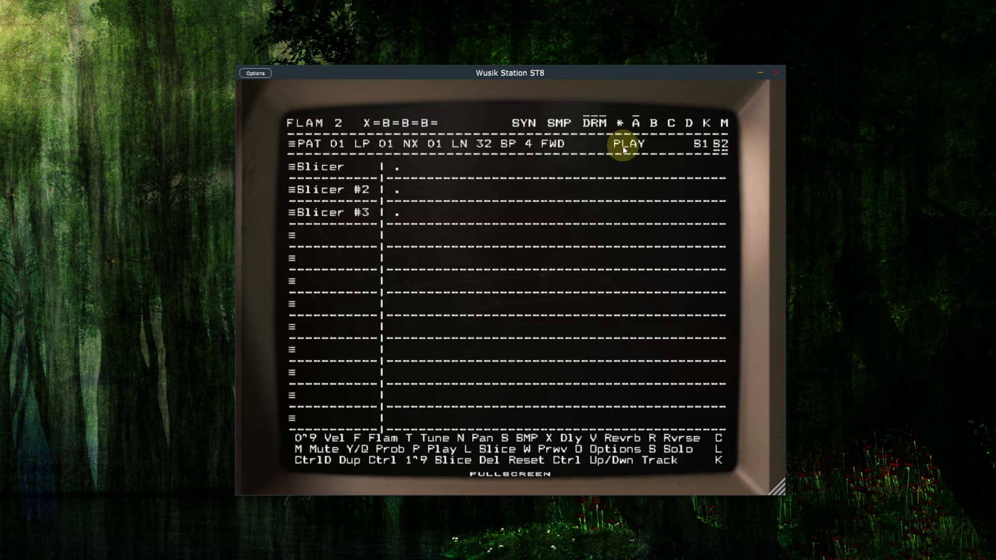
- Show the first 32 steps of the slicer pattern, then play it briefly and stop
click(700, 144)
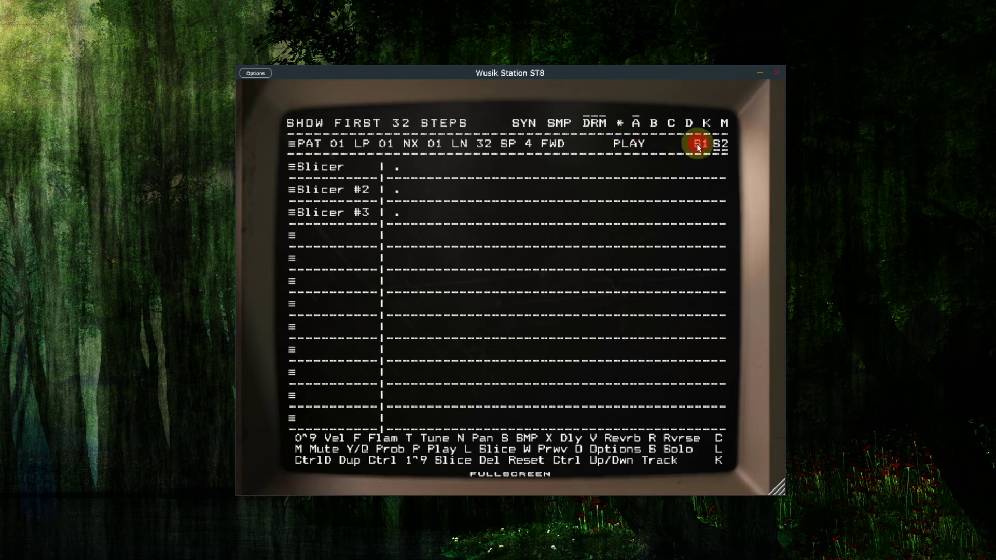
click(627, 146)
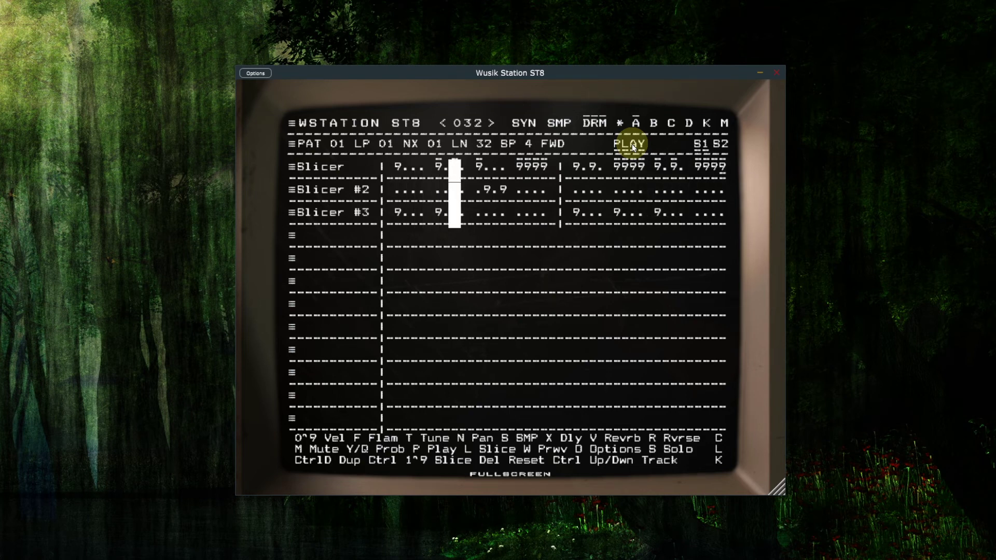
click(633, 149)
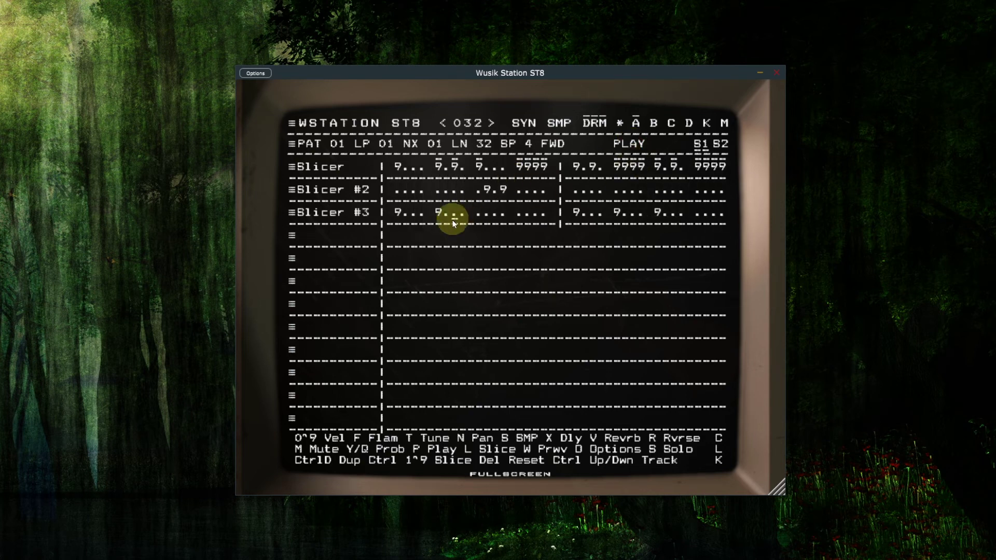
- Select the three slicer tracks in turn and examine the options of Slicer step 5, including the flam patterns
click(366, 168)
click(364, 190)
click(362, 212)
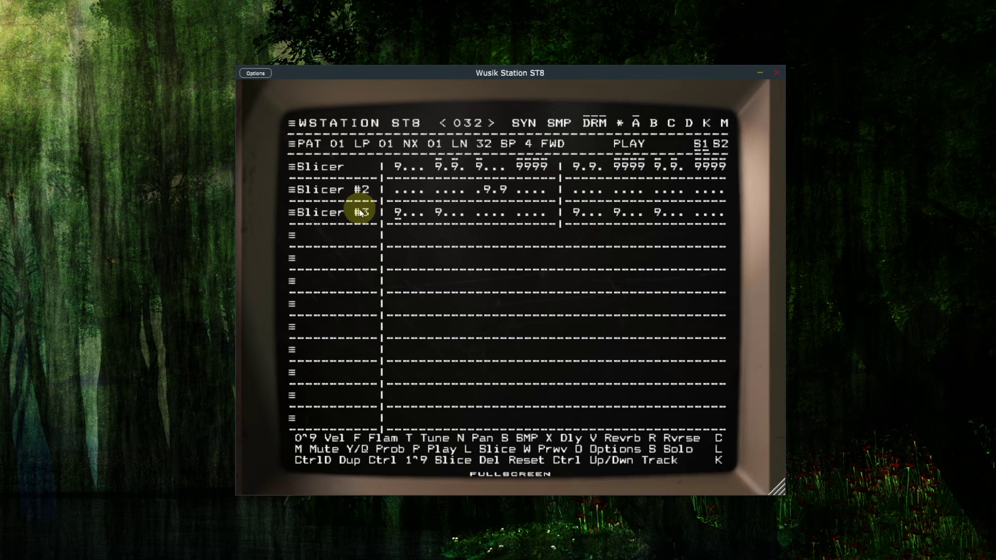
click(358, 166)
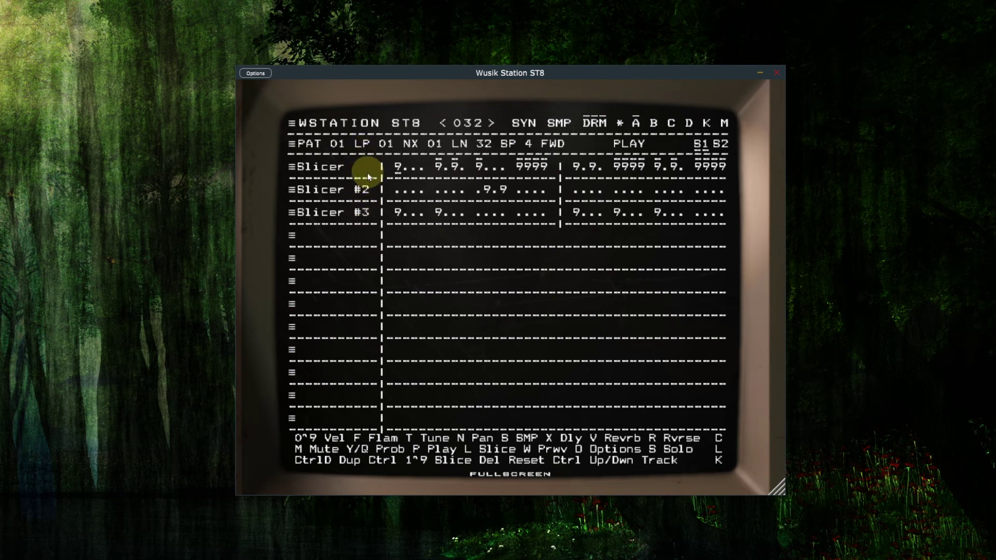
click(368, 209)
click(439, 172)
right_click(438, 170)
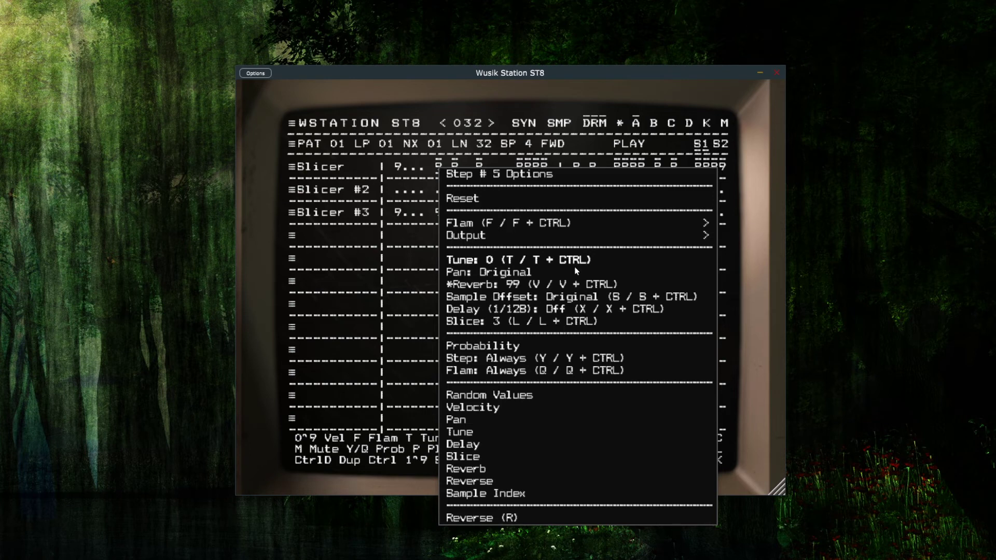
mouse_move(580, 222)
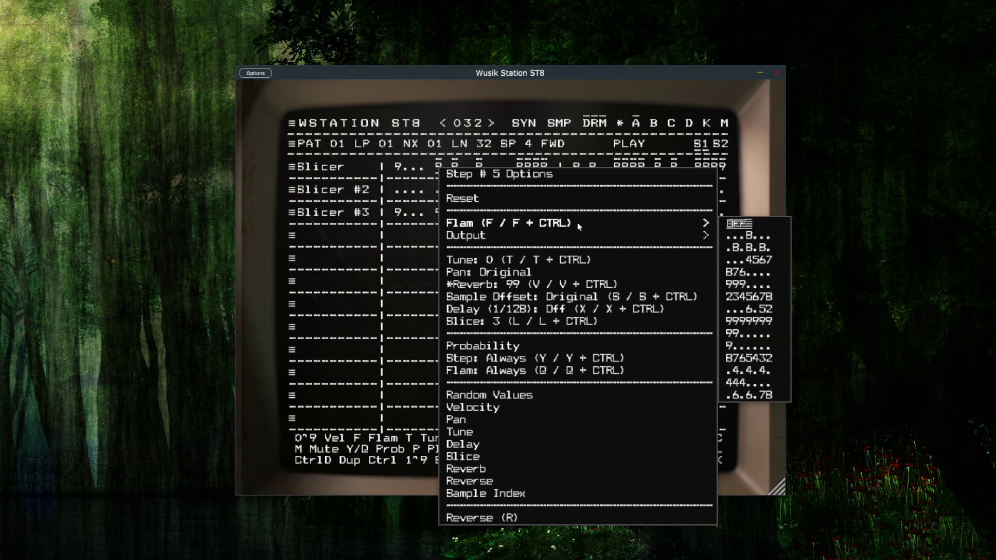
mouse_move(578, 239)
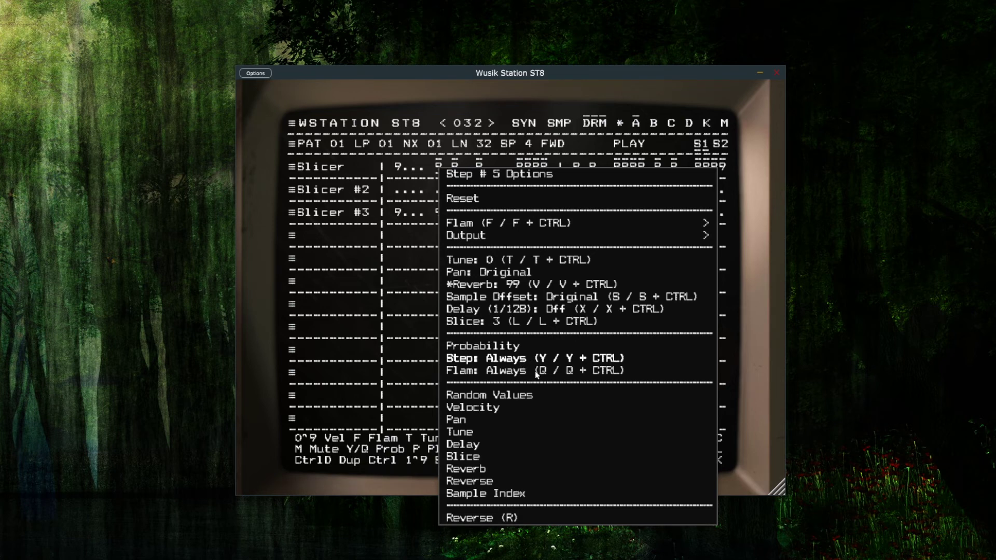
click(555, 86)
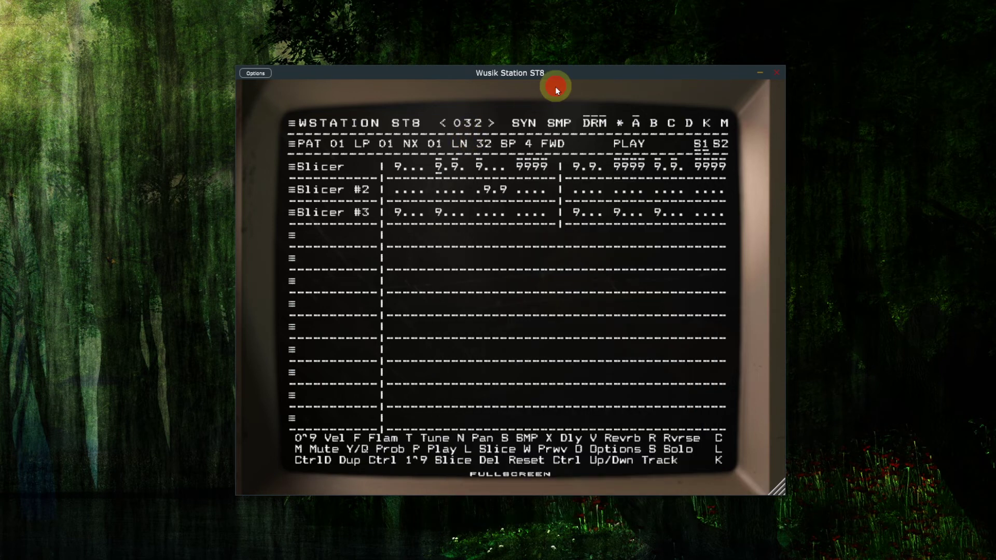
- Clear Slicer step 5 and rework Slicer #2 to velocity 9 hits on steps 4, 8, 9 and 12, playing the pattern
click(437, 166)
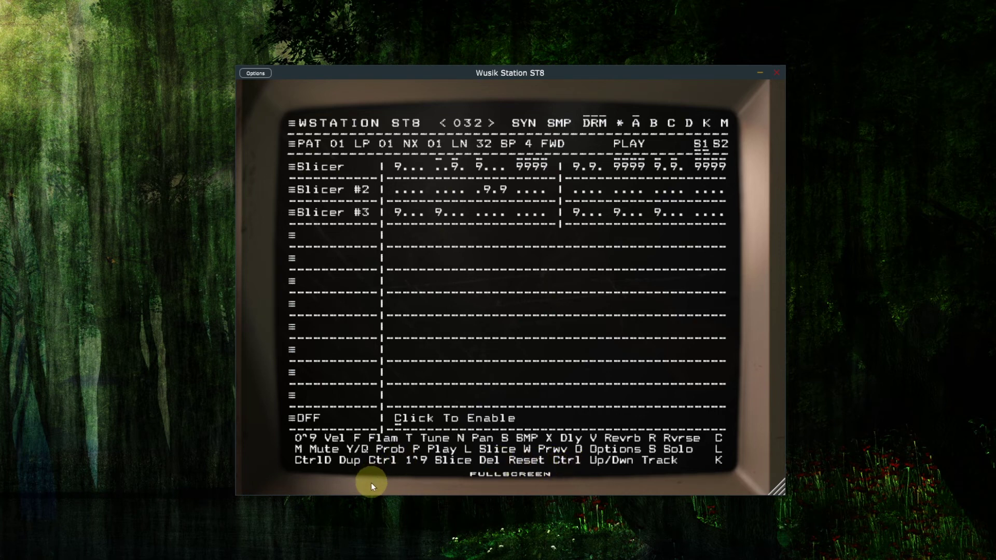
click(435, 195)
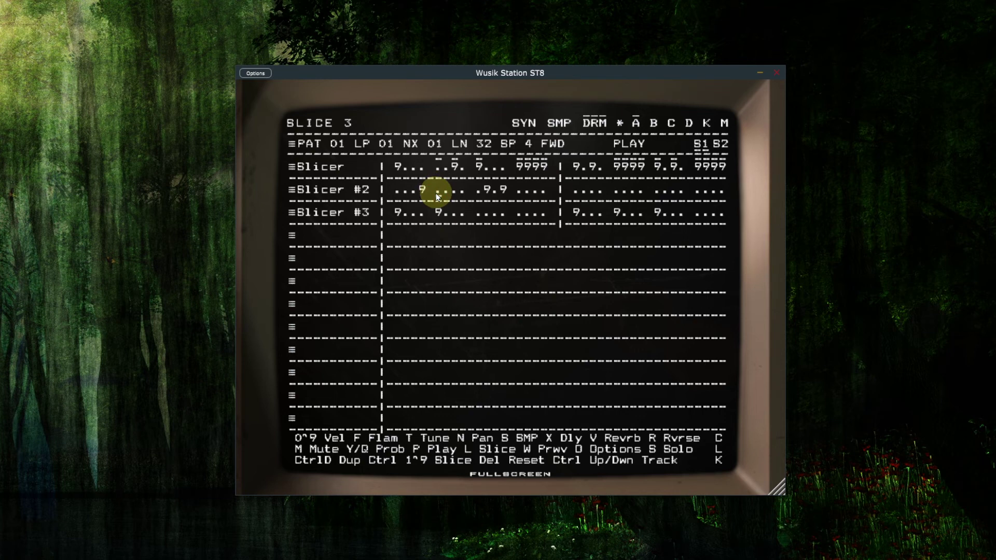
key(ctrl+2)
key(p)
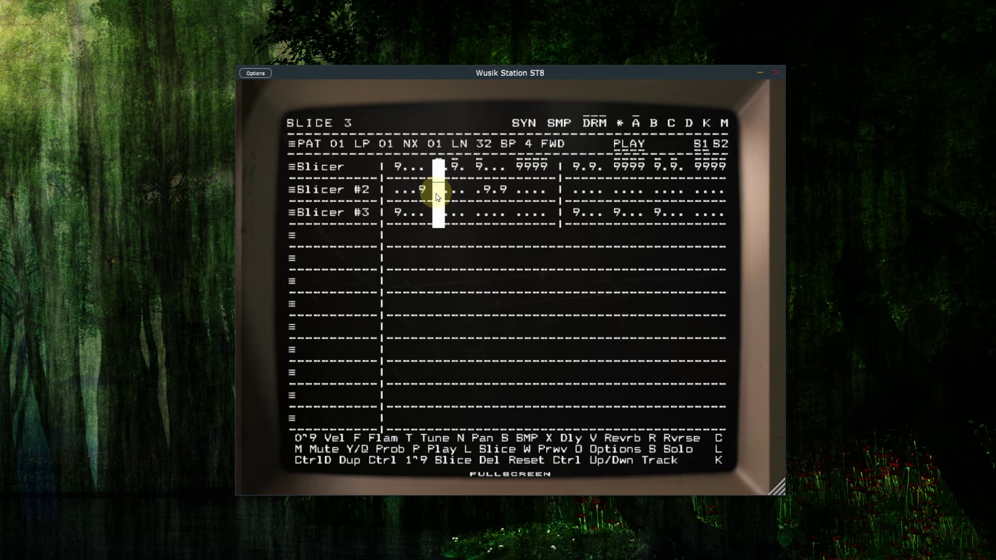
key(p)
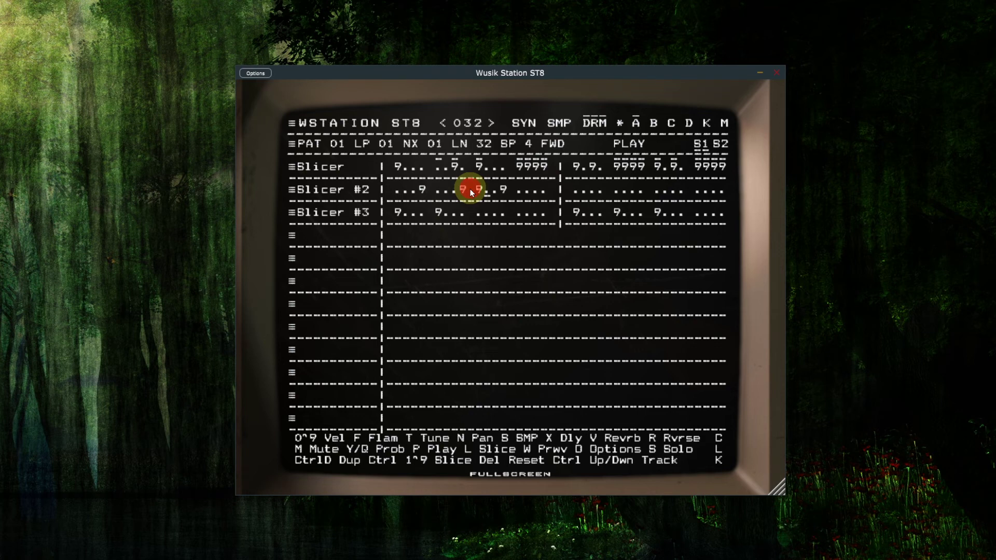
- Cycle Slicer #2 step 10 through slices 3, 1 and 2, finishing on slice 1
key(ctrl+3)
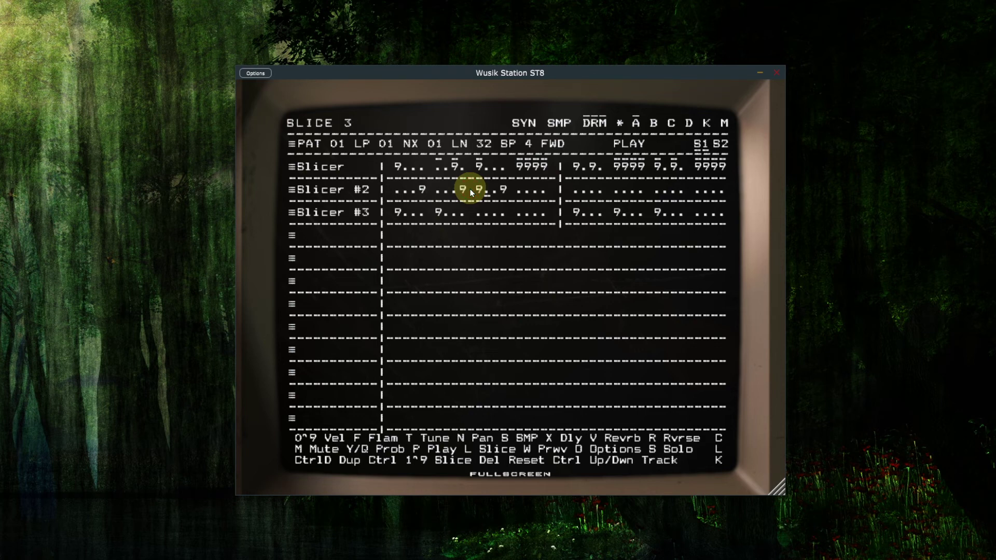
key(ctrl+1)
key(ctrl+2)
key(ctrl+3)
key(ctrl+2)
key(ctrl+1)
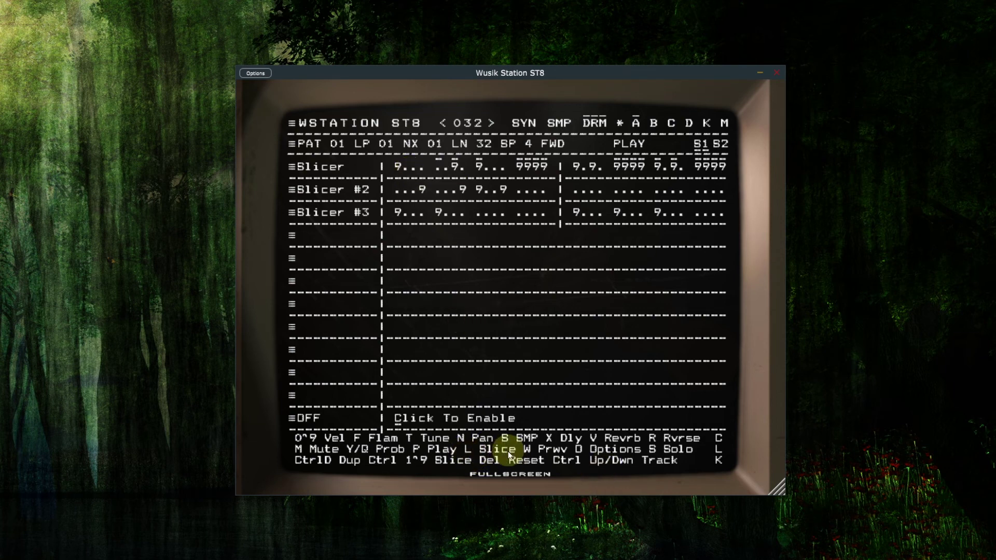
- Cycle Slicer #3 step 3 through slices 1 to 4, finishing on slice 2
click(415, 214)
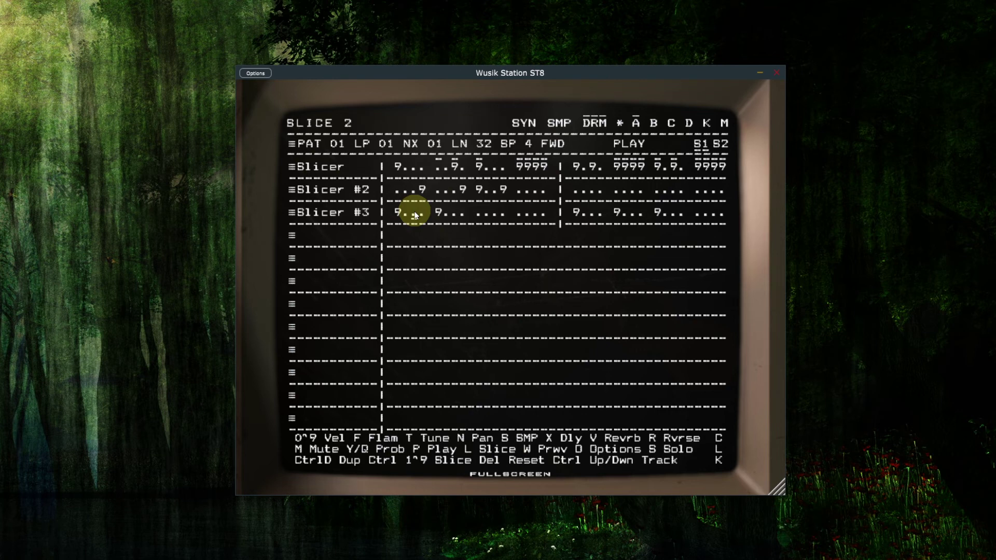
key(ctrl+3)
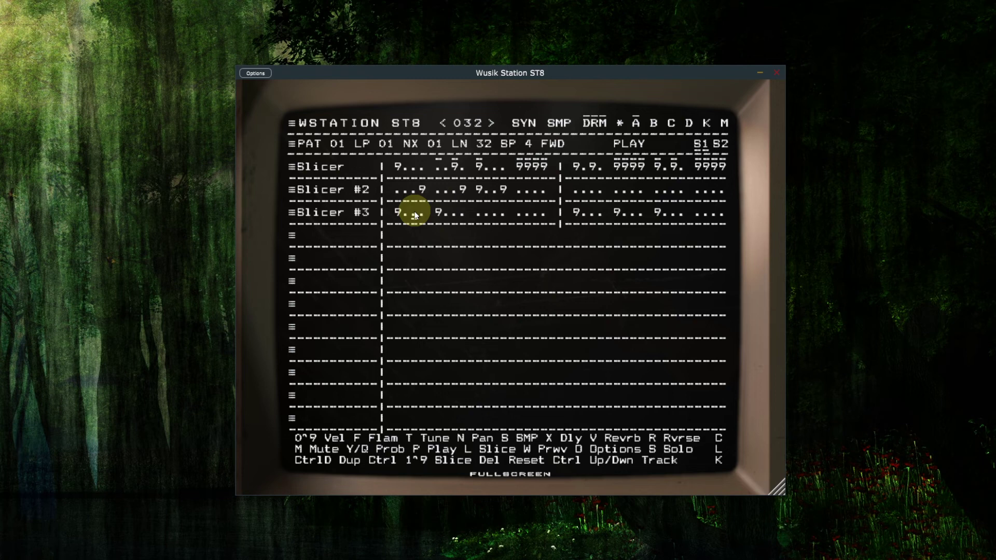
key(ctrl+4)
key(ctrl+3)
key(ctrl+2)
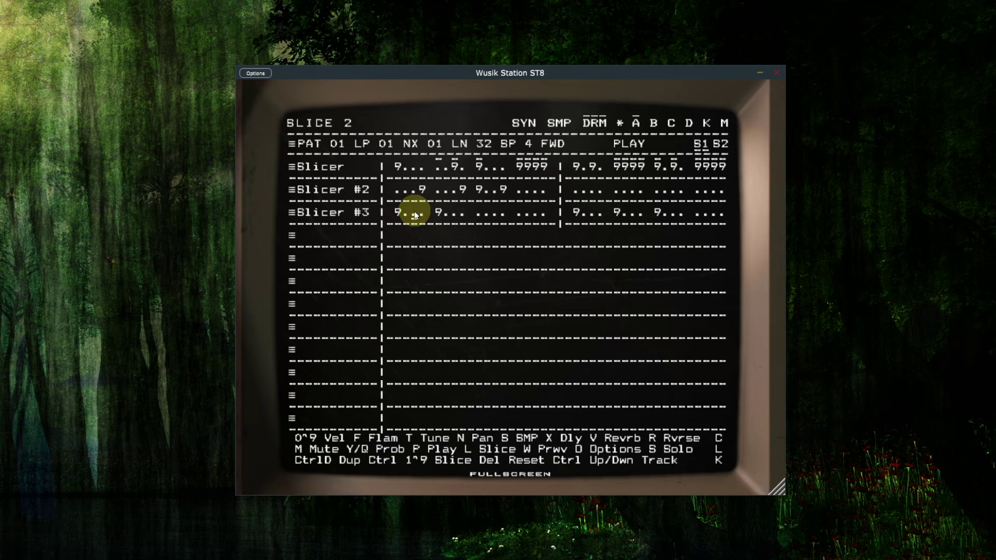
key(ctrl+1)
key(ctrl+2)
- Step the tuning of Slicer #3 step 3 up and down repeatedly, and reset the step
key(t)
key(t)
key(t)
key(t)
key(t)
key(t)
key(shift+t)
key(shift+t)
key(shift+t)
key(shift+t)
key(shift+t)
key(shift+t)
key(shift+t)
key(shift+t)
key(shift+t)
key(shift+t)
key(Delete)
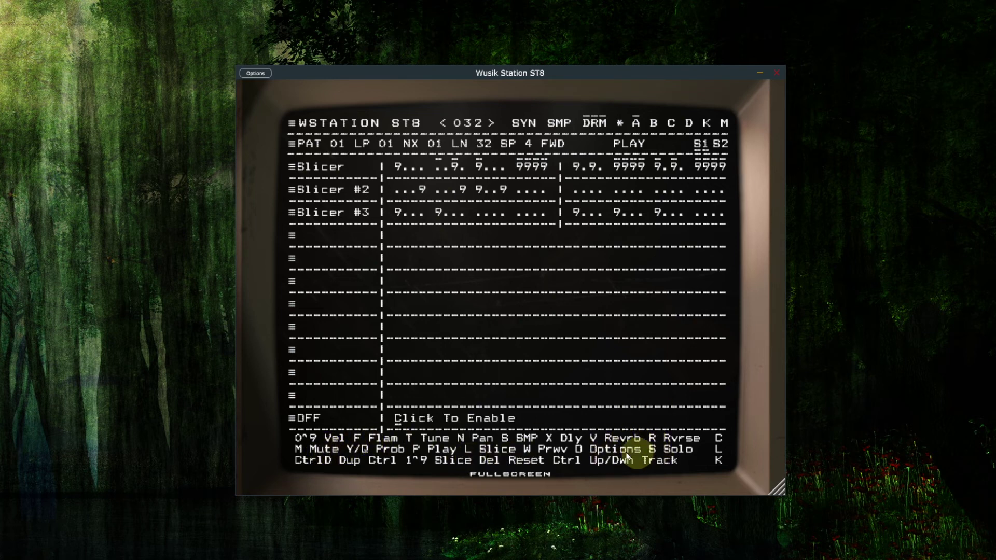
- Review the options of Slicer step 5 and load the last Init preset in the bank
right_click(439, 170)
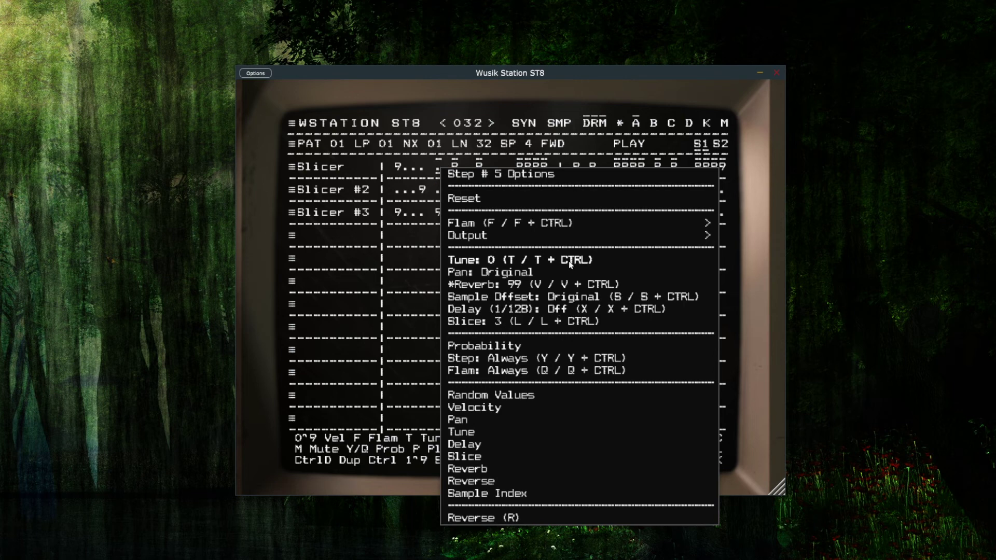
click(528, 82)
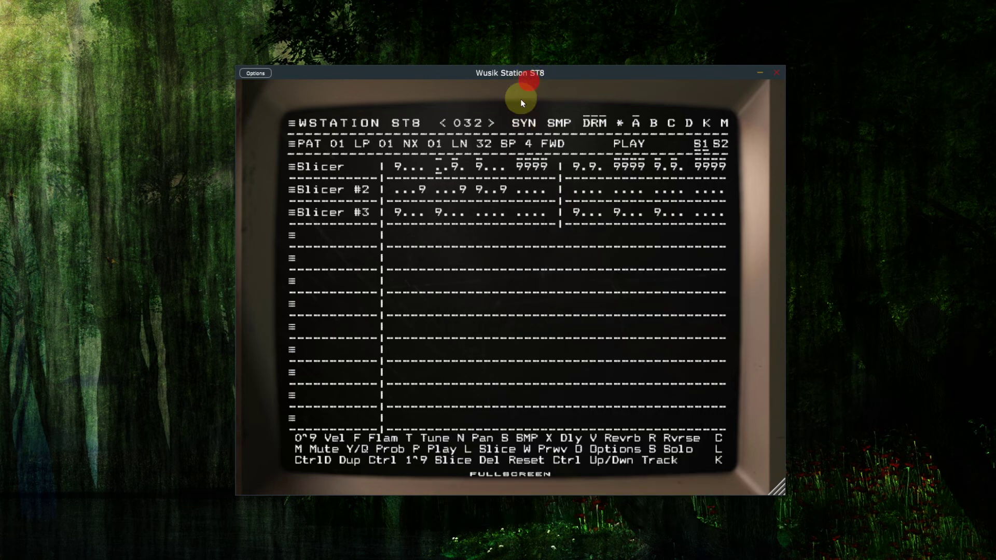
click(469, 127)
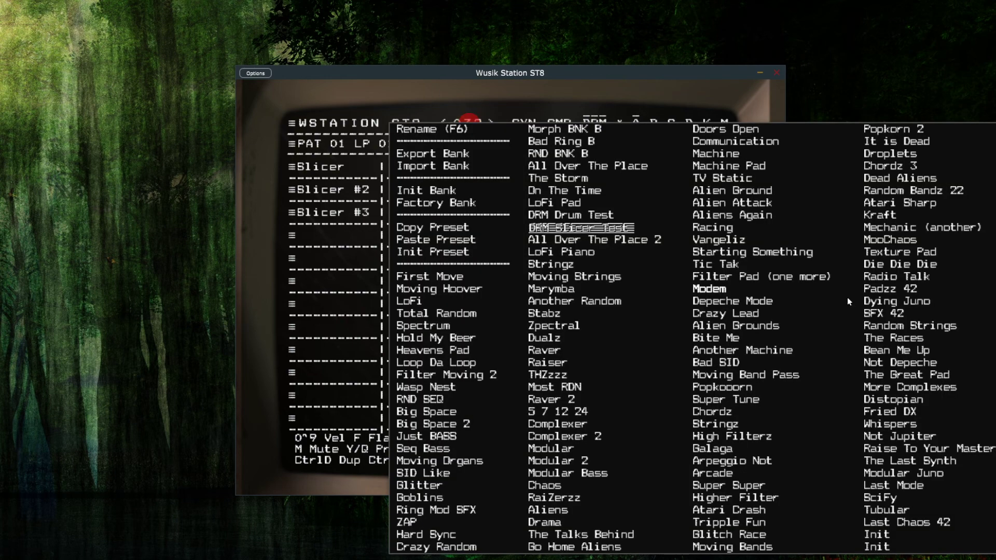
click(889, 551)
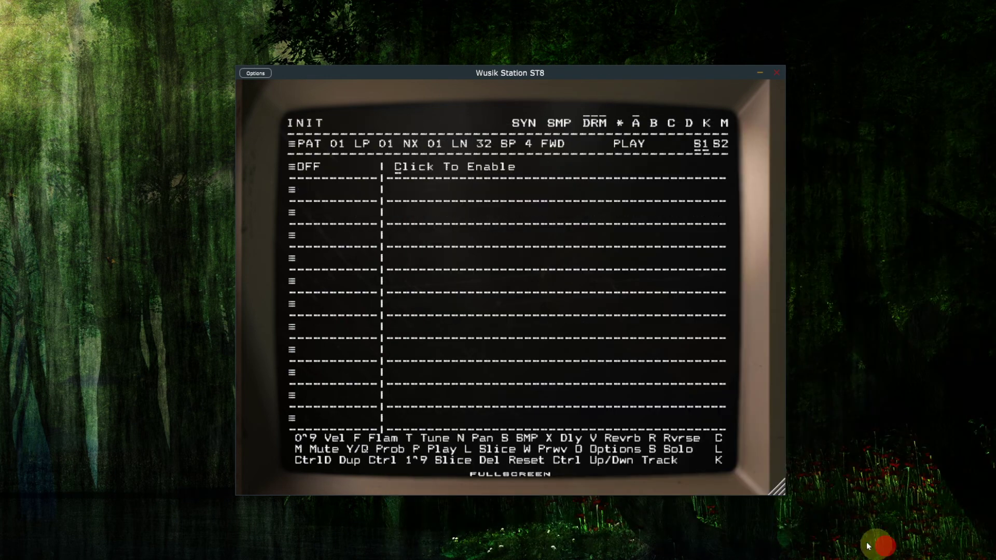
- Enable the first drum track and assign it the HiHat sample 3D 3
click(329, 167)
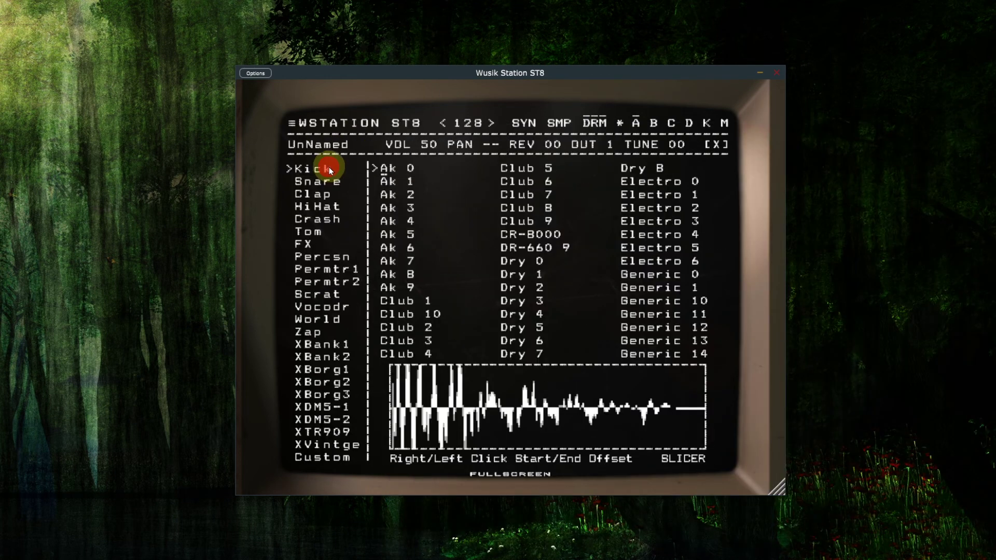
click(317, 207)
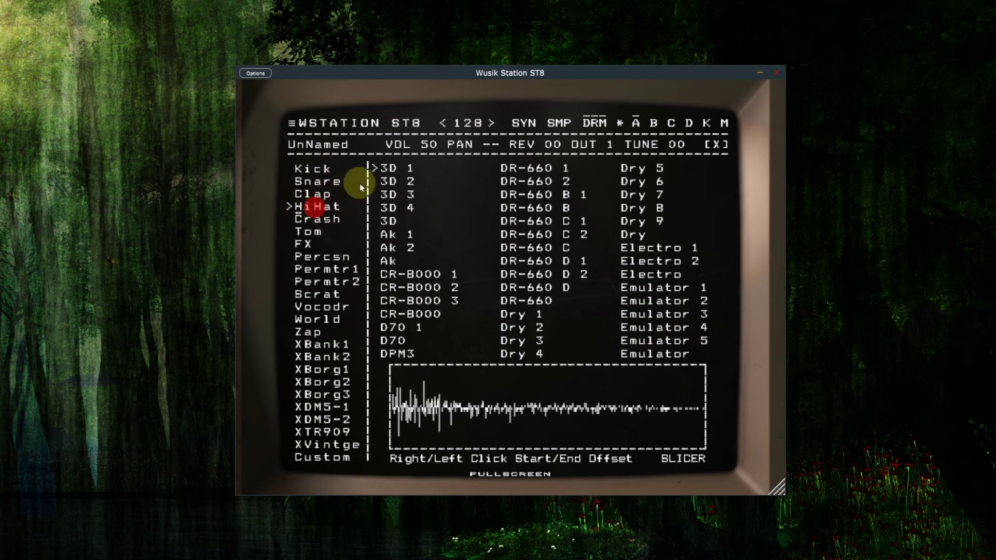
click(407, 183)
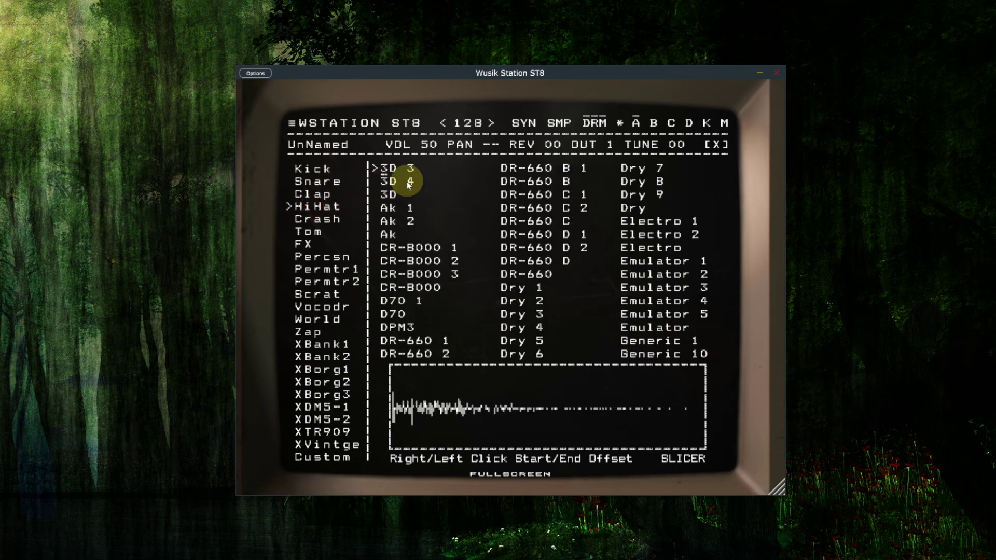
click(715, 144)
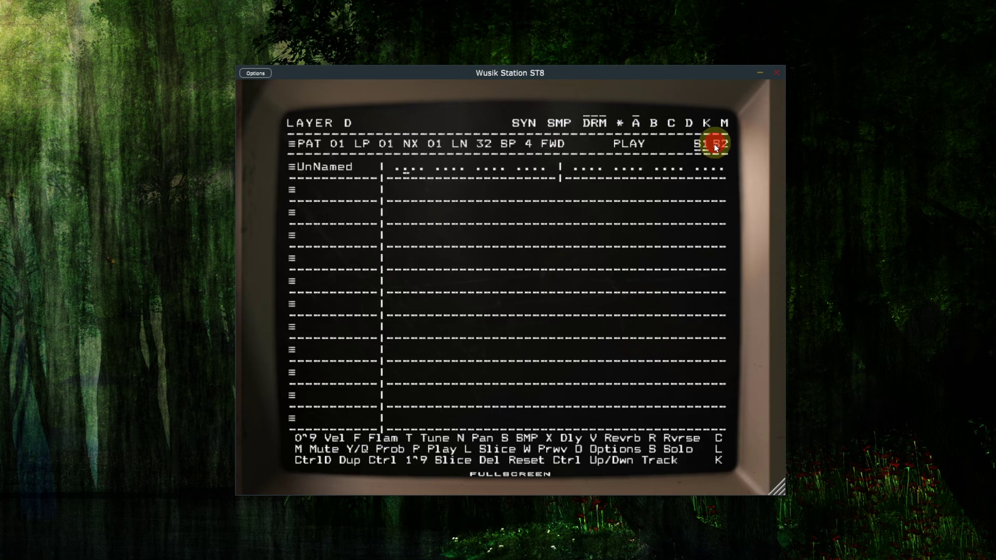
- Set the pattern length to 16 steps and fill the track with the repeating velocities 9, 2, 3, 4
scroll(484, 144, down, 3)
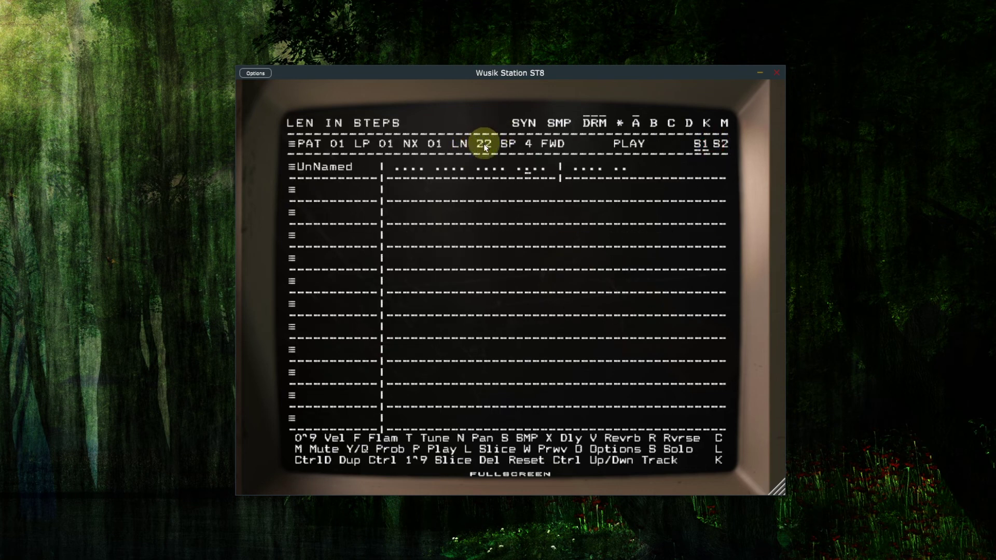
scroll(483, 144, up, 1)
scroll(485, 145, up, 3)
scroll(483, 143, up, 1)
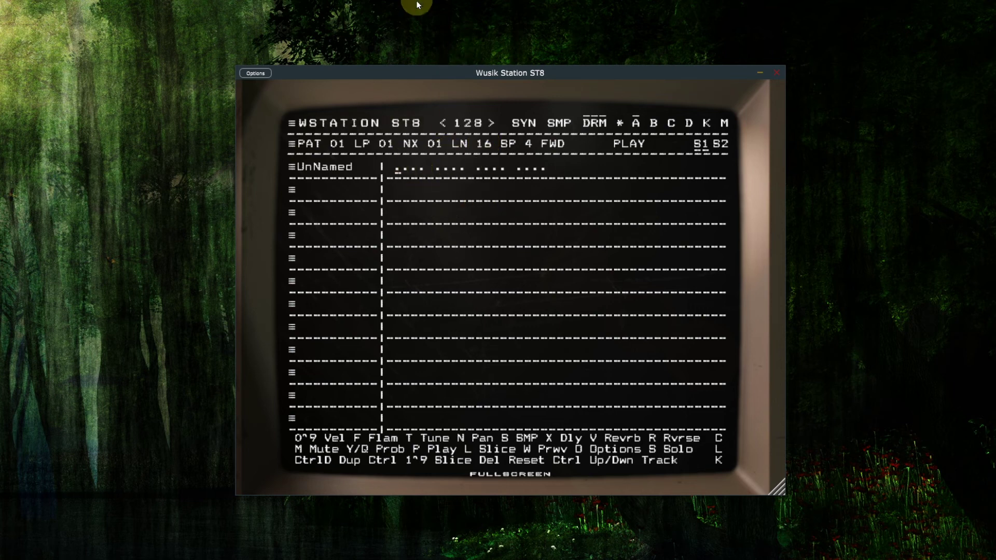
text(9234 9234 9234 9234)
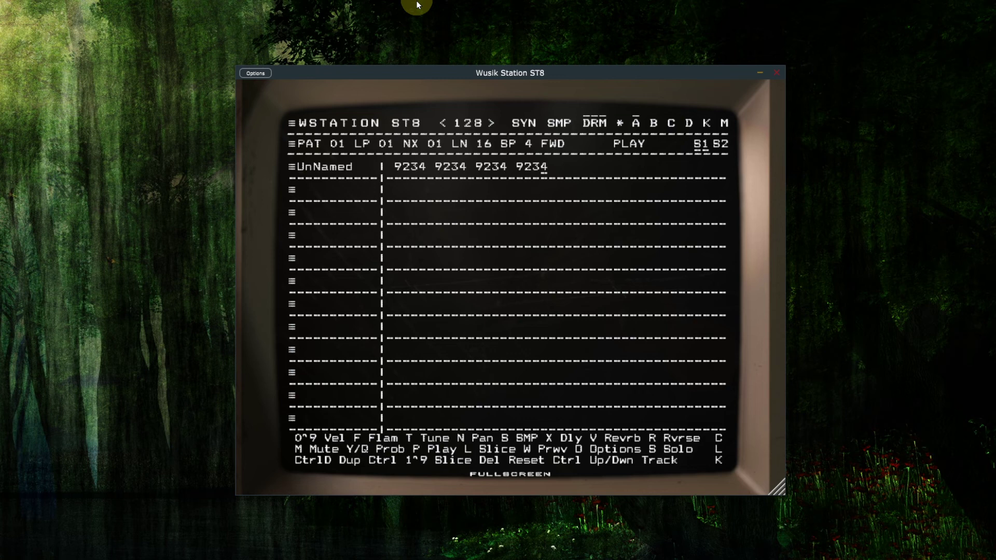
- Add flams to steps 15 and 16, and play the pattern briefly
key(f)
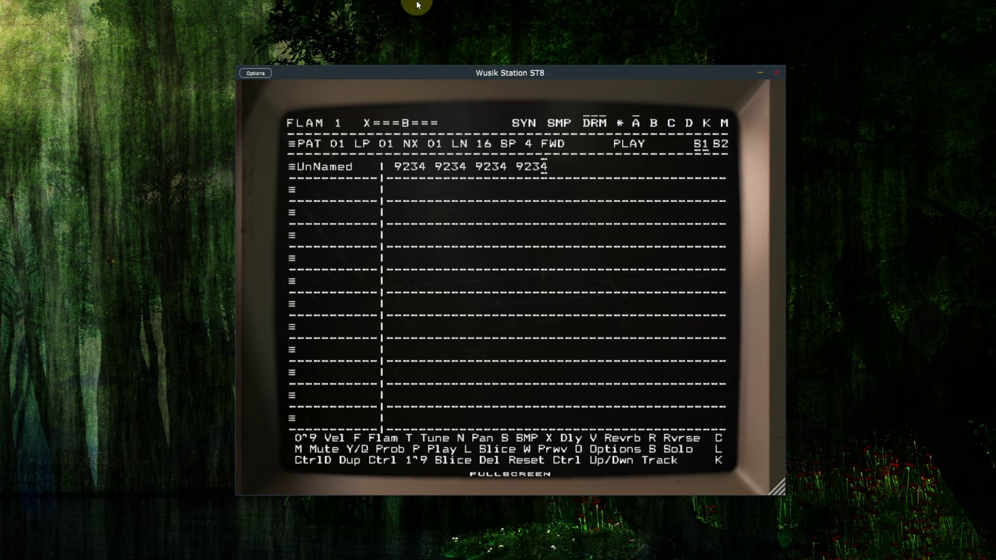
key(2)
key(5)
key(4)
key(3)
key(2)
key(1)
key(2)
key(1)
key(space)
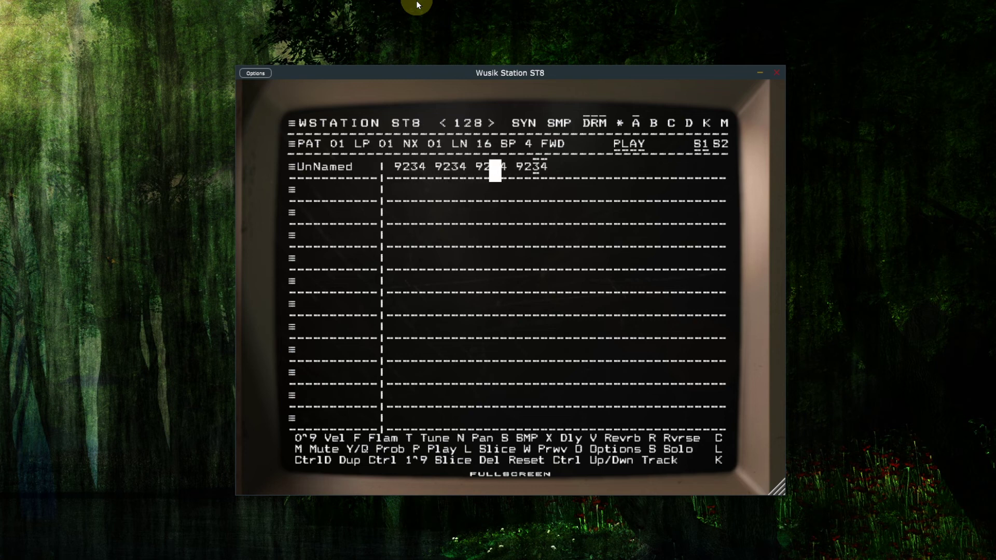
key(space)
click(559, 124)
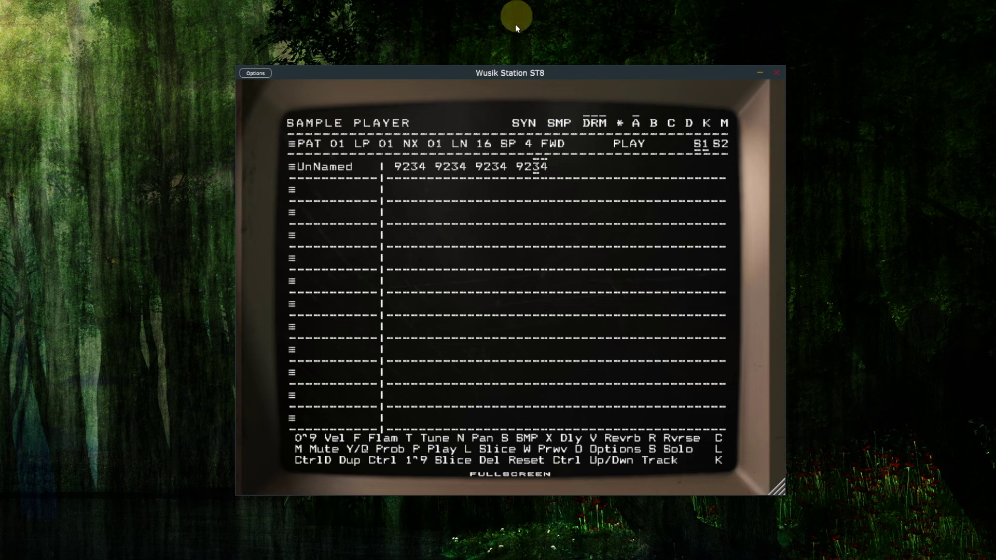
- Turn on the random Sample Index option for step 15
right_click(538, 169)
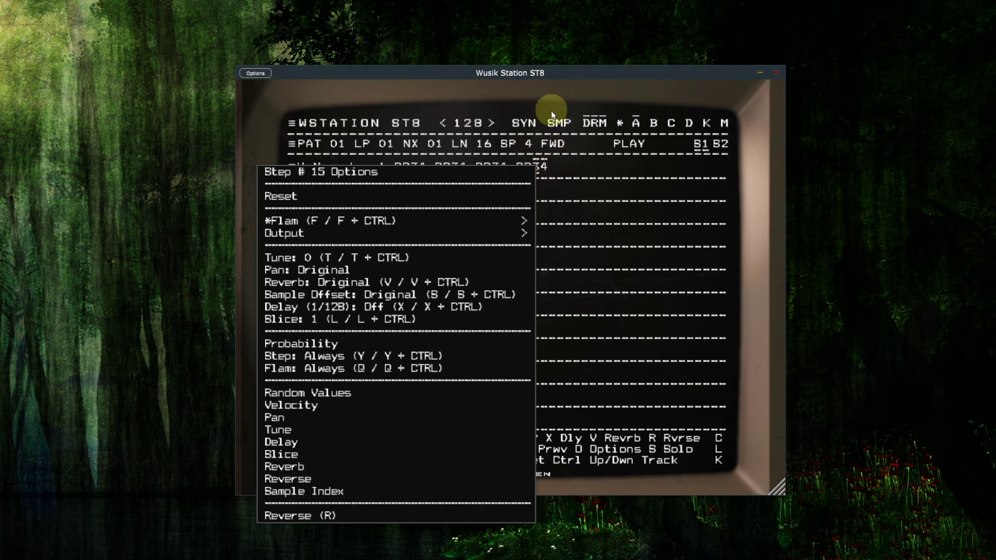
click(322, 492)
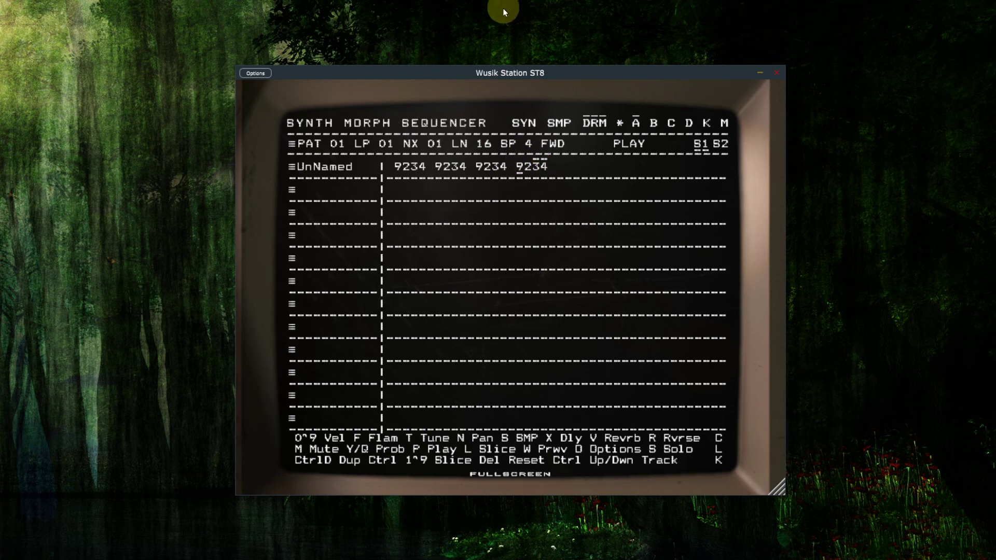
- Clear all steps of the track and enter velocity 9 on step 1
key(Right)
key(Right)
key(Right)
key(Delete)
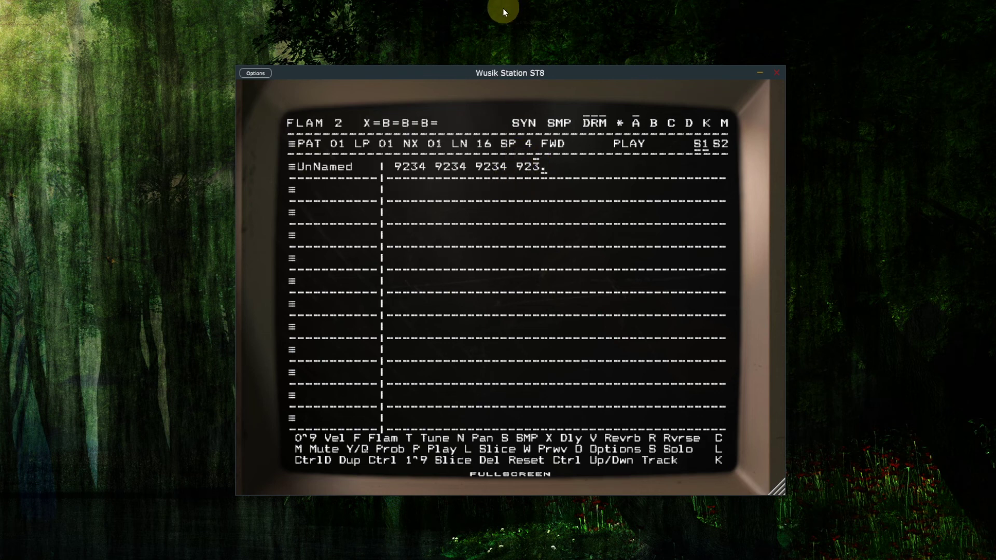
key(Left)
key(Delete)
key(Left)
key(Left)
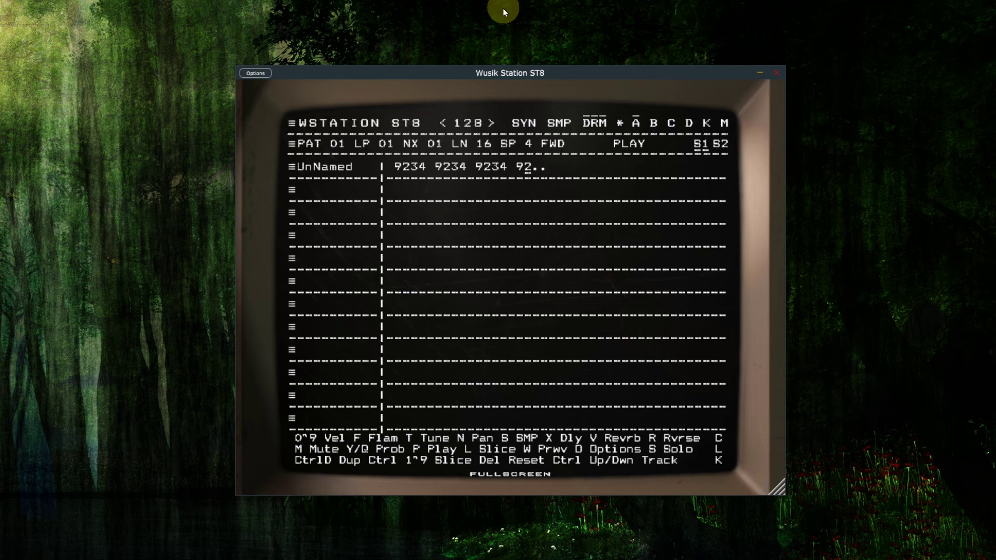
key(Left)
key(Left)
key(Delete)
key(Delete)
key(Delete)
key(Delete)
key(Delete)
key(Delete)
key(Delete)
key(Delete)
key(Delete)
key(Delete)
key(Delete)
key(Delete)
key(Delete)
key(Delete)
key(Delete)
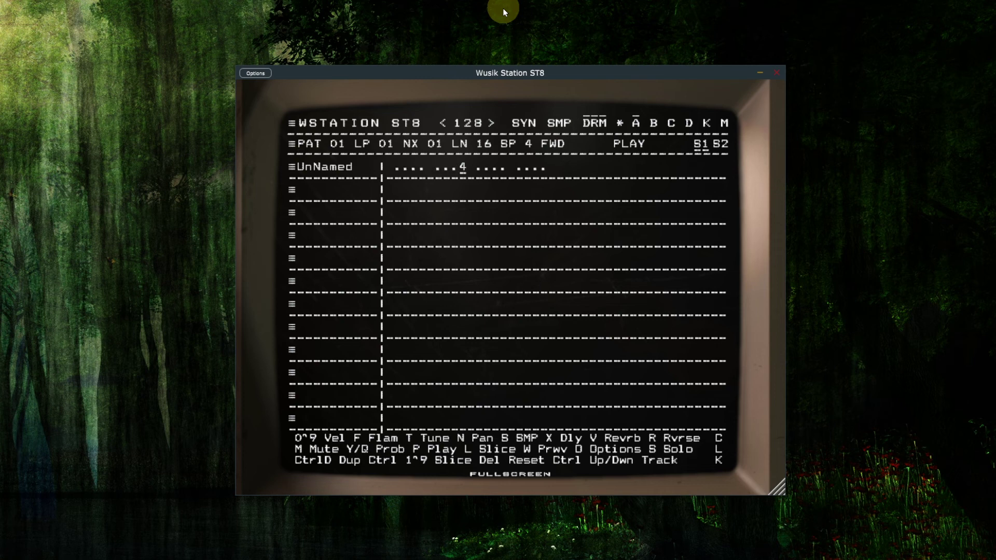
key(Left)
key(Left)
key(9)
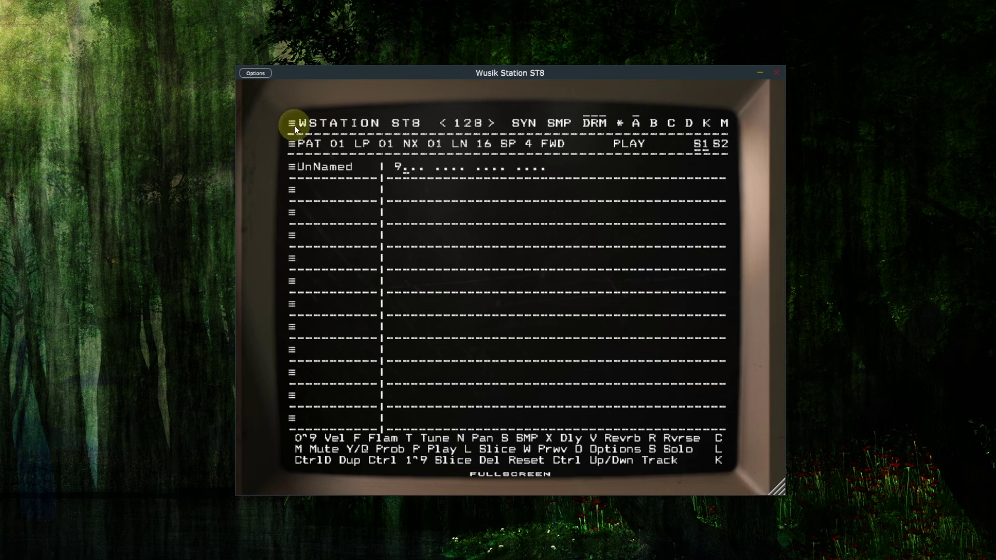
- Enable random Sample Index on step 1 and set its sample offset to 10
right_click(399, 169)
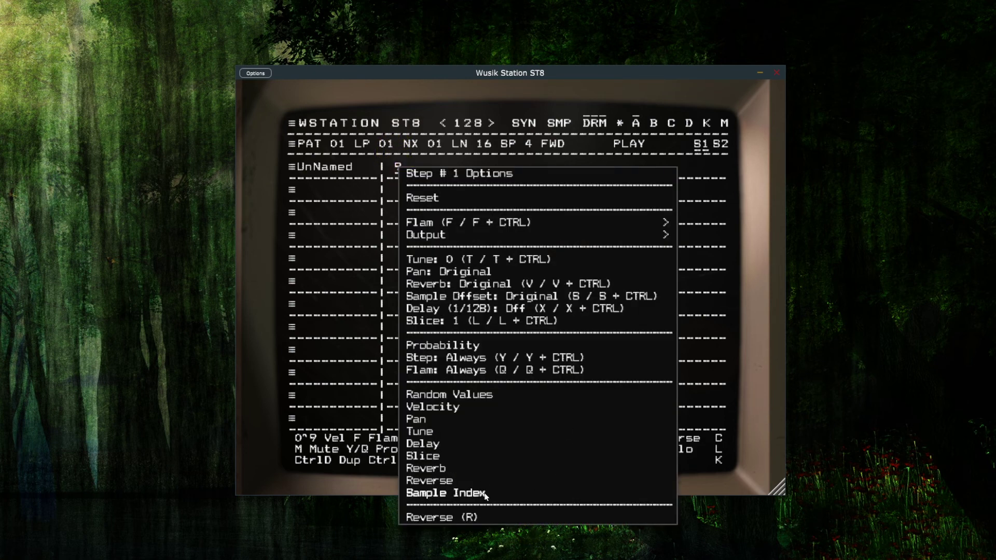
click(485, 493)
right_click(397, 167)
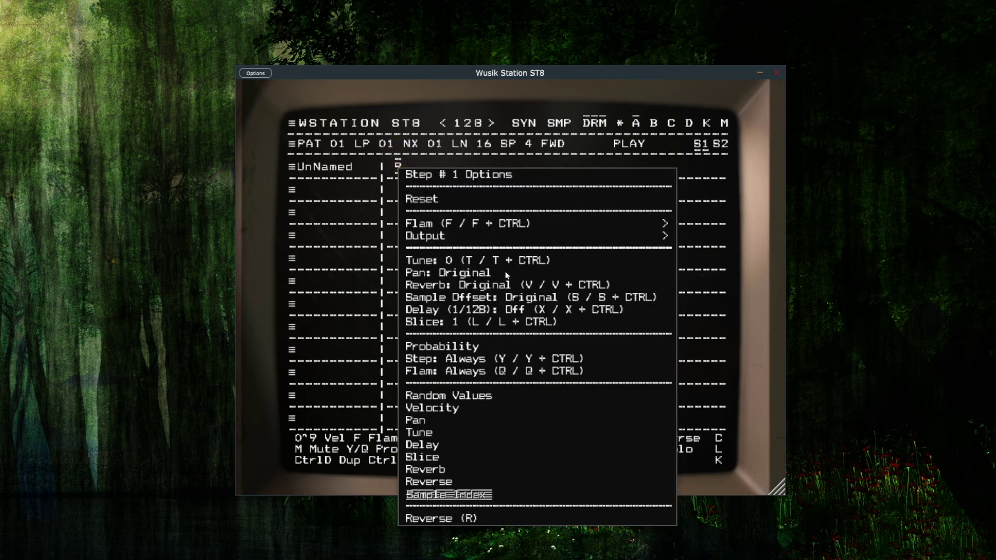
click(591, 298)
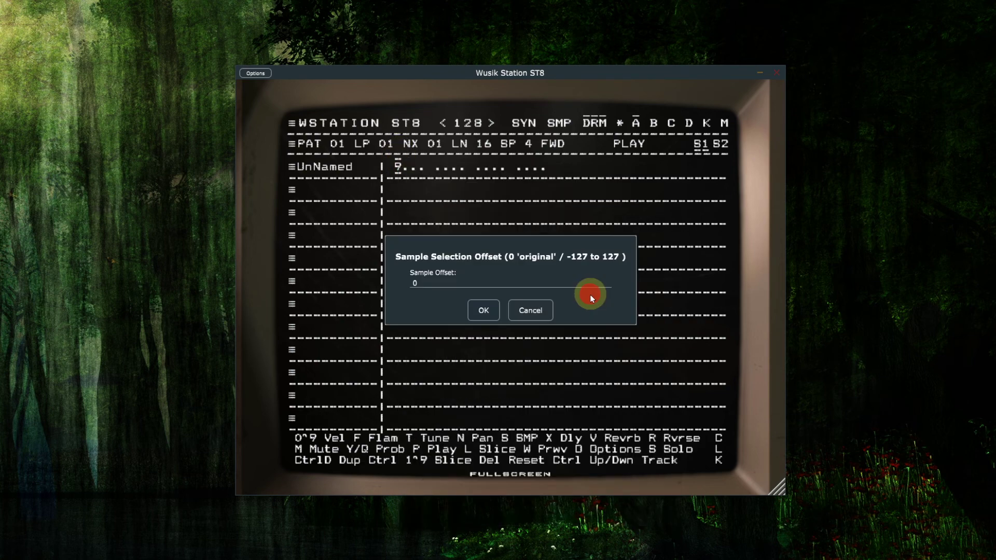
click(520, 281)
text(10)
click(483, 309)
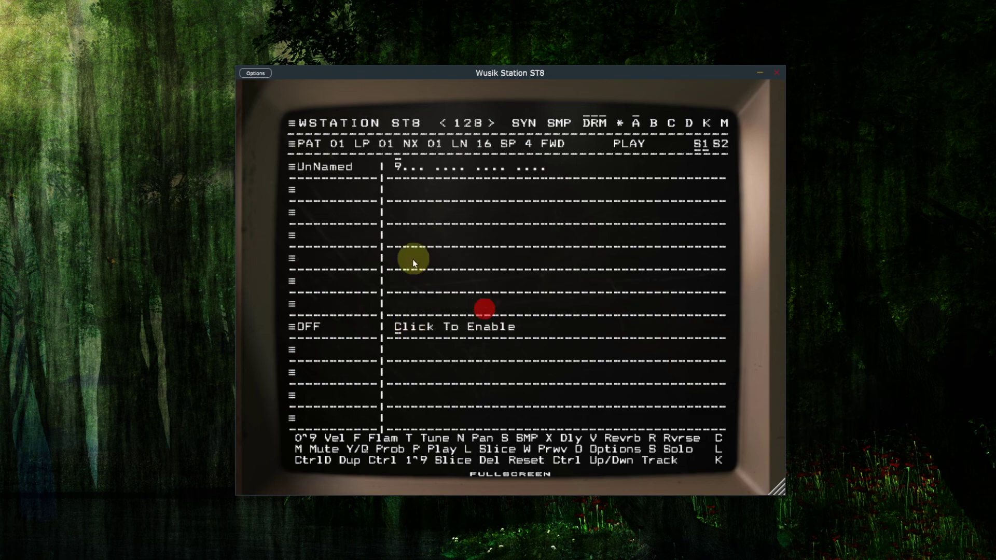
- Review the track's HiHat sample list, and switch to layer D and back to layer A
click(349, 164)
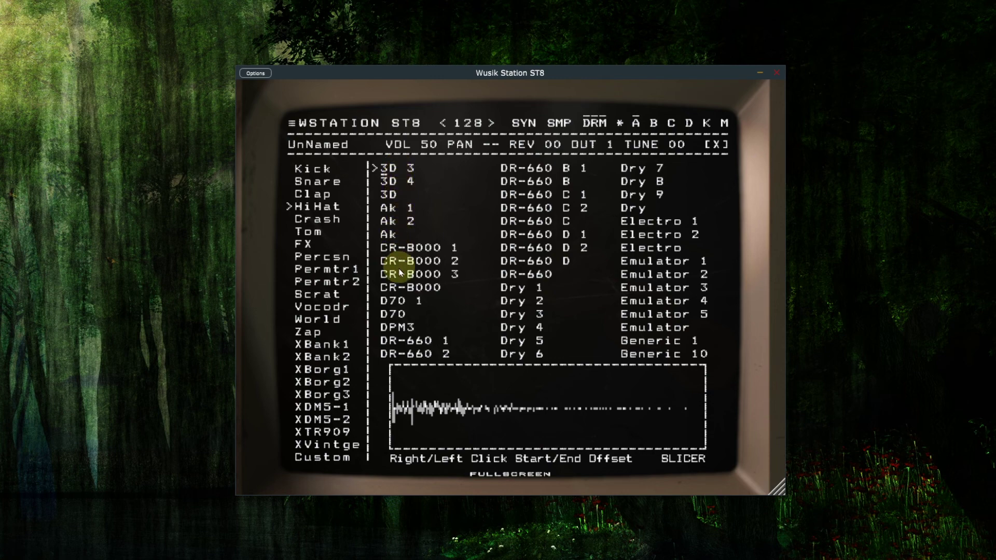
click(717, 148)
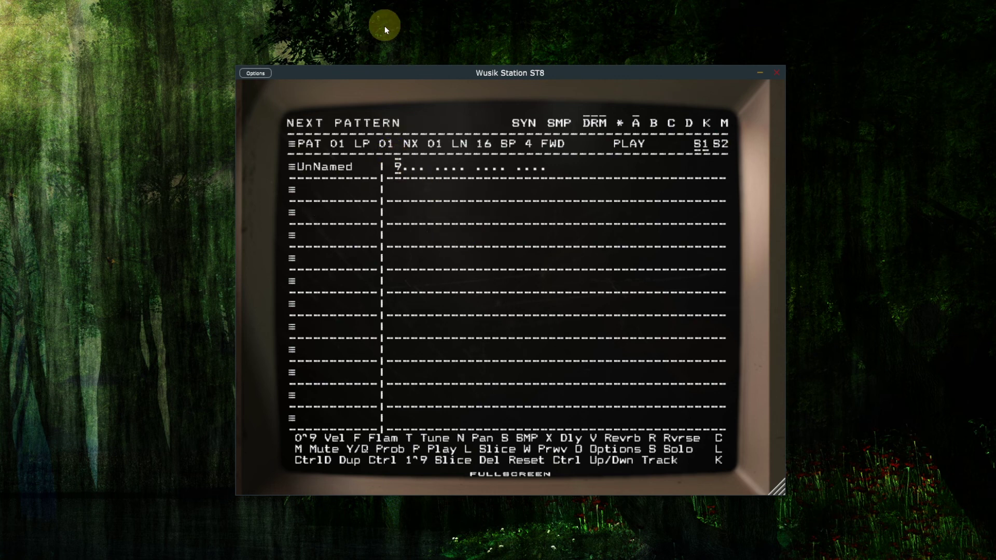
key(F4)
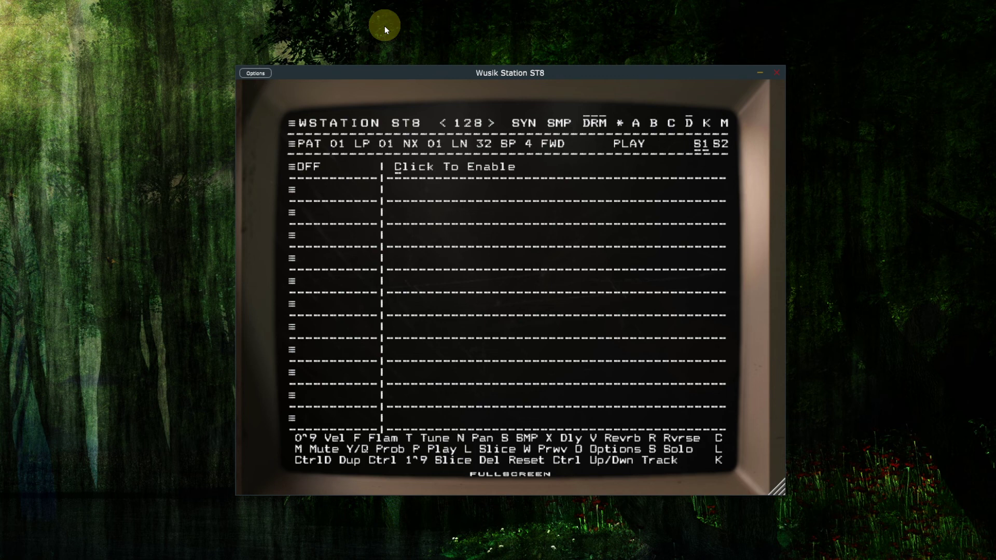
key(F1)
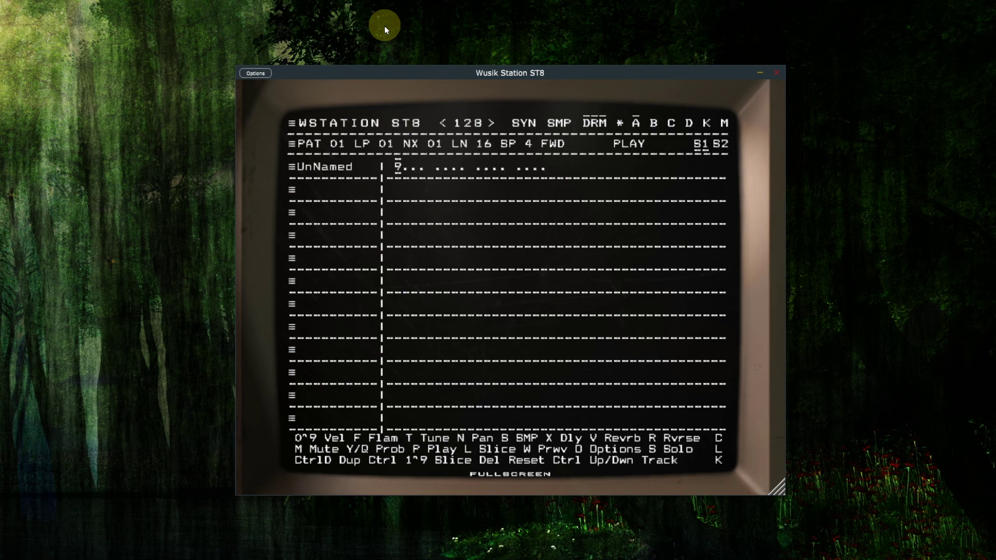
- Duplicate step 1 with its velocity 9 and options across all 16 steps, and play the pattern briefly
text(9999 999)
text(9 9999 99)
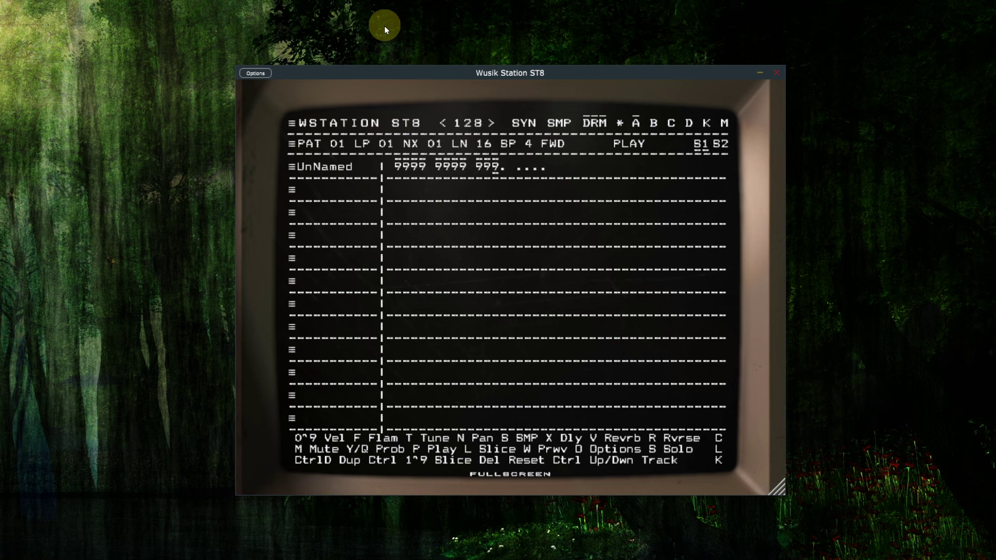
text(9)
key(space)
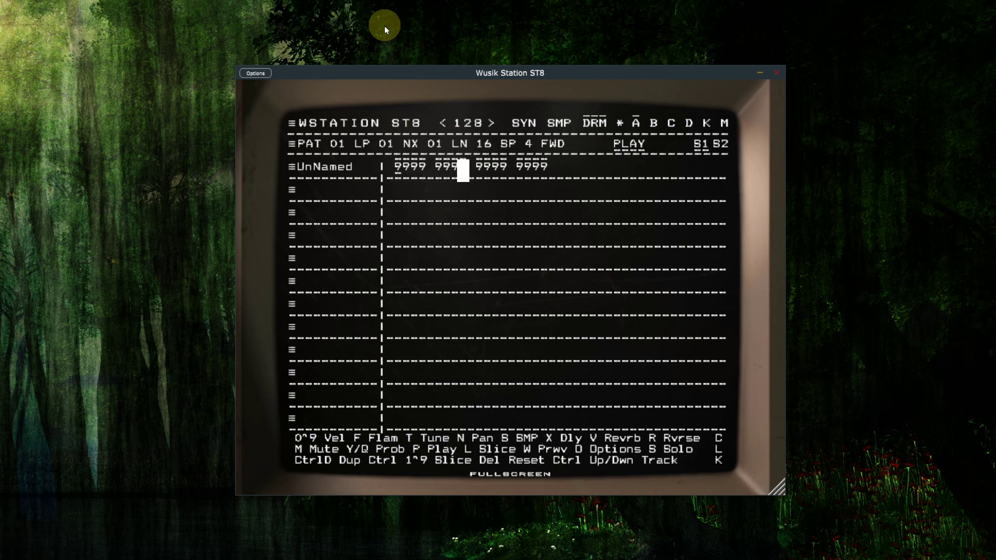
key(space)
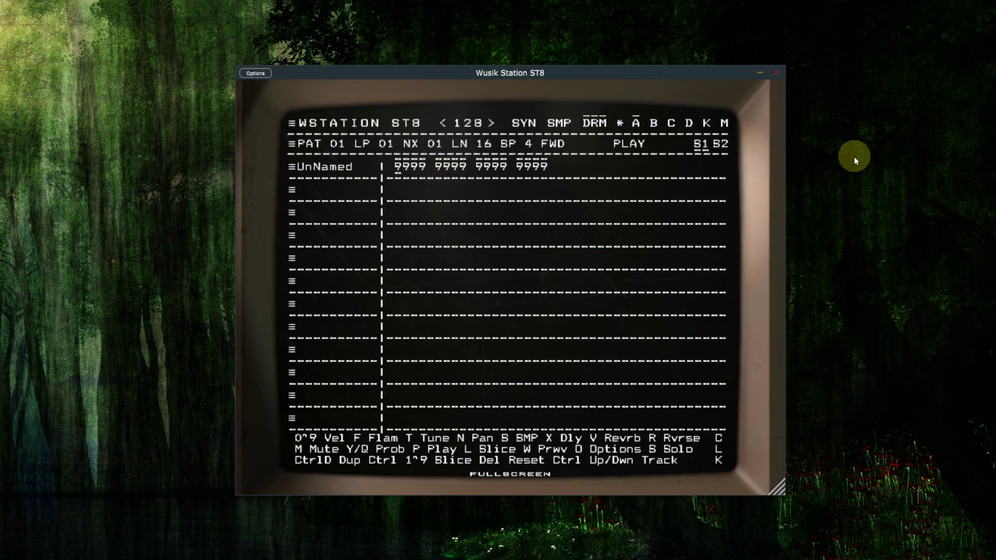
- Review the options of step 1 and the drum machine settings without changing them
right_click(399, 171)
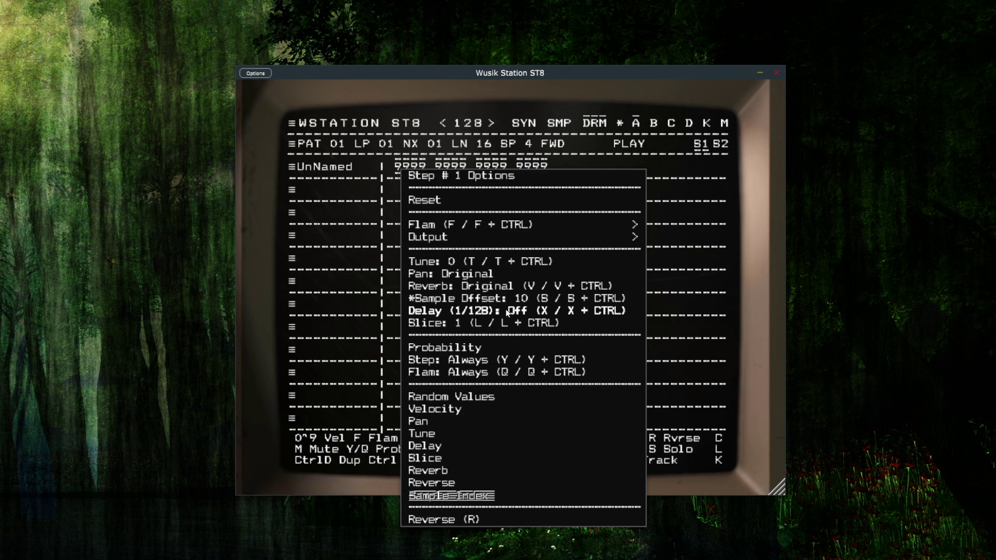
click(531, 89)
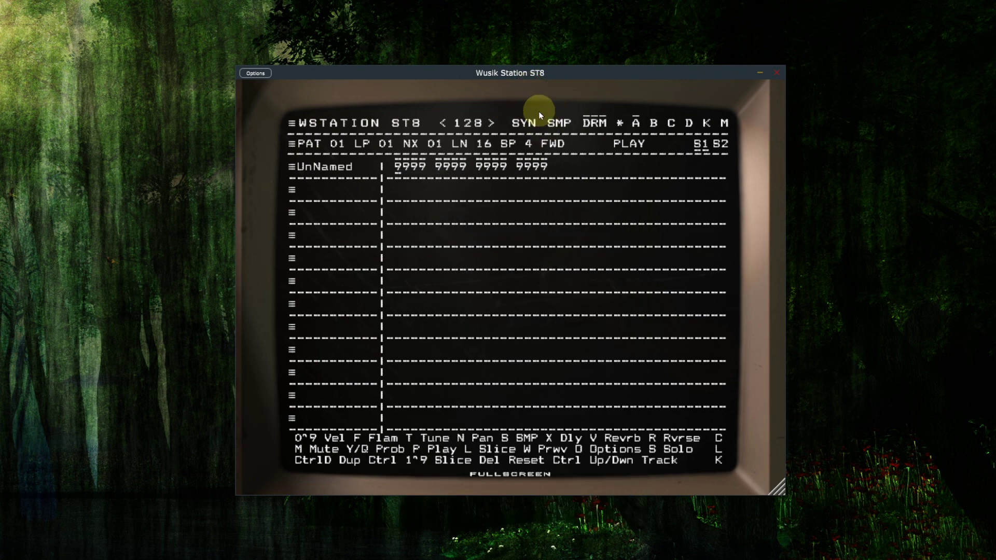
click(311, 145)
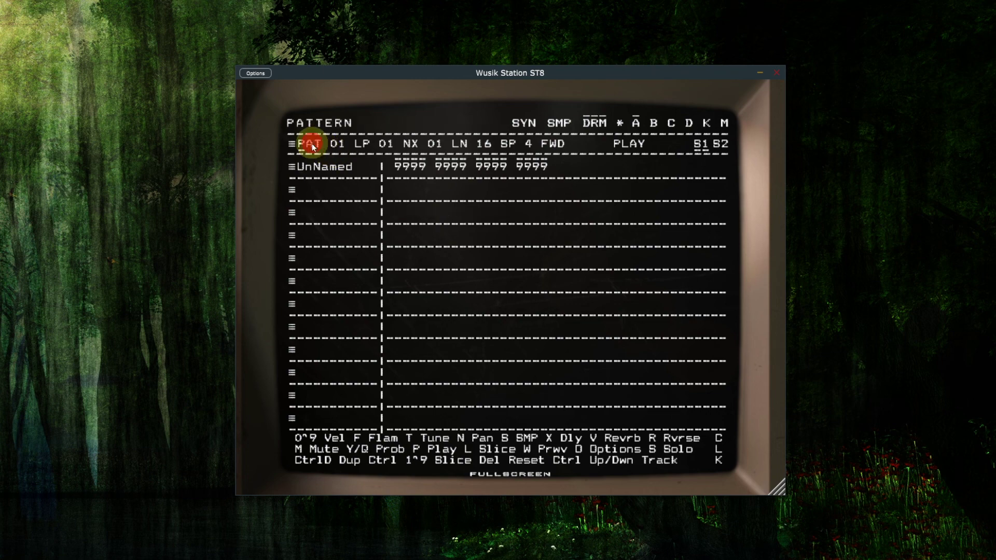
click(293, 147)
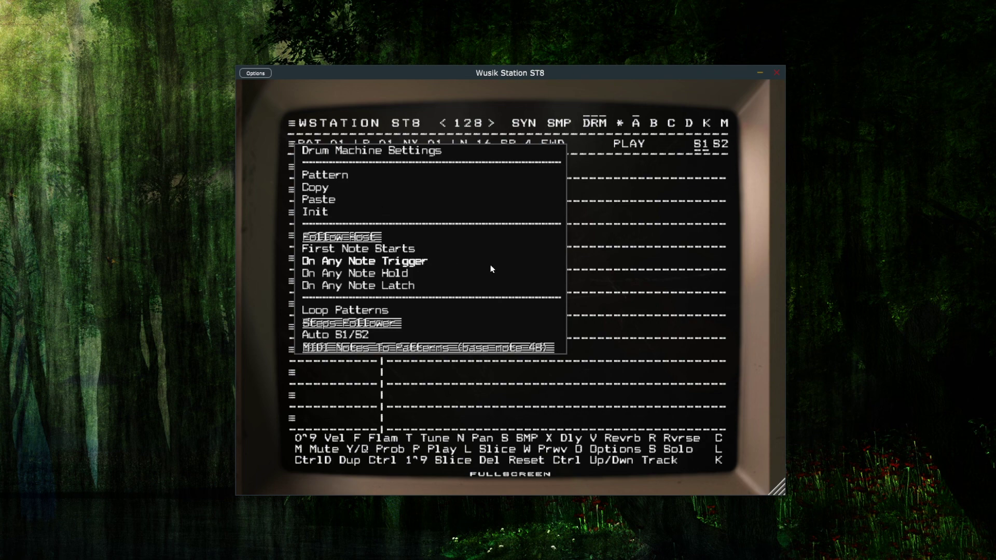
click(537, 94)
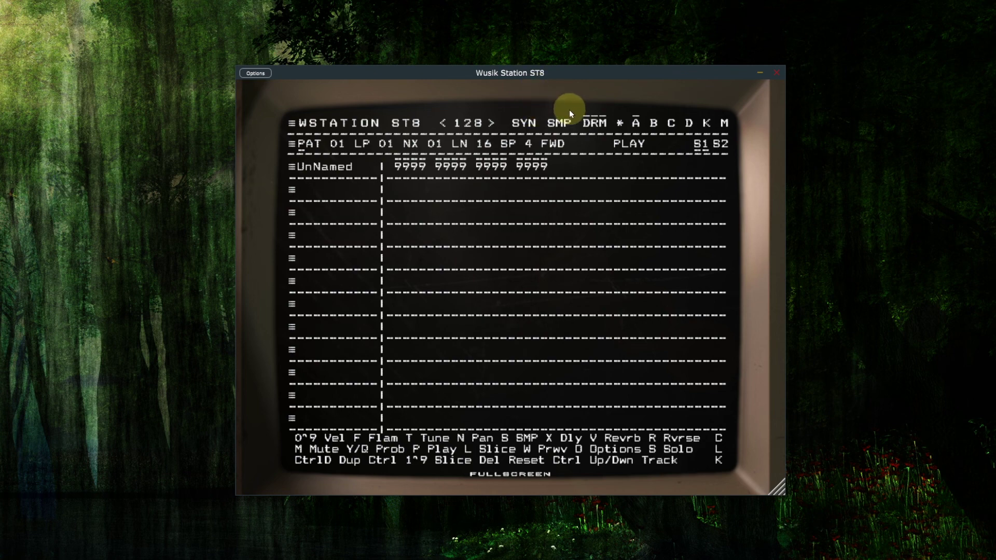
- Return to layer A's synth page, load the Stringz preset (083), and step back through the presets to Super Tune
click(559, 123)
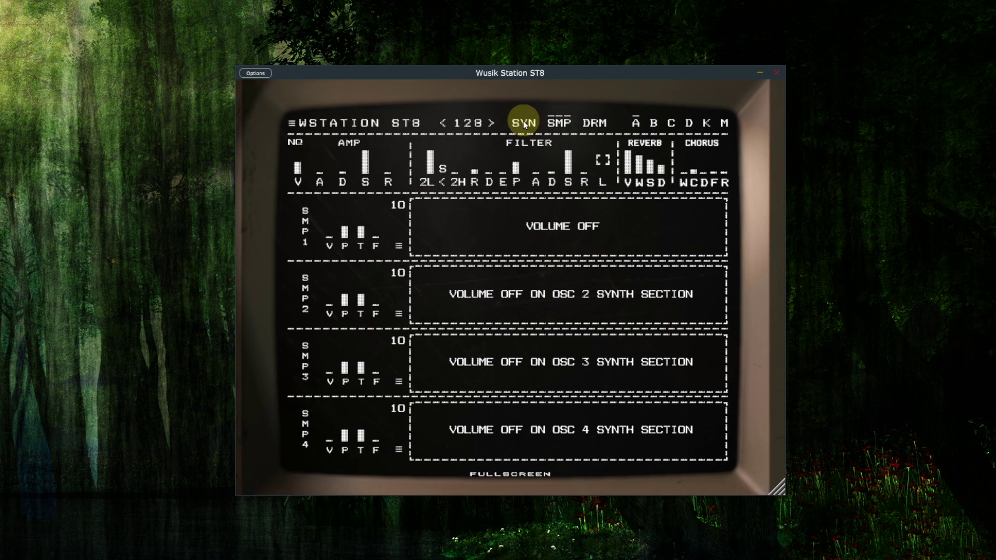
click(524, 124)
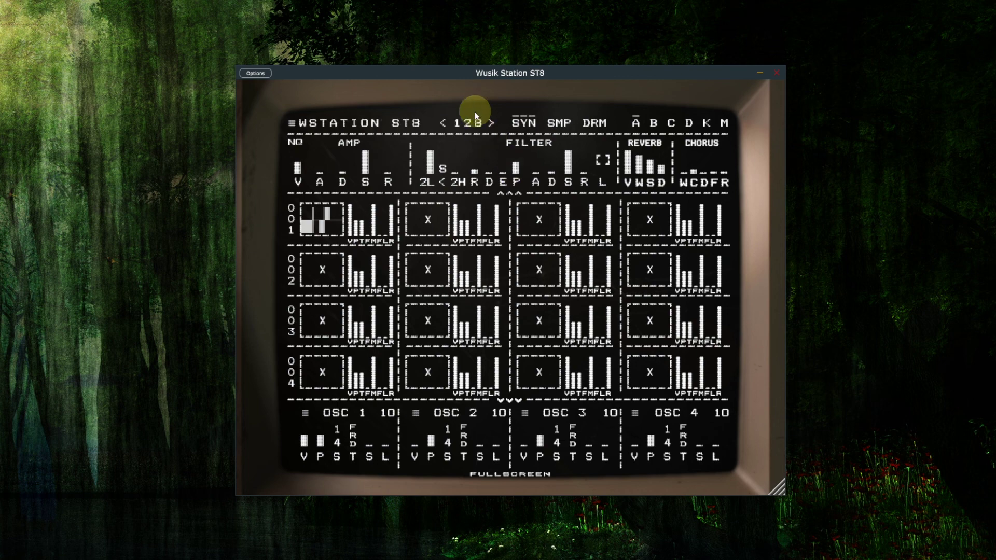
click(471, 126)
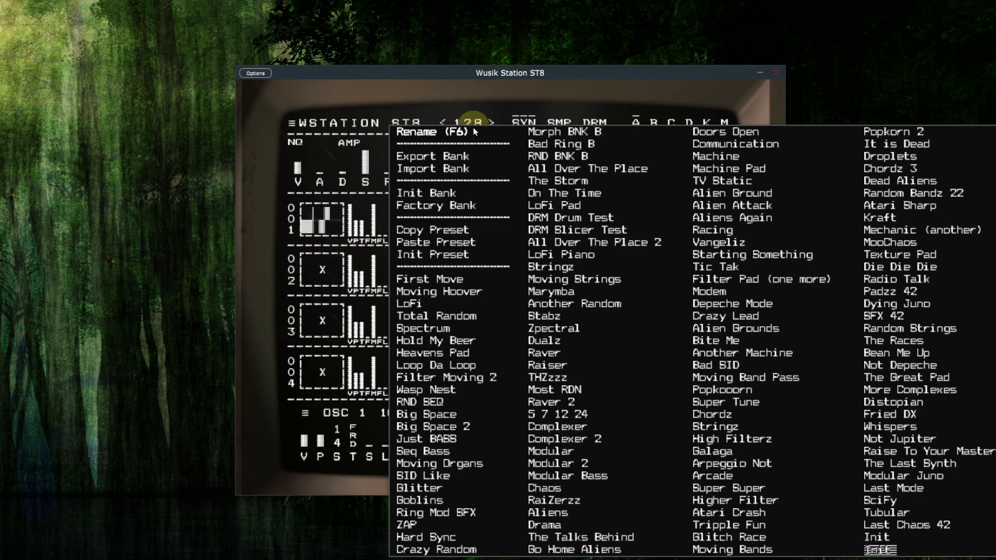
click(725, 428)
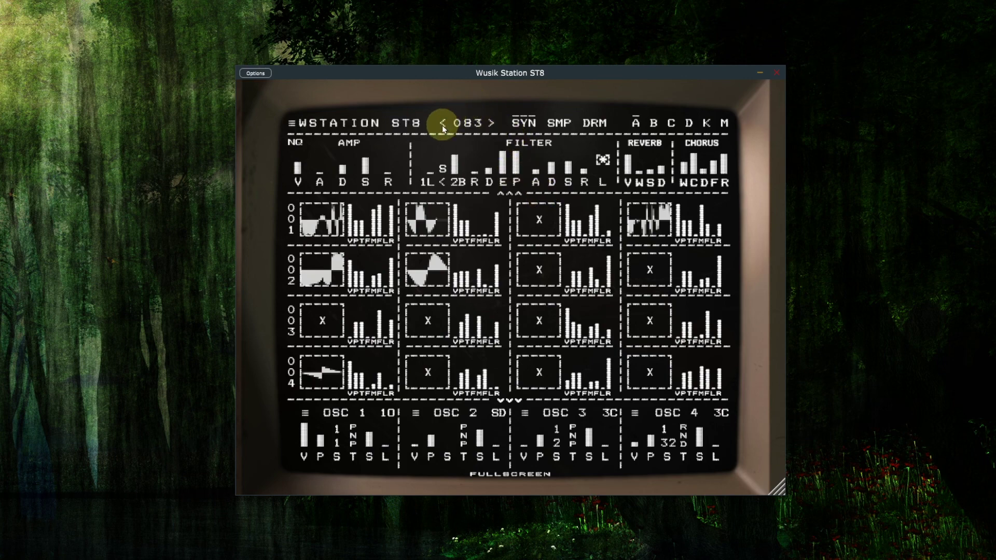
click(443, 125)
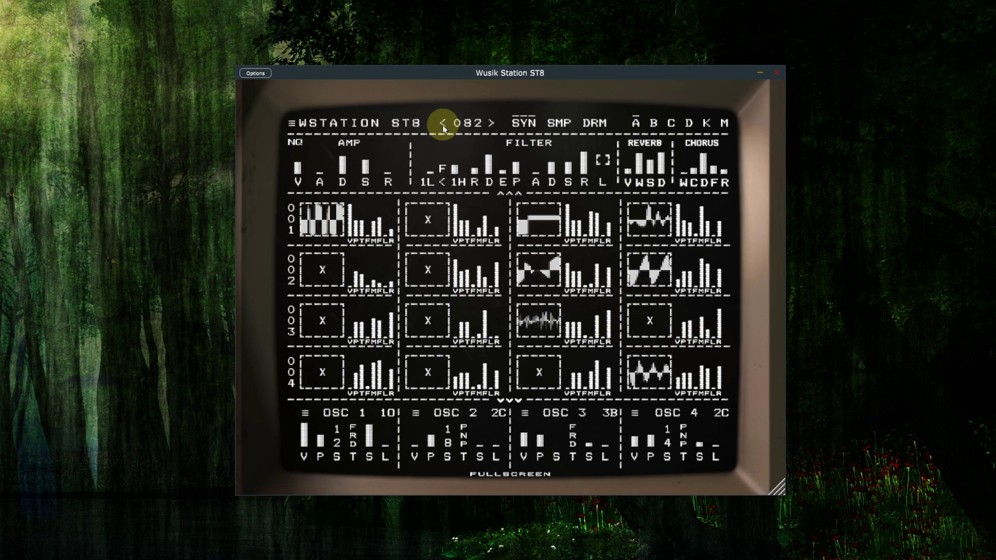
click(443, 126)
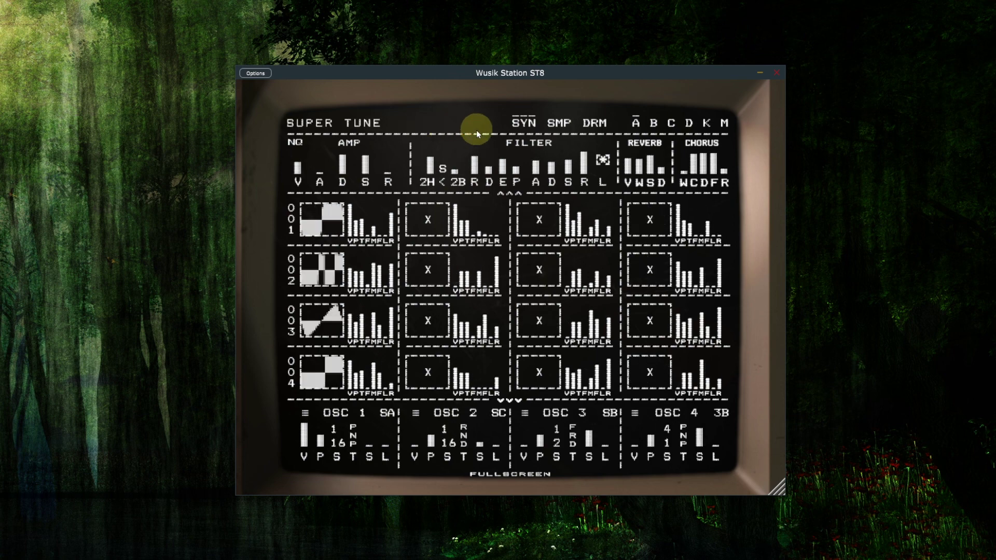
- Load the Moving Hoover preset and step forward one preset at a time to preset 007, Heavens Pad
click(474, 123)
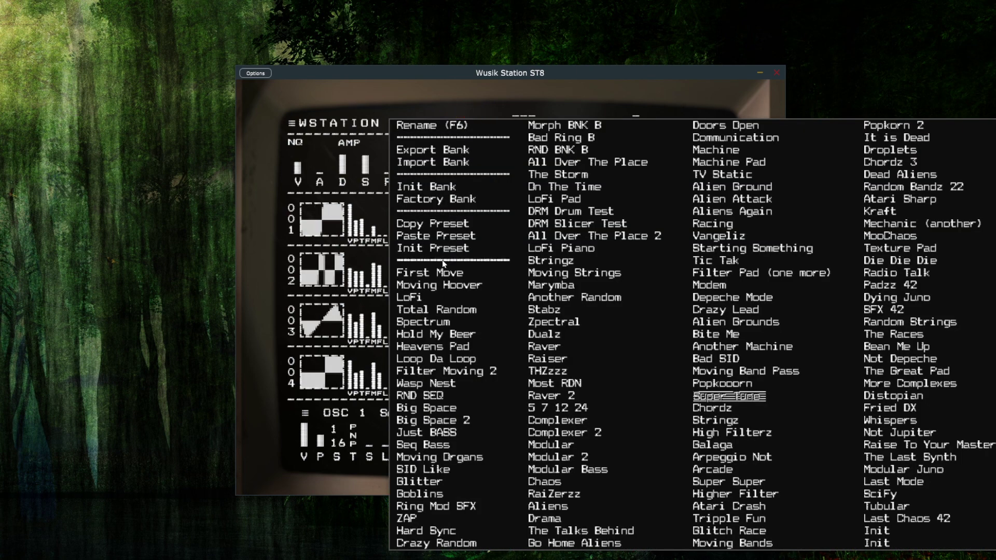
click(456, 289)
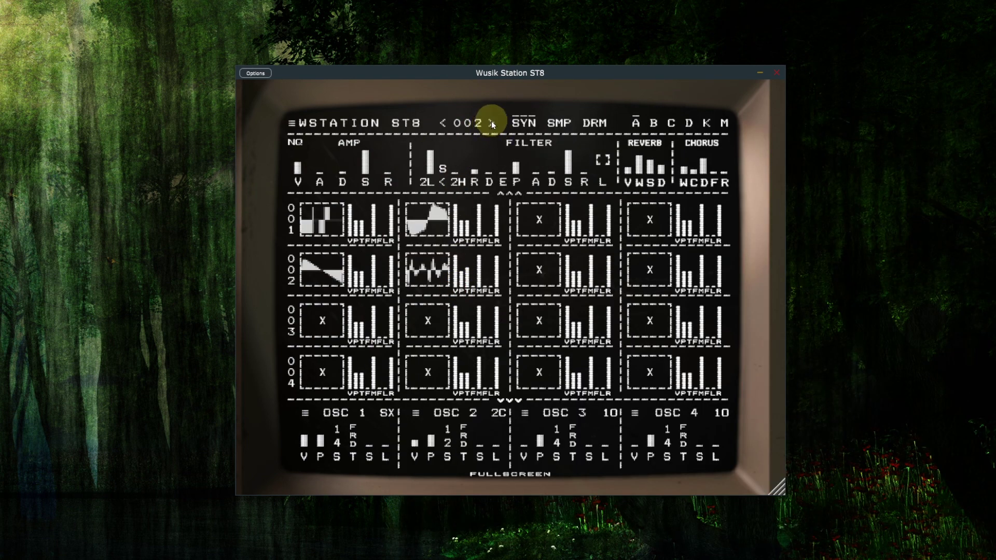
click(491, 122)
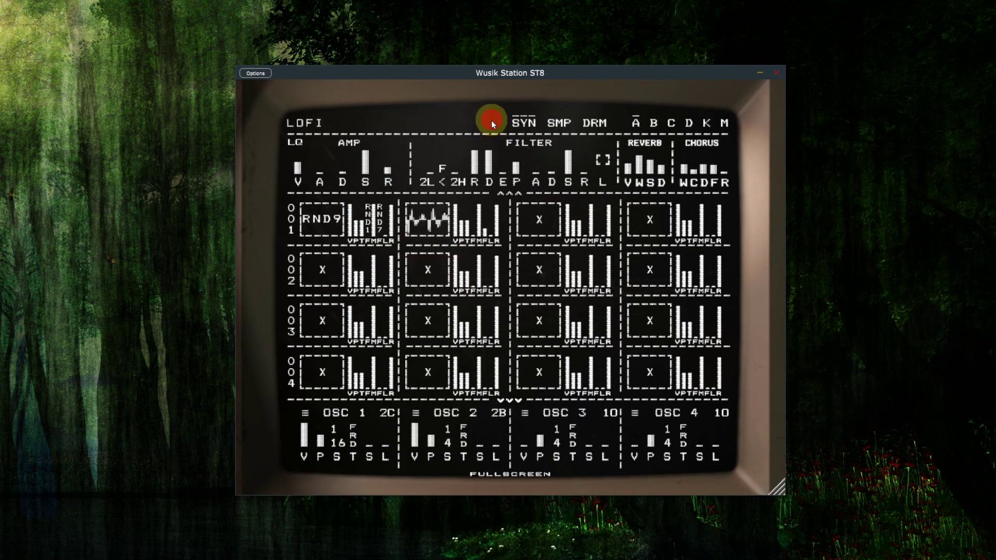
click(490, 122)
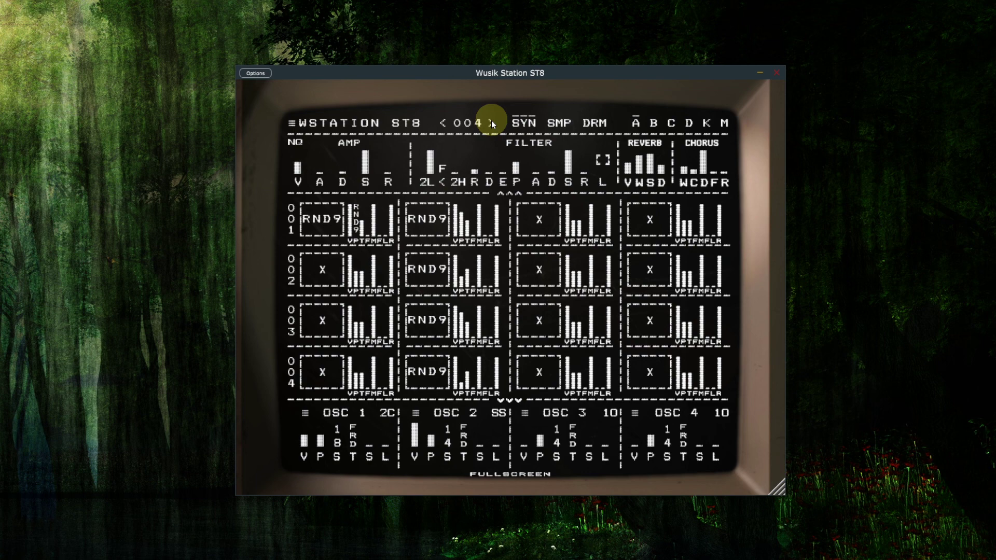
click(491, 123)
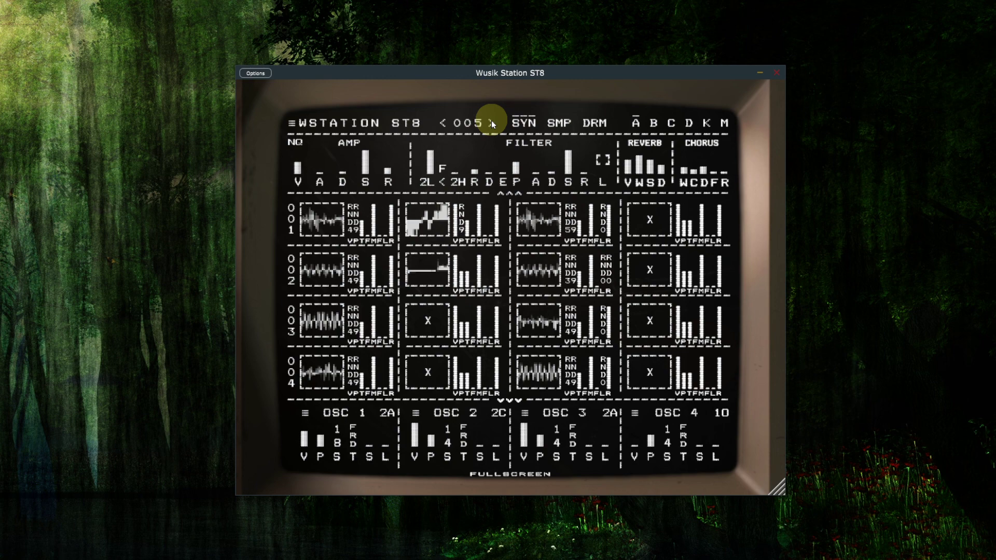
click(491, 123)
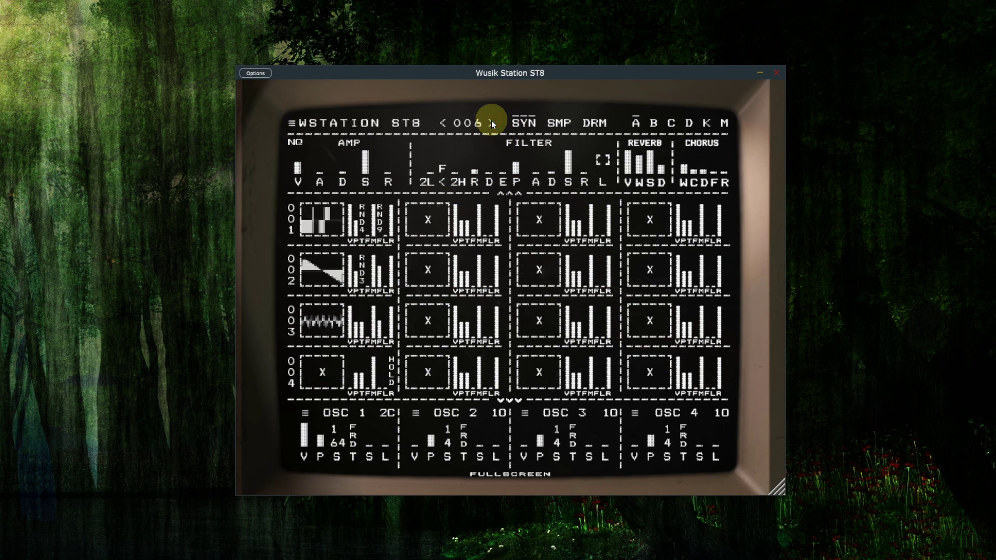
click(491, 121)
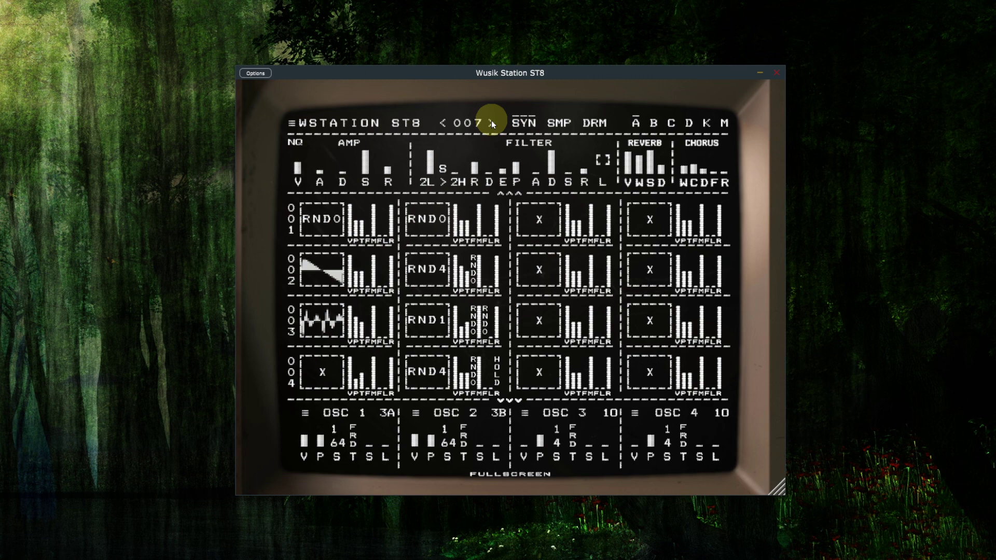
- Open the key switching settings
click(707, 122)
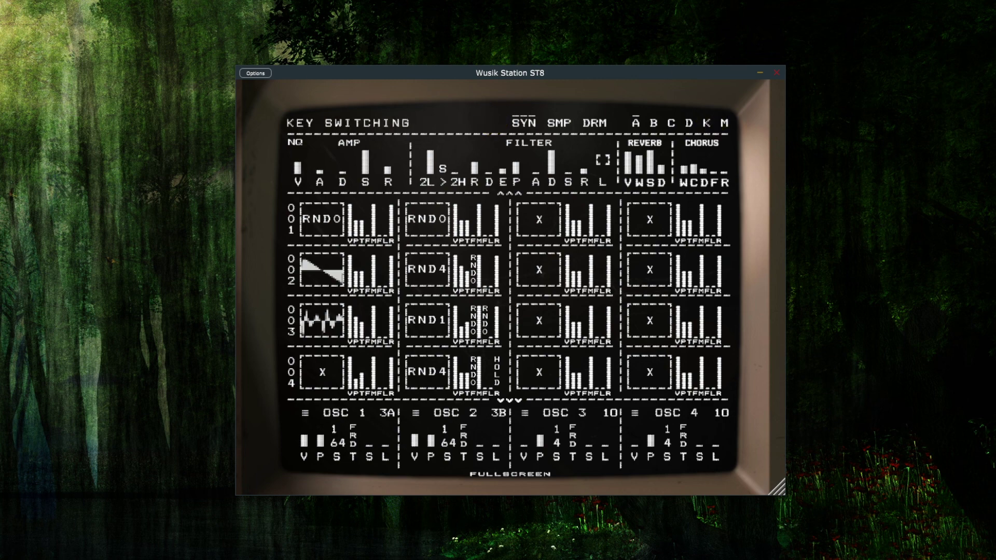